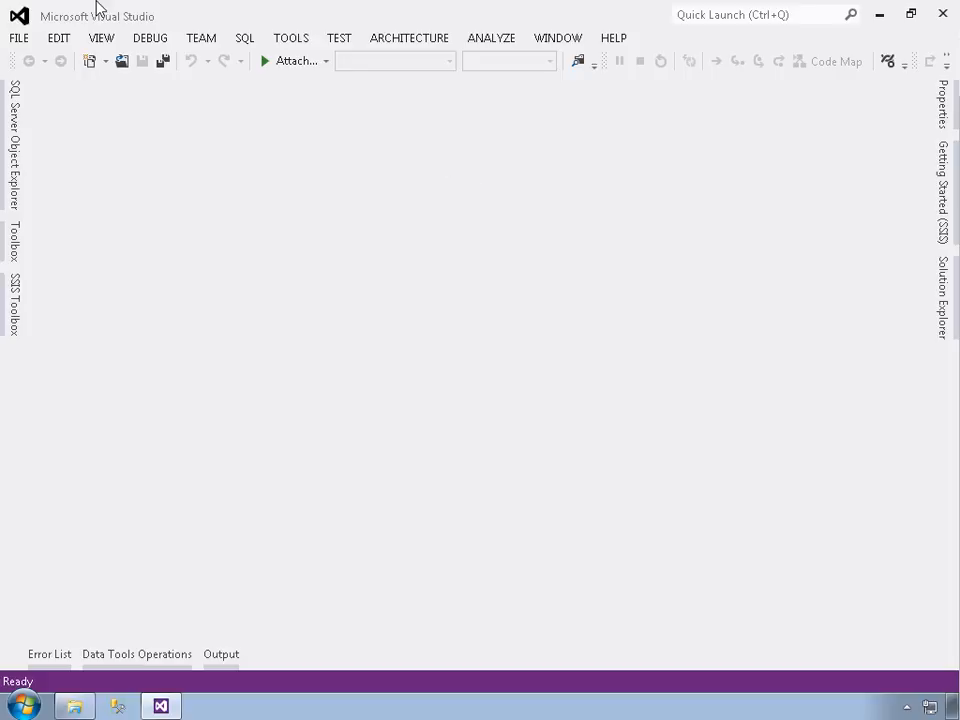
- Create a new Integration Services project named Foreach in C:\Samples\, using the Business Intelligence project template
{"action": "left_click", "coordinate": [16, 38]}
{"action": "mouse_move", "coordinate": [44, 60]}
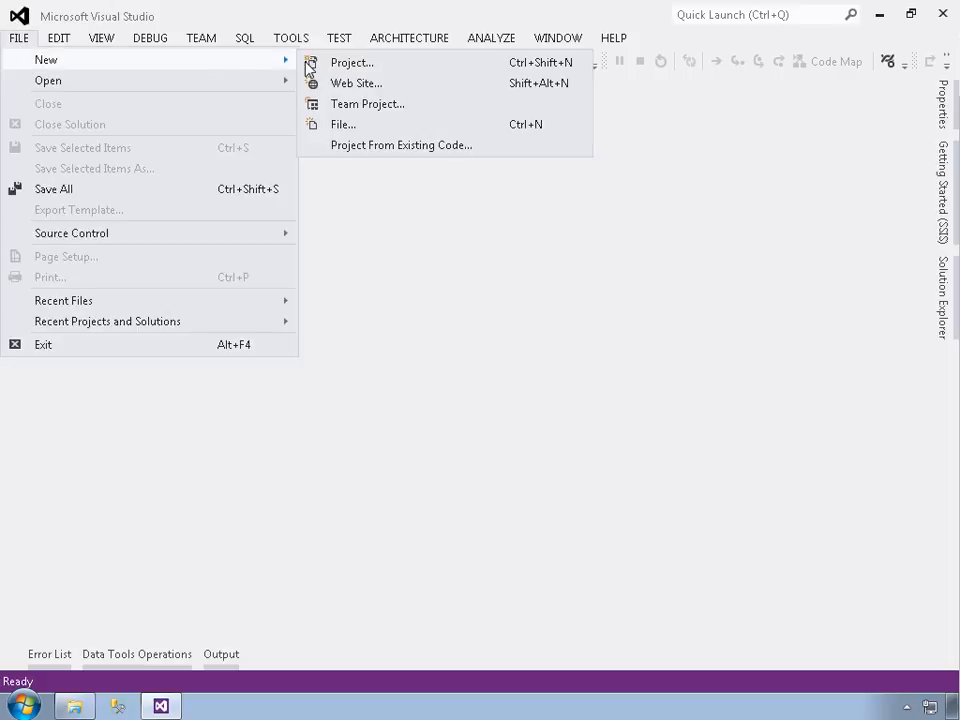
{"action": "left_click", "coordinate": [311, 63]}
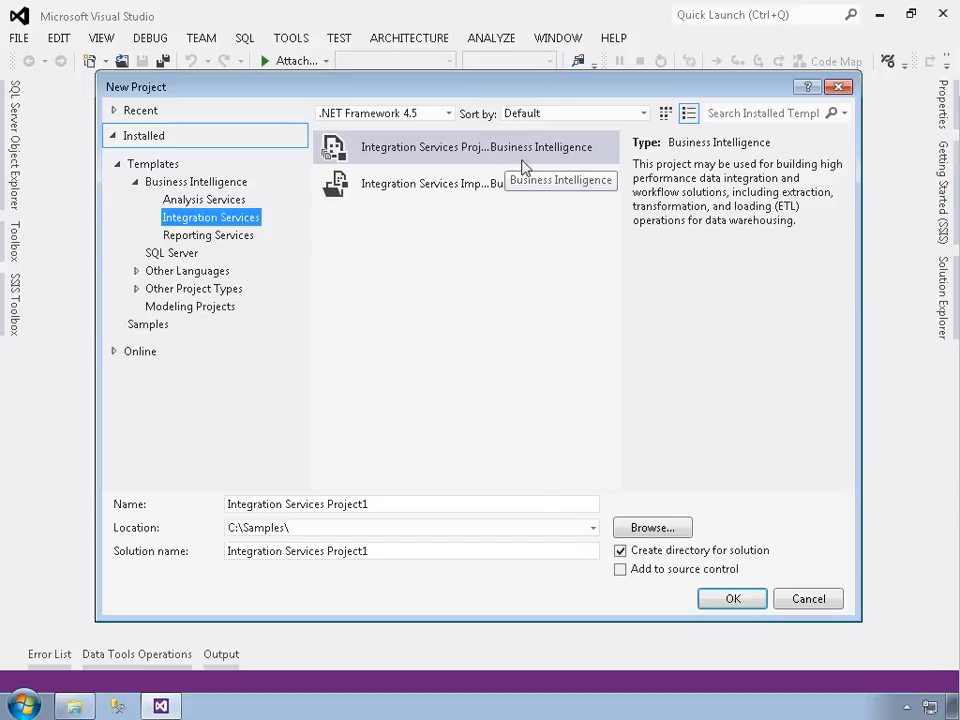
{"action": "left_click_drag", "start_coordinate": [395, 511], "coordinate": [200, 515]}
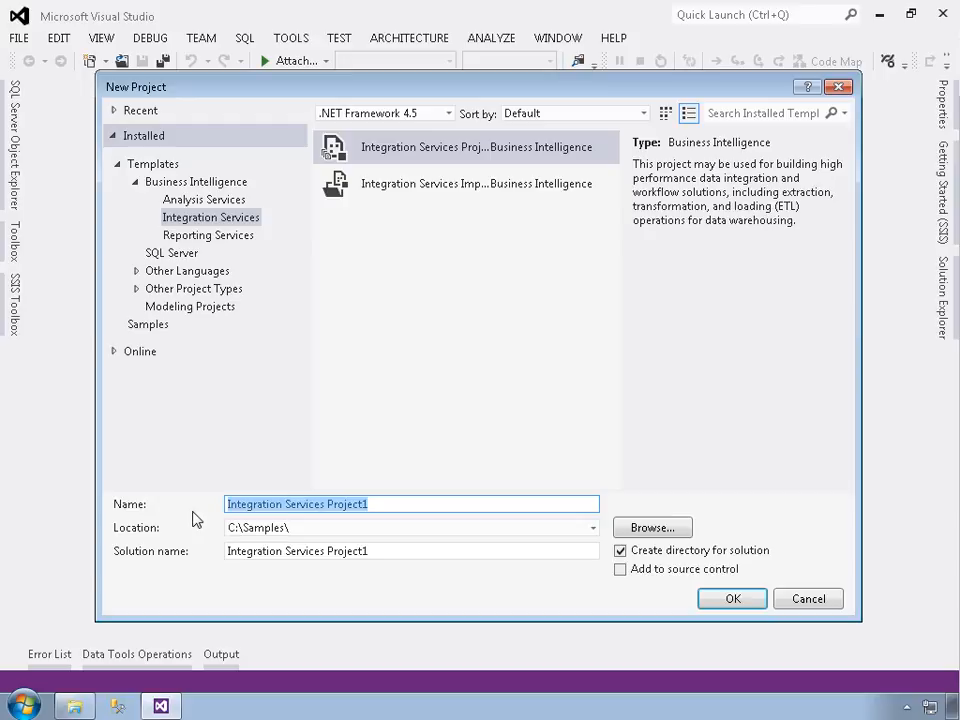
{"action": "type", "text": "Foreach"}
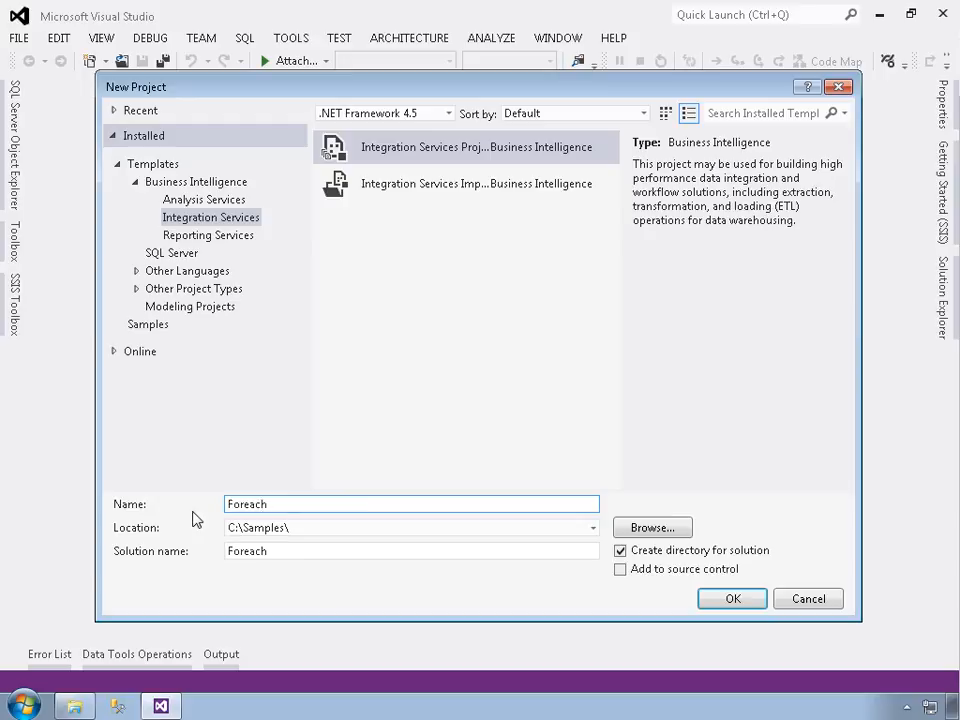
{"action": "left_click", "coordinate": [731, 599]}
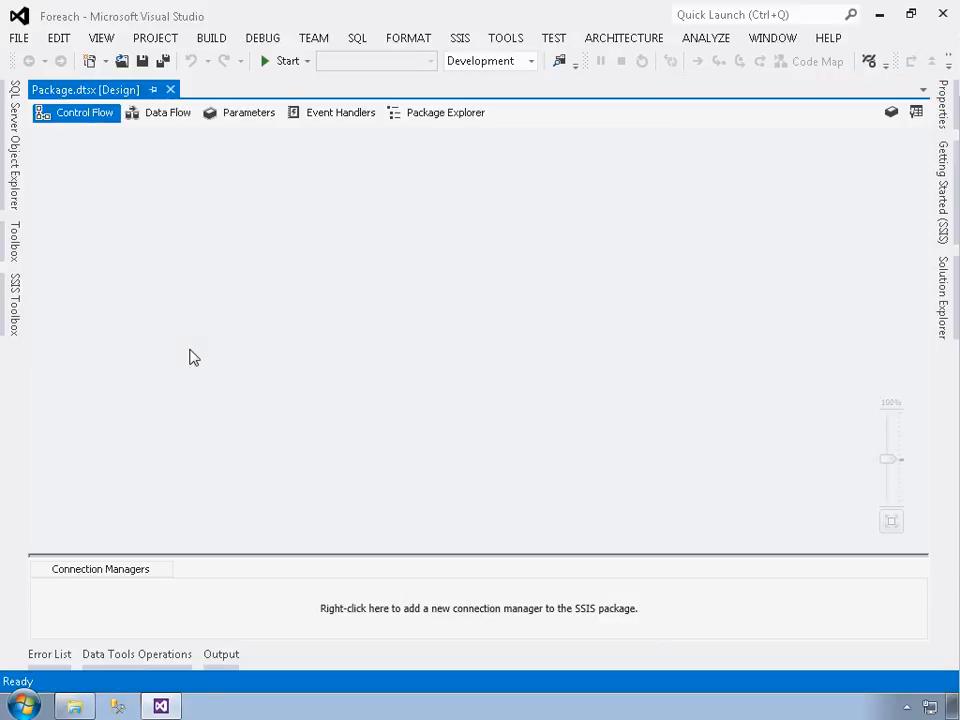
- Rename the project's default SSIS package to Foreach.dtsx and return to its control flow design surface
{"action": "left_click", "coordinate": [940, 298]}
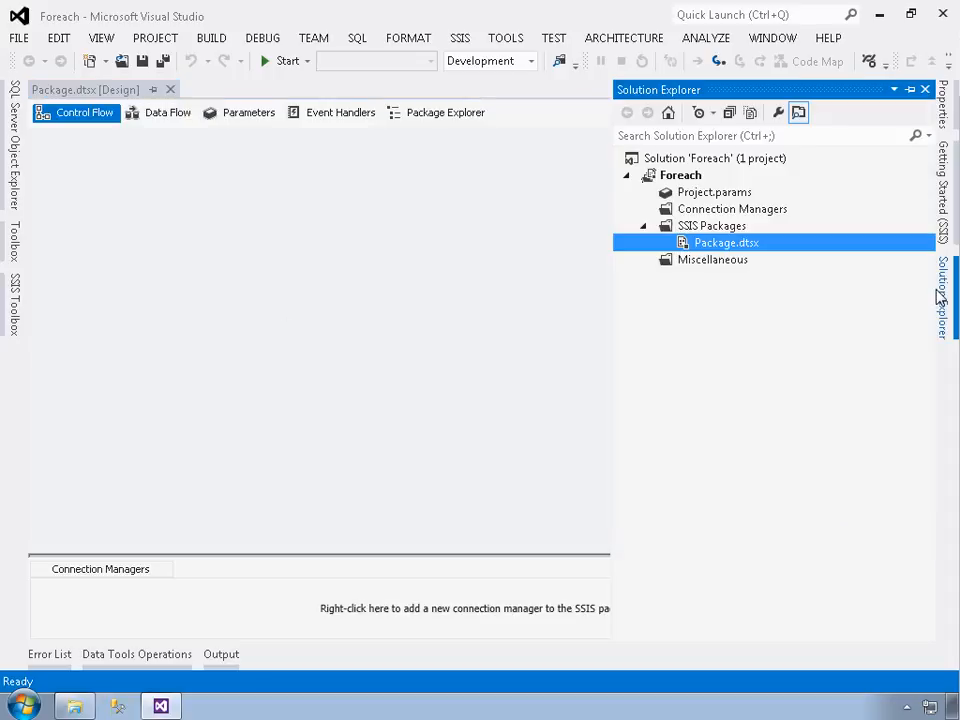
{"action": "left_click", "coordinate": [704, 247]}
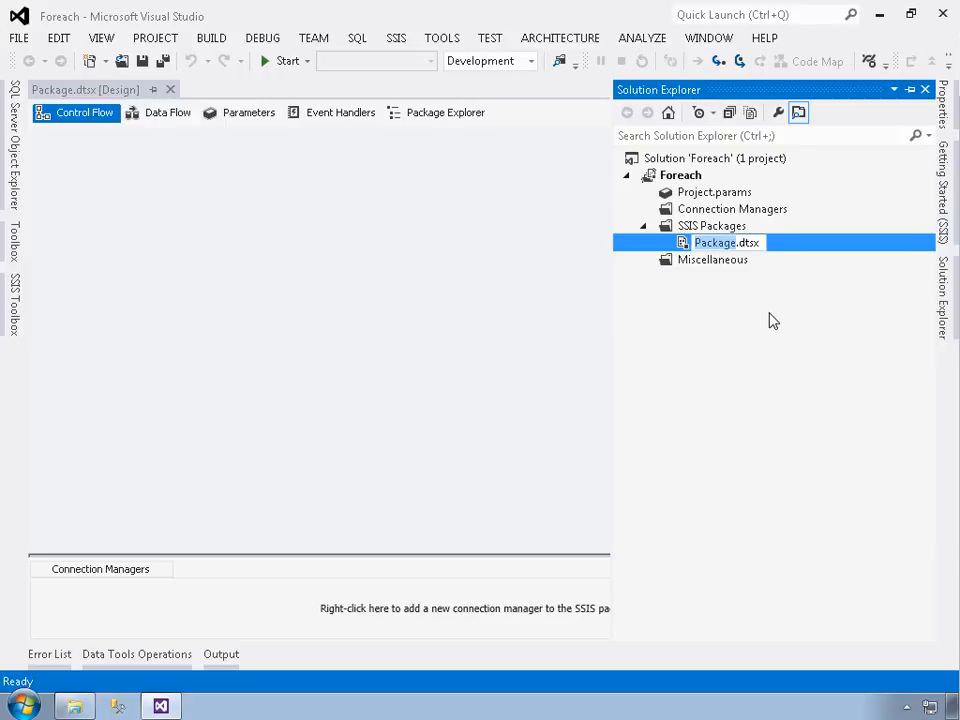
{"action": "type", "text": "Foreac"}
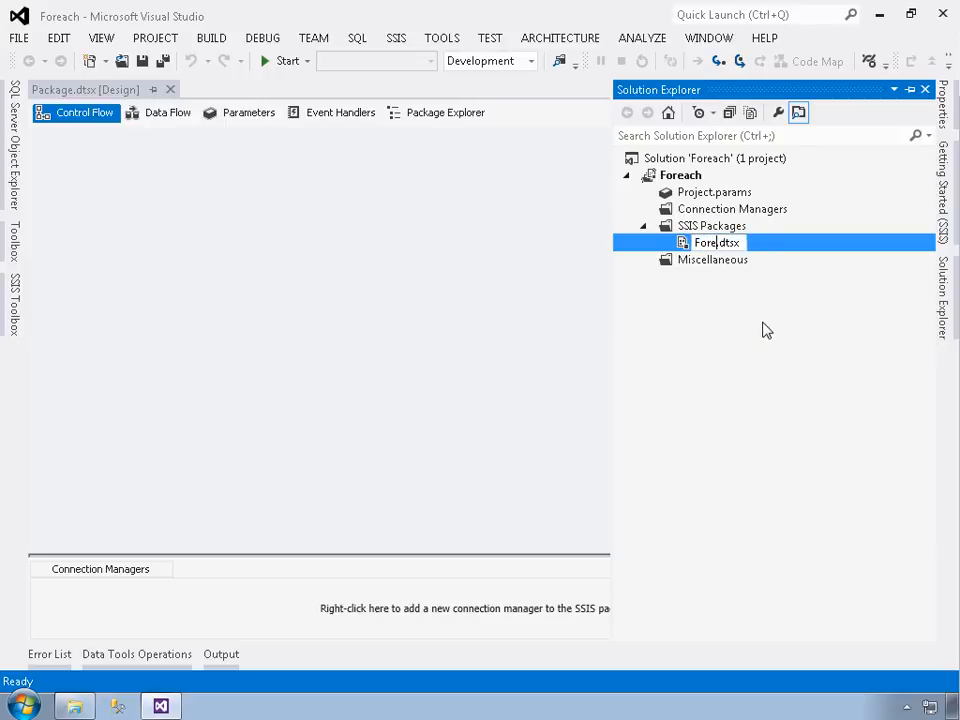
{"action": "type", "text": "h"}
{"action": "key", "text": "Return"}
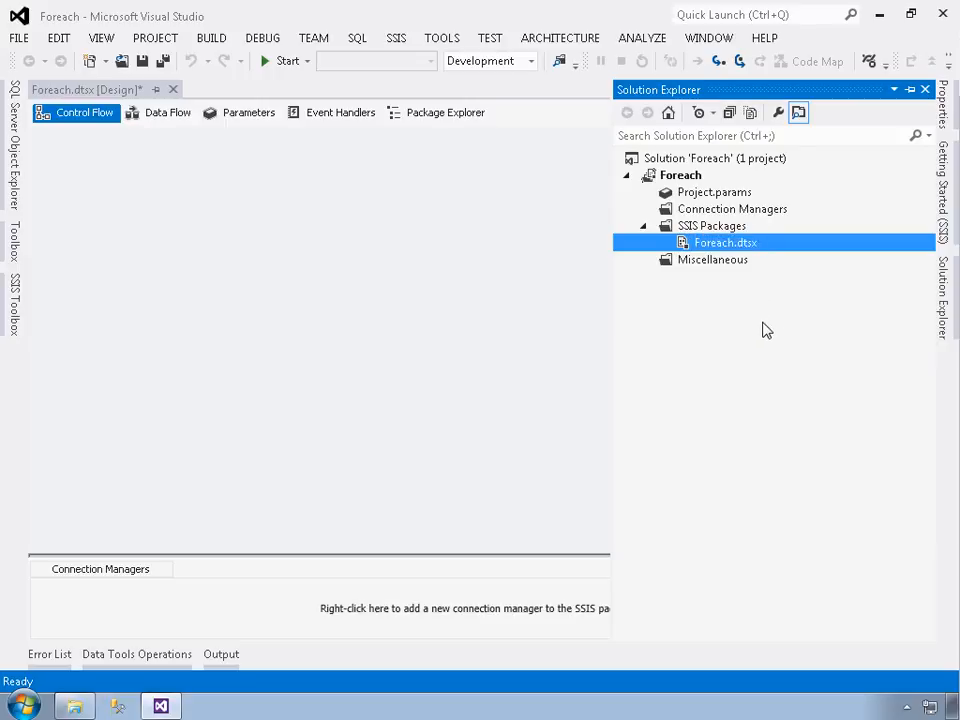
{"action": "left_click", "coordinate": [445, 313]}
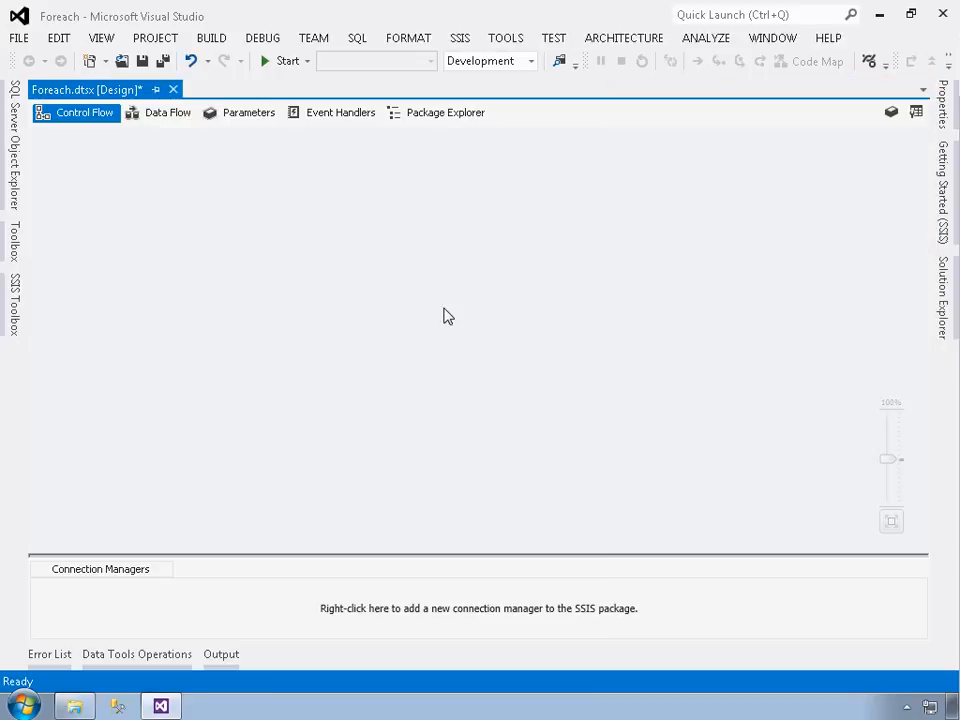
- Add a Foreach Loop Container to the control flow and place it near the upper-left corner of the design surface
{"action": "left_click", "coordinate": [20, 304]}
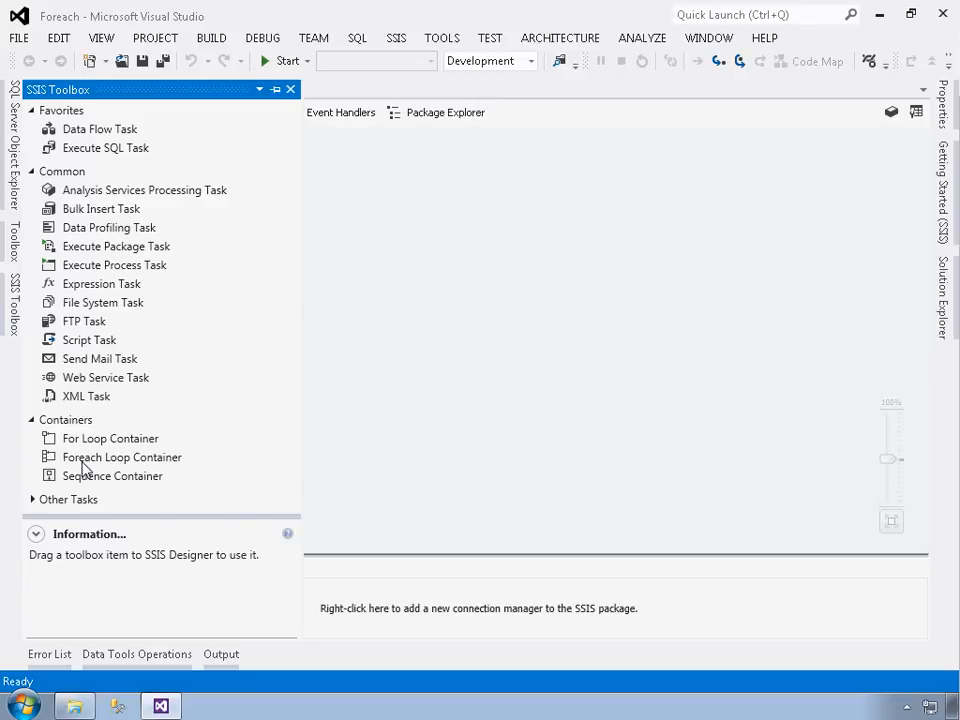
{"action": "left_click_drag", "start_coordinate": [85, 465], "coordinate": [323, 208]}
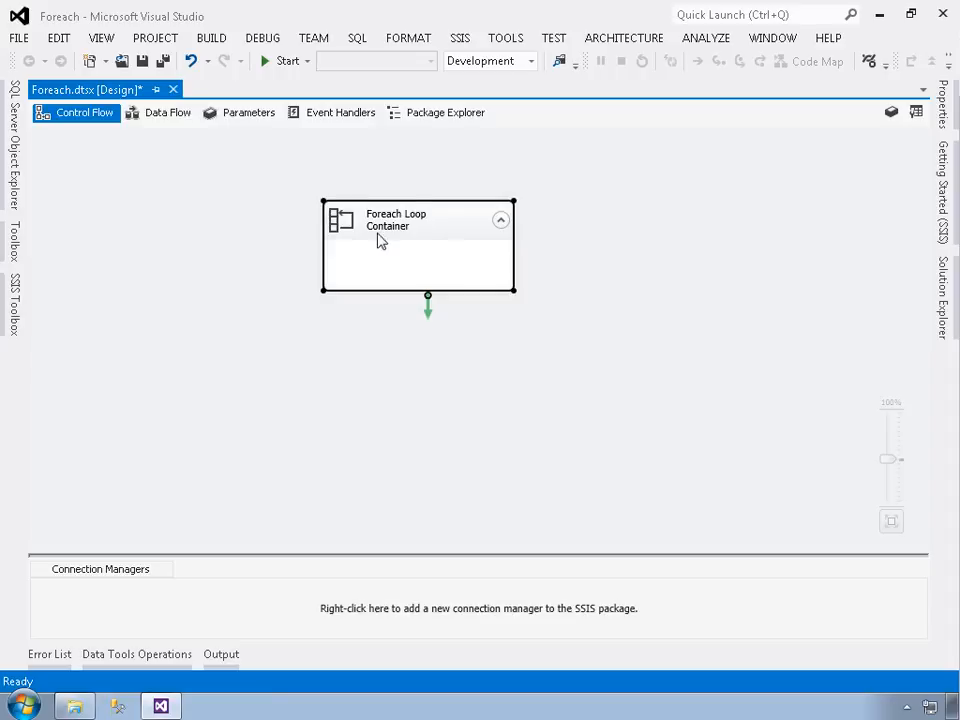
{"action": "left_click_drag", "start_coordinate": [325, 222], "coordinate": [126, 182]}
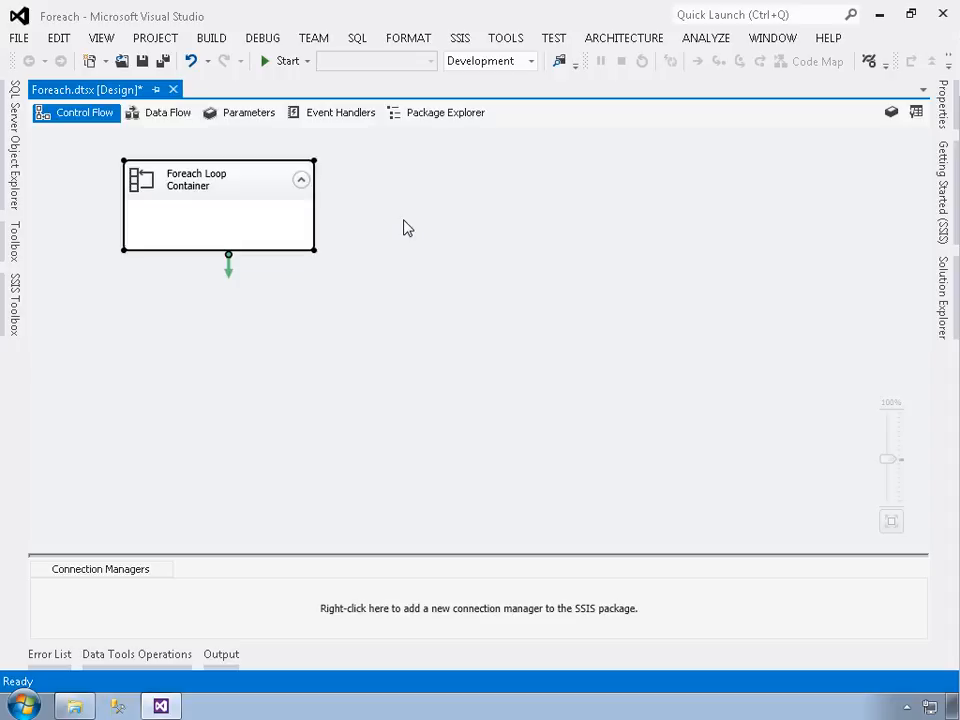
- Add a Data Flow Task inside the Foreach Loop Container and position it slightly in from the container's upper-left corner
{"action": "left_click", "coordinate": [15, 313]}
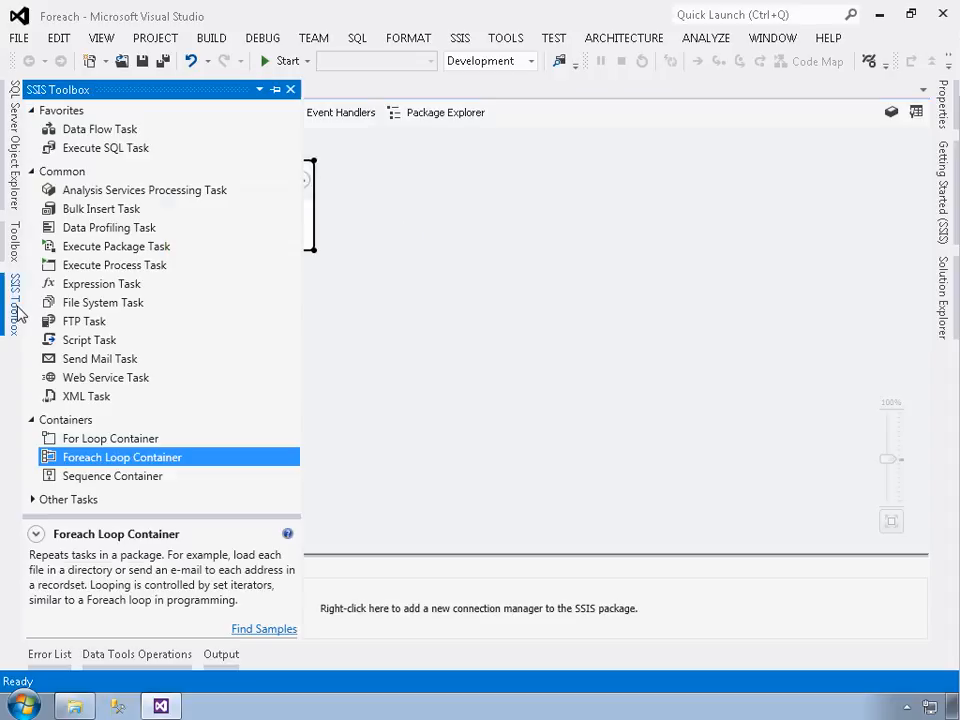
{"action": "left_click_drag", "start_coordinate": [80, 131], "coordinate": [282, 255]}
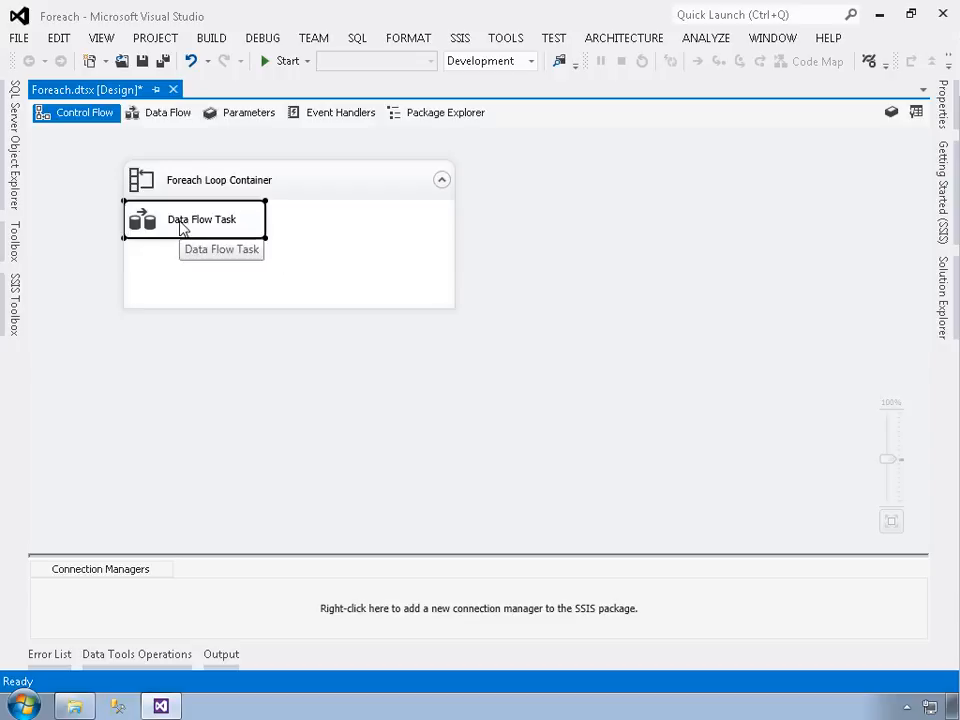
{"action": "left_click_drag", "start_coordinate": [183, 228], "coordinate": [203, 248]}
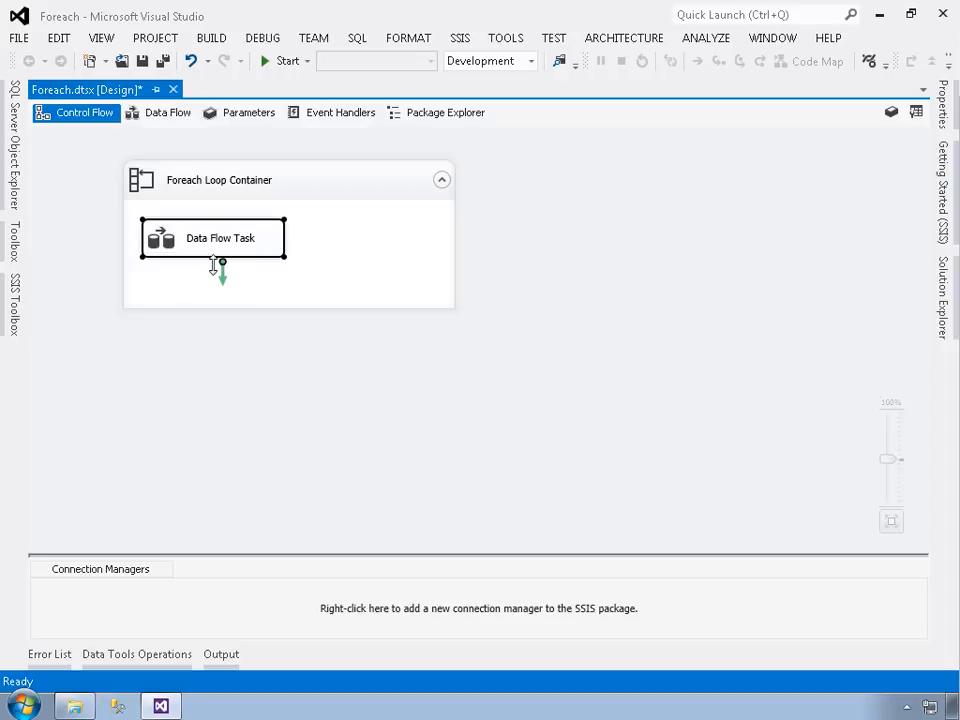
- Move the Foreach Loop Container together with its nested Data Flow Task around the design surface, leaving clear space around it
{"action": "left_click", "coordinate": [222, 189]}
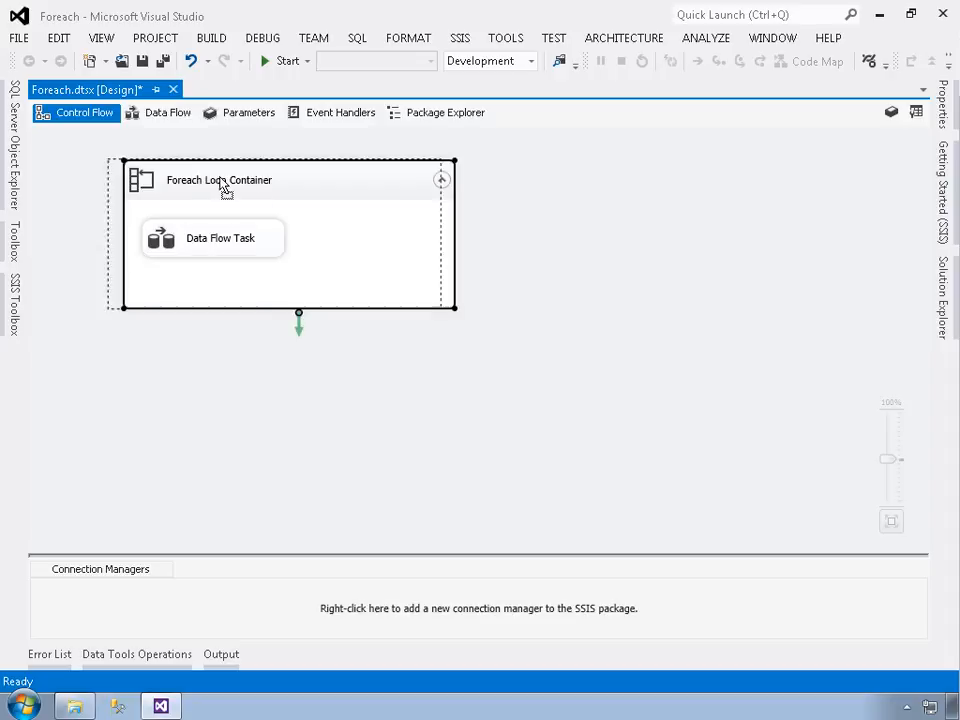
{"action": "left_click_drag", "start_coordinate": [272, 200], "coordinate": [177, 168]}
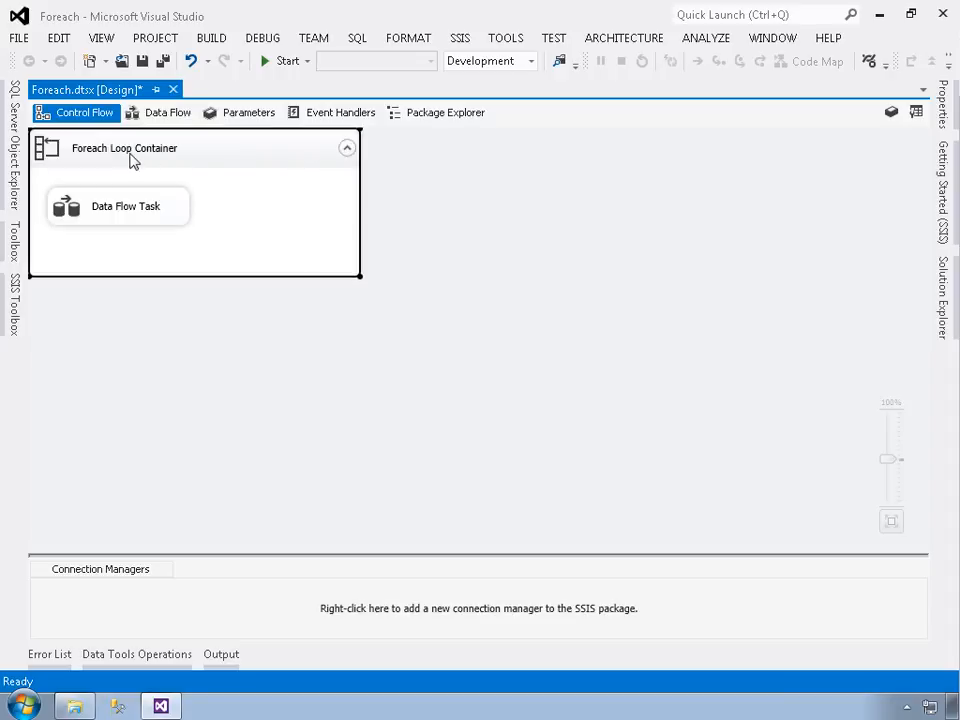
{"action": "left_click_drag", "start_coordinate": [210, 184], "coordinate": [249, 223]}
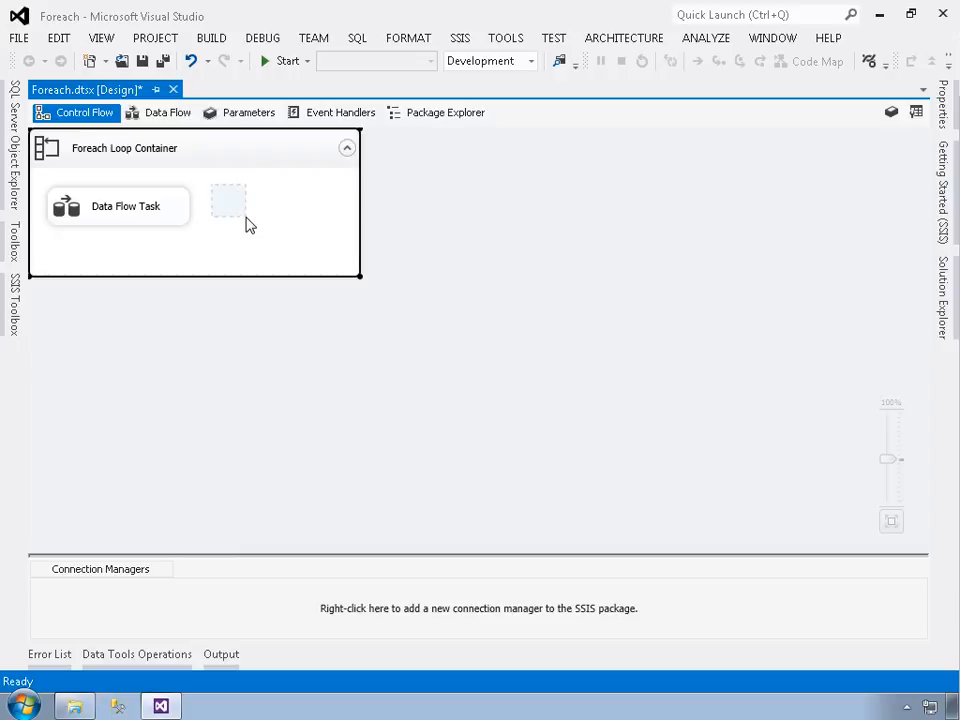
{"action": "left_click_drag", "start_coordinate": [200, 158], "coordinate": [283, 221]}
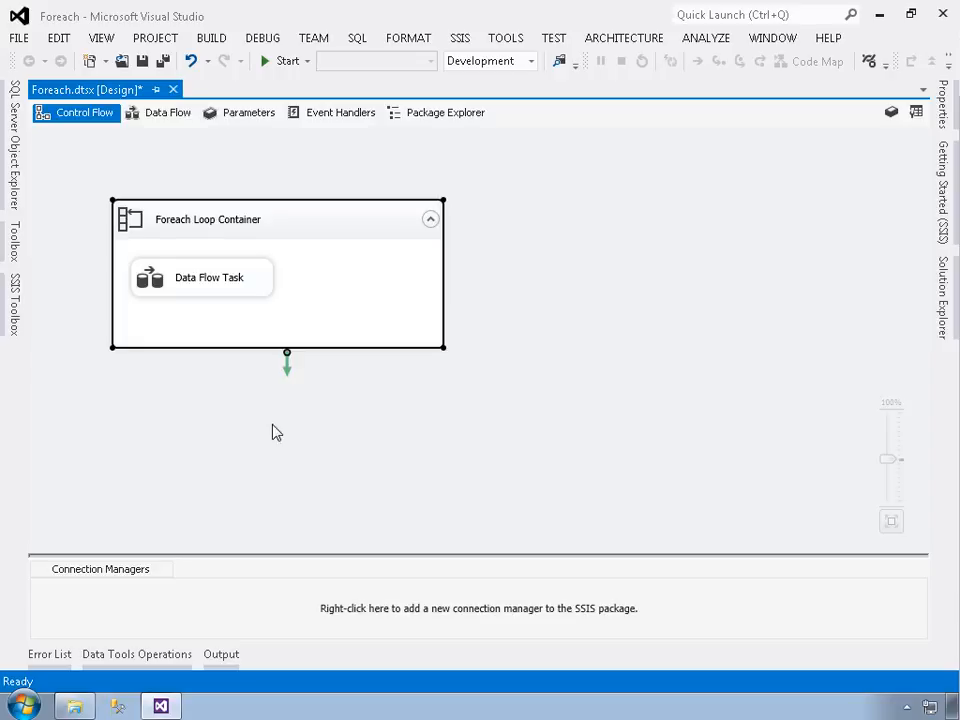
- Open the Foreach Loop Container's collection settings and choose Foreach File Enumerator as the enumerator
{"action": "double_click", "coordinate": [358, 299]}
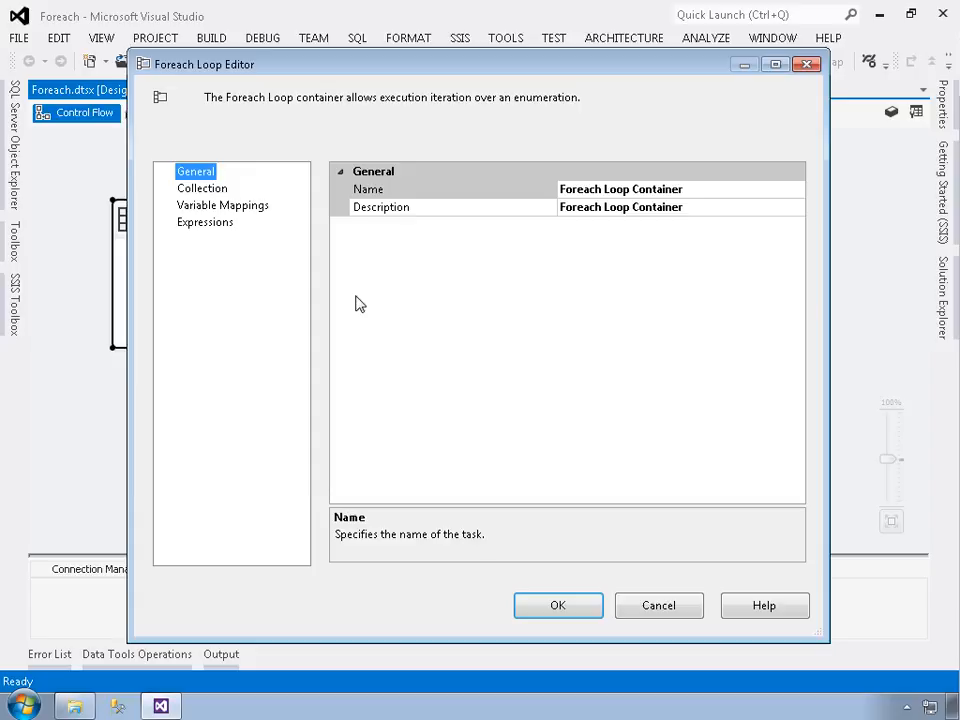
{"action": "left_click", "coordinate": [203, 190]}
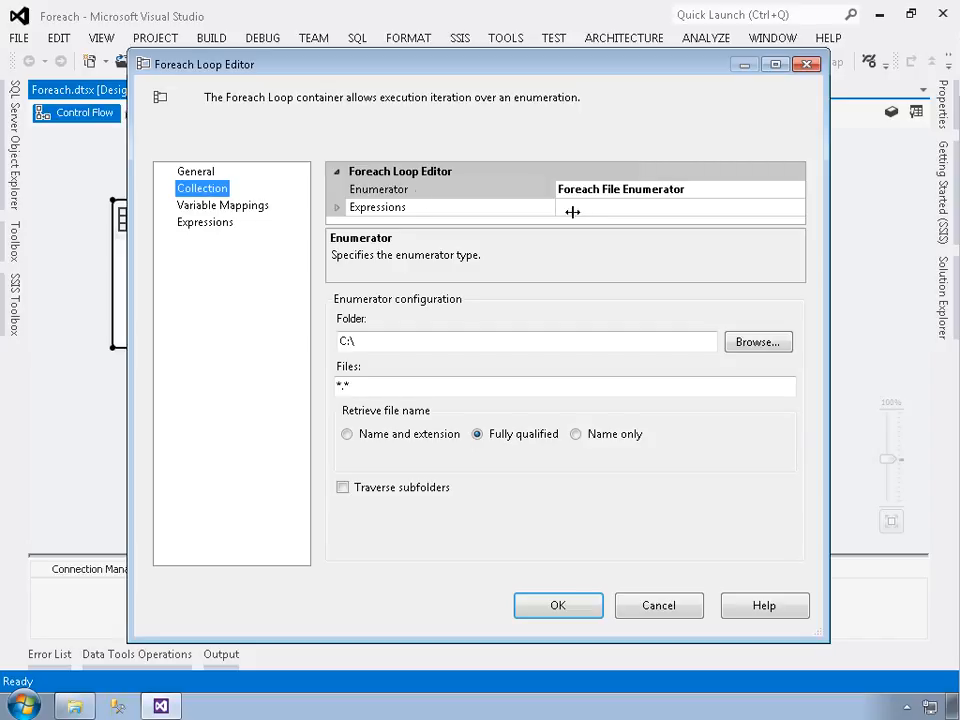
{"action": "left_click", "coordinate": [692, 192]}
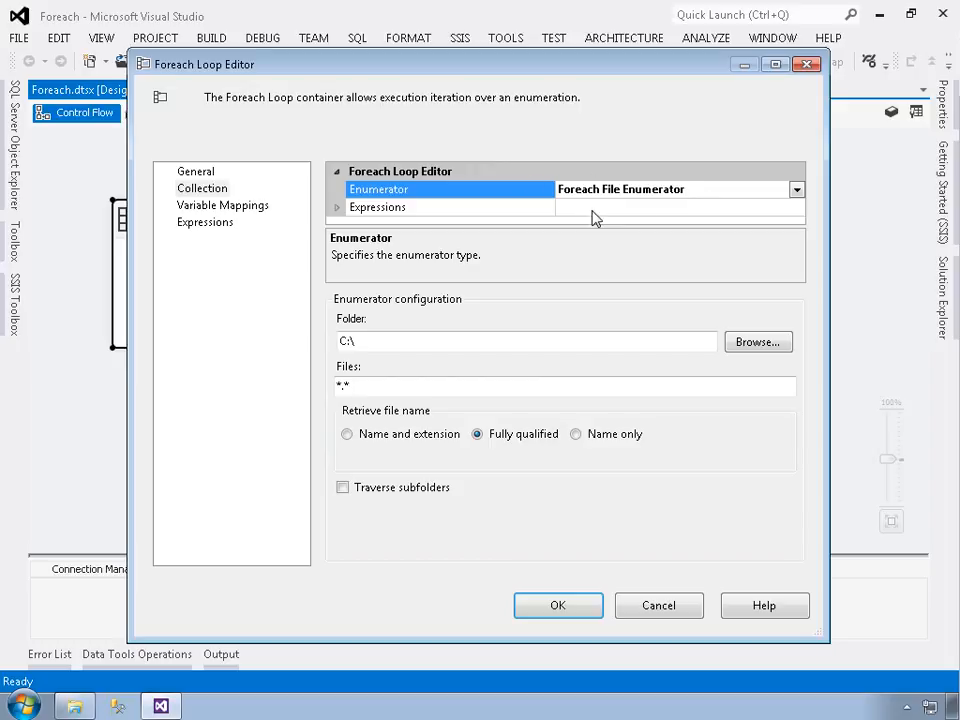
{"action": "left_click", "coordinate": [797, 189]}
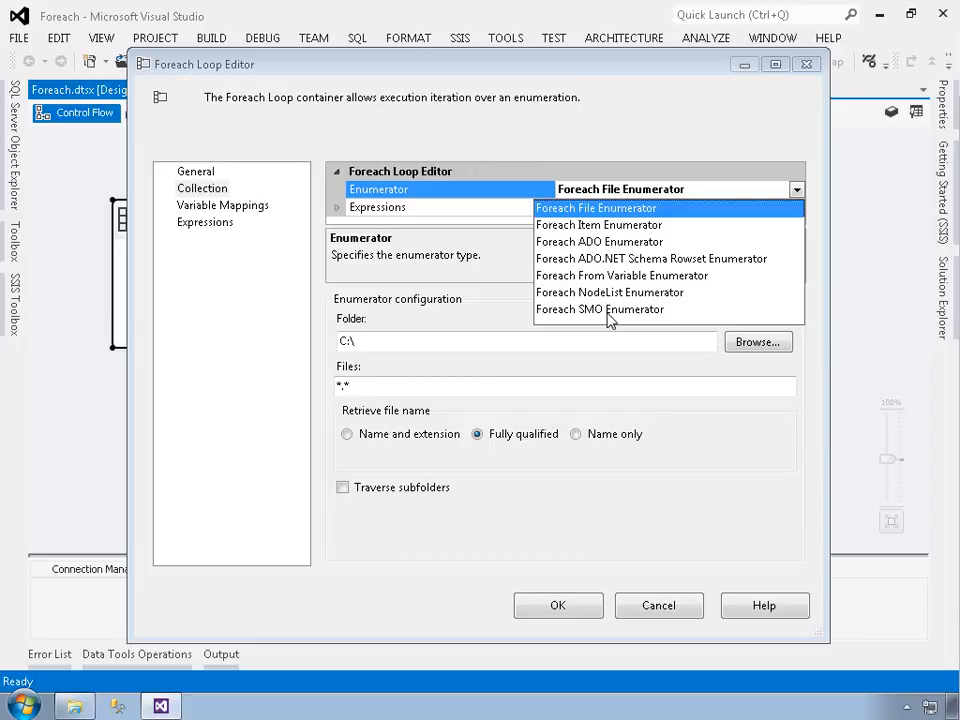
{"action": "left_click", "coordinate": [630, 210]}
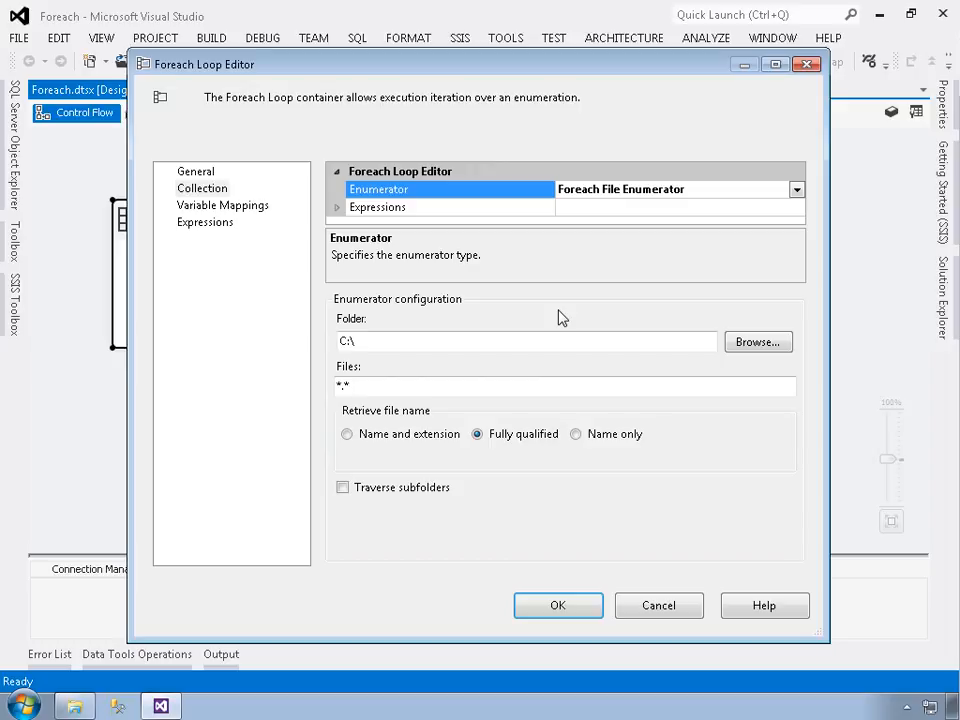
- Set the enumerator's folder to C:\LearnNow\SSIS\Samples\Containers\SourceData
{"action": "left_click", "coordinate": [756, 343]}
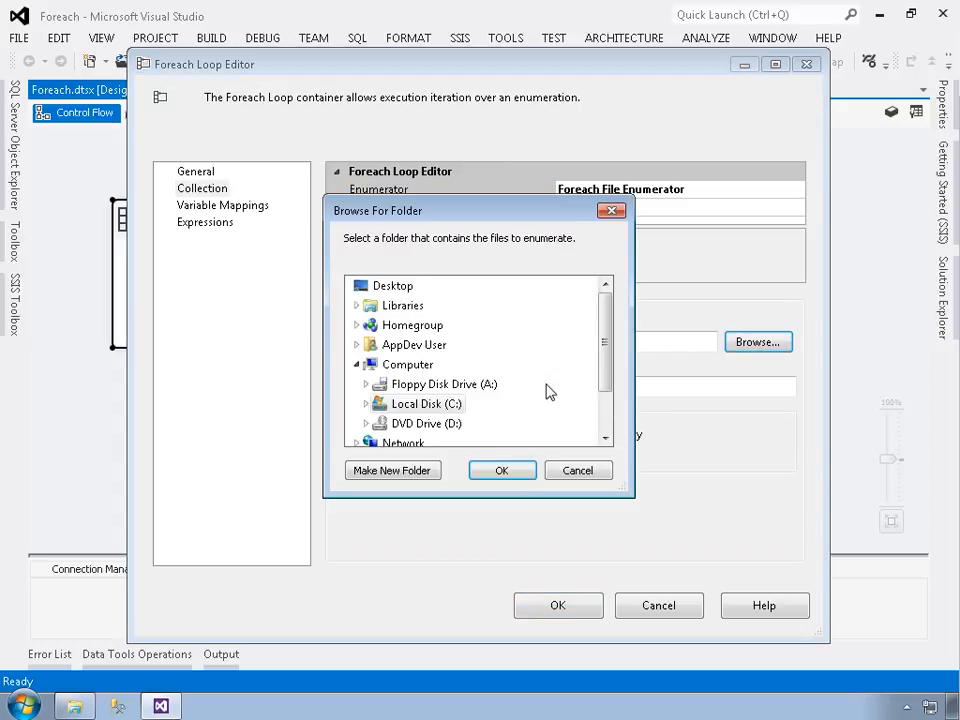
{"action": "double_click", "coordinate": [409, 410]}
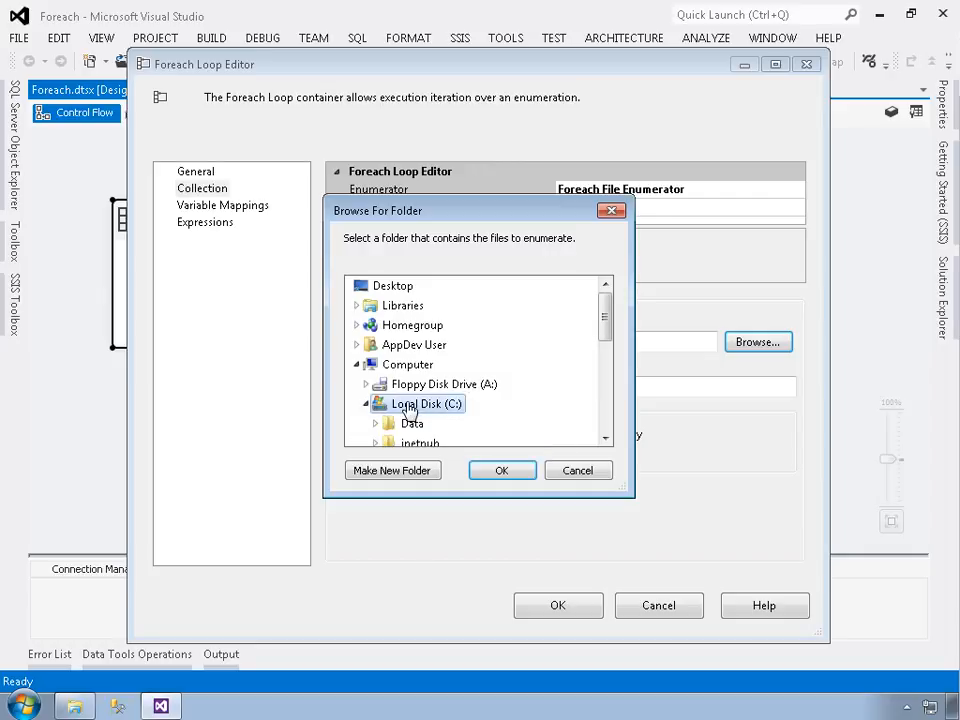
{"action": "scroll", "coordinate": [606, 417], "scroll_direction": "down", "scroll_amount": 2}
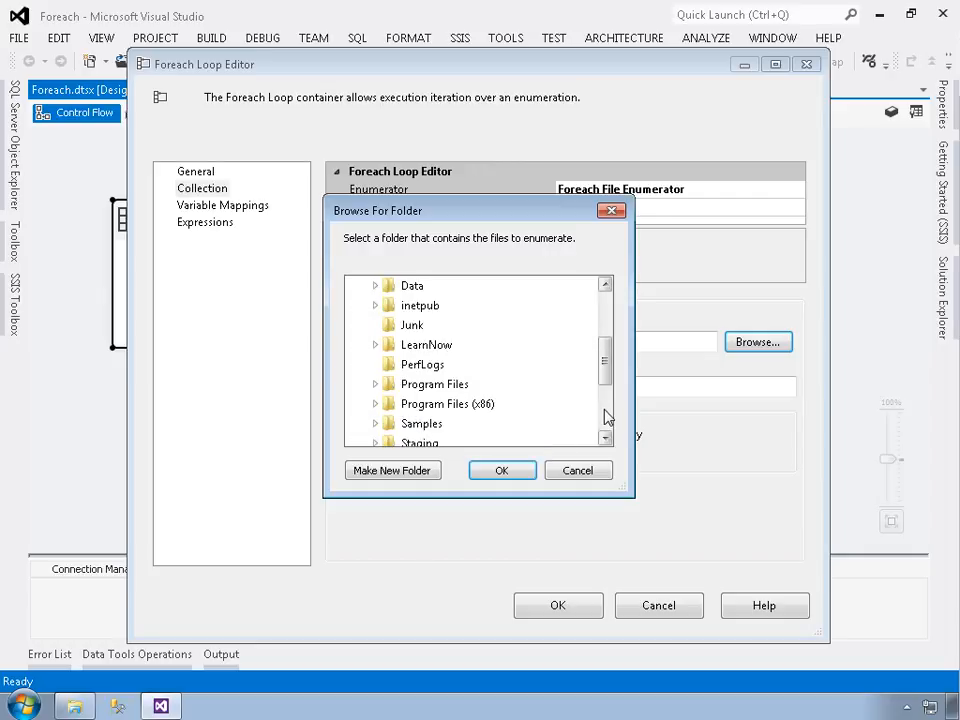
{"action": "left_click", "coordinate": [375, 348]}
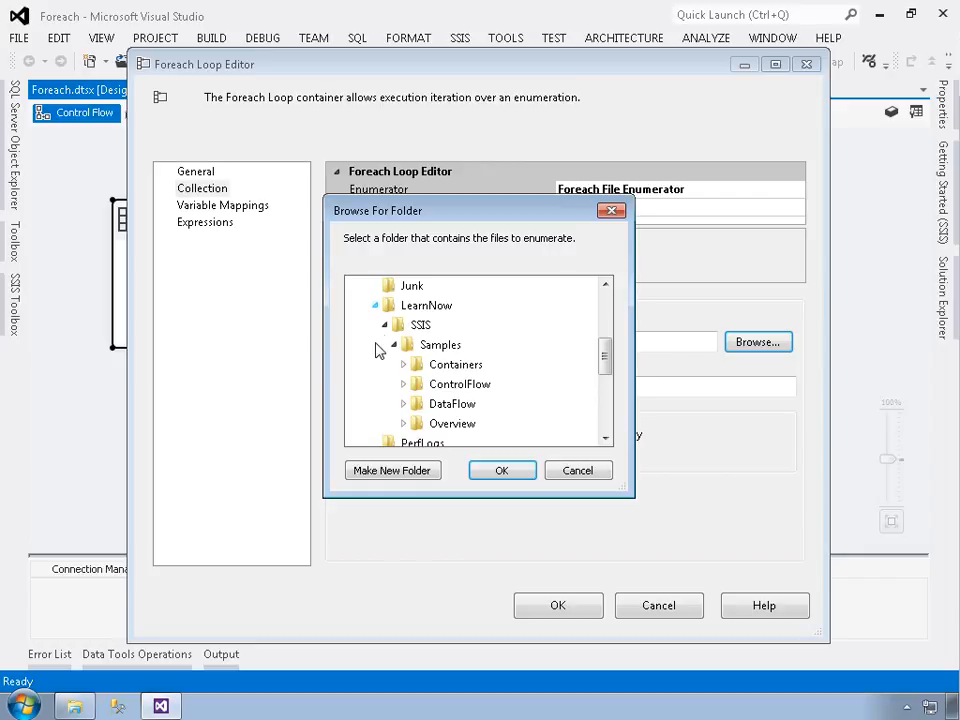
{"action": "double_click", "coordinate": [474, 368]}
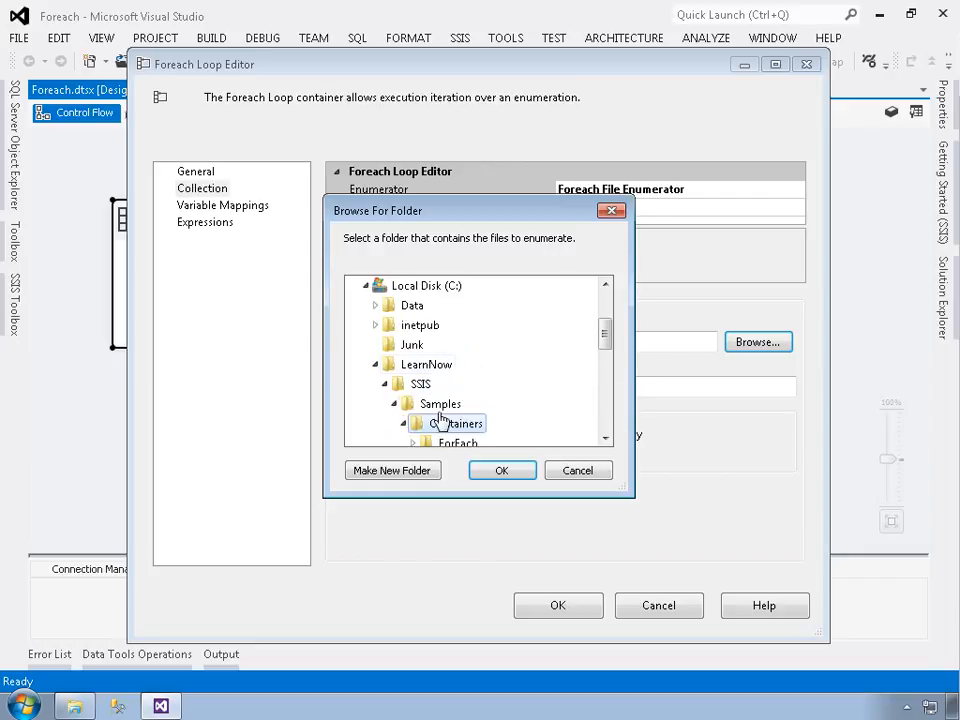
{"action": "scroll", "coordinate": [510, 390], "scroll_direction": "down", "scroll_amount": 2}
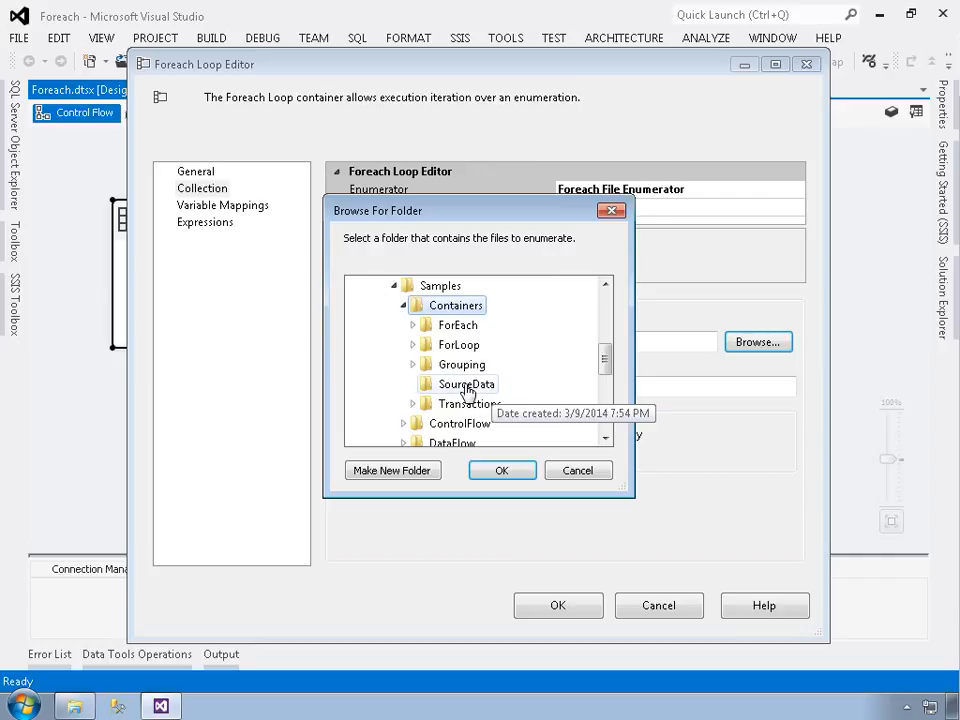
{"action": "left_click", "coordinate": [466, 385]}
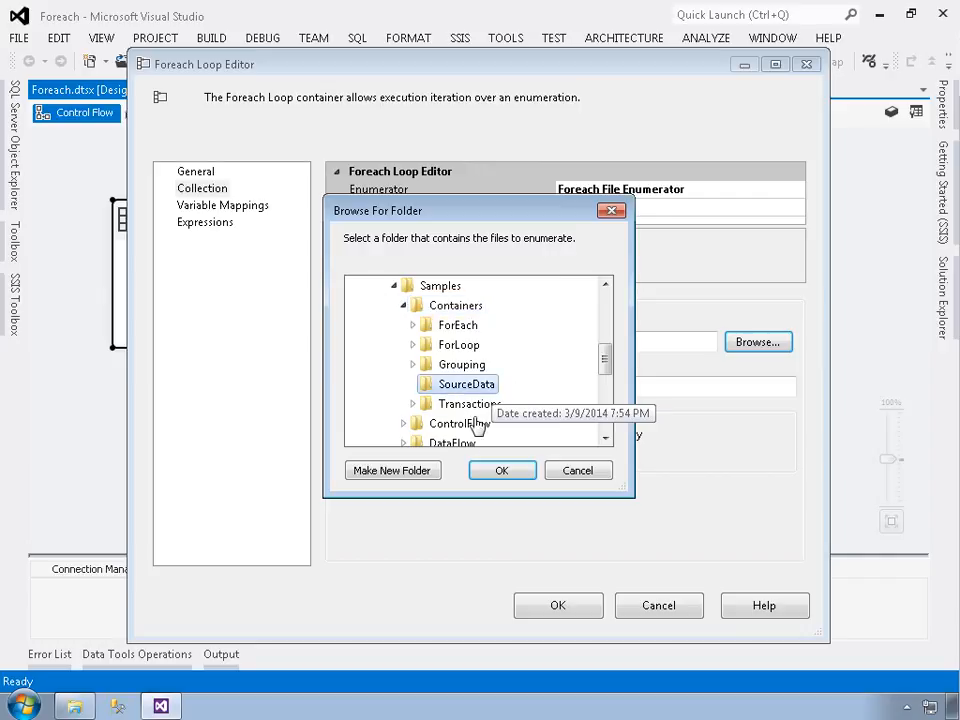
{"action": "left_click", "coordinate": [501, 471]}
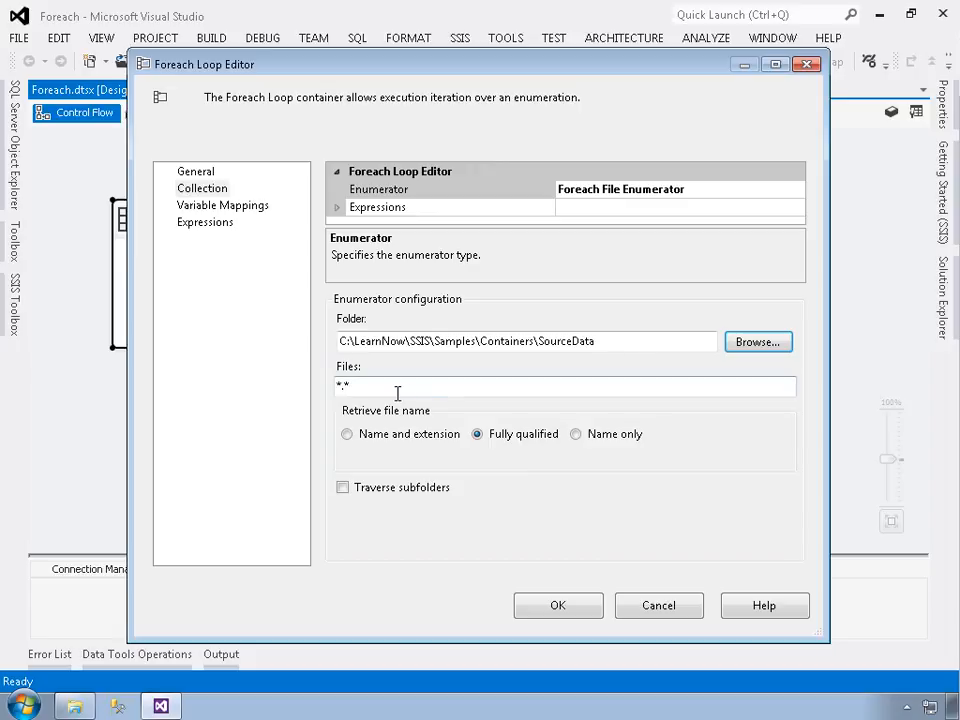
- Check the files in the SourceData folder and set the enumerator's file filter to *.txt
{"action": "left_click_drag", "start_coordinate": [396, 392], "coordinate": [311, 394]}
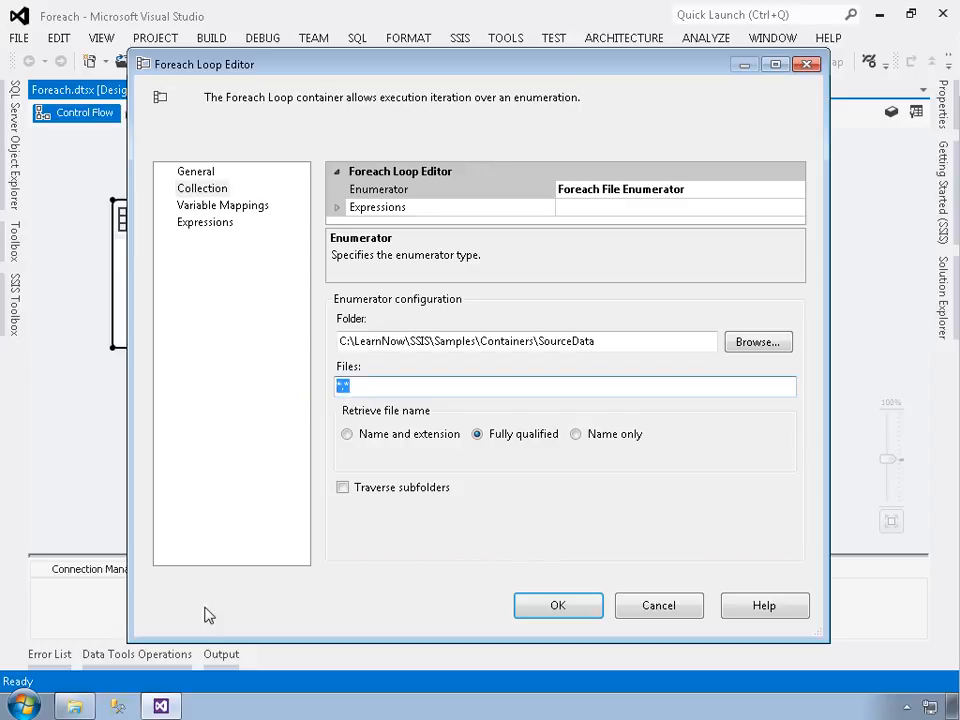
{"action": "left_click", "coordinate": [78, 706]}
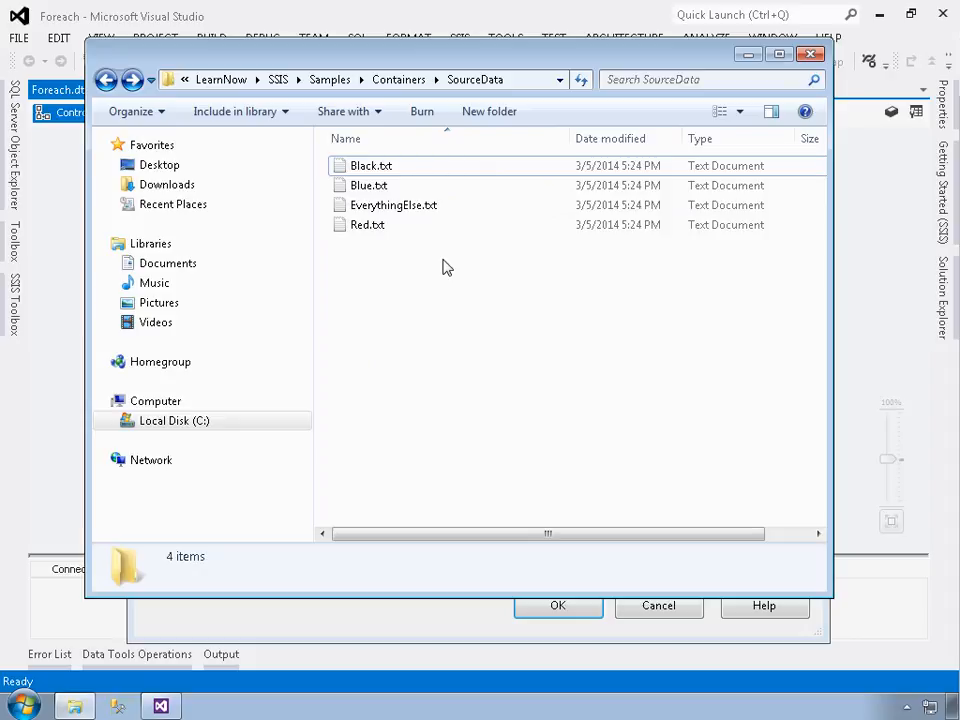
{"action": "left_click", "coordinate": [455, 13]}
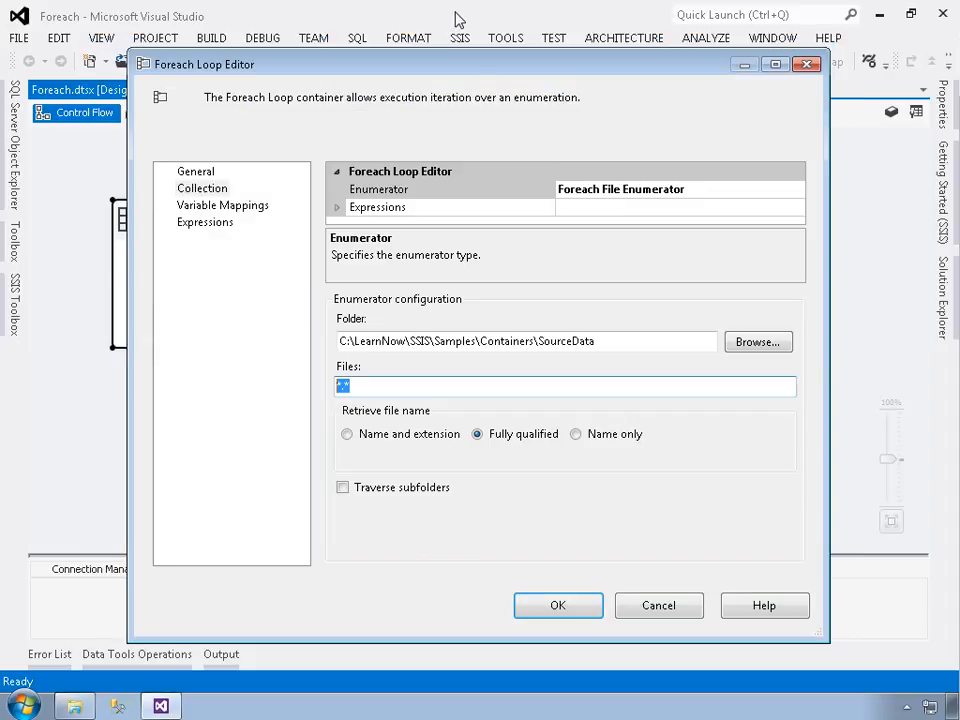
{"action": "left_click", "coordinate": [403, 397]}
{"action": "key", "text": "BackSpace"}
{"action": "type", "text": "txt"}
- Start a new variable in the Foreach loop's variable mappings, keeping the Foreach package as its container
{"action": "left_click", "coordinate": [221, 205]}
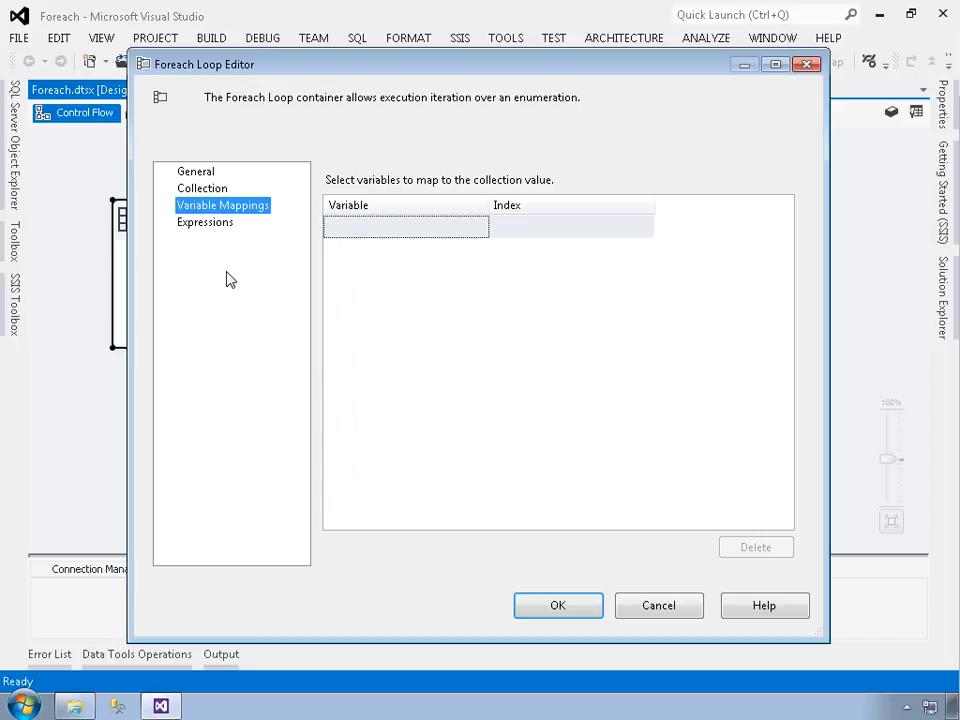
{"action": "left_click", "coordinate": [436, 234]}
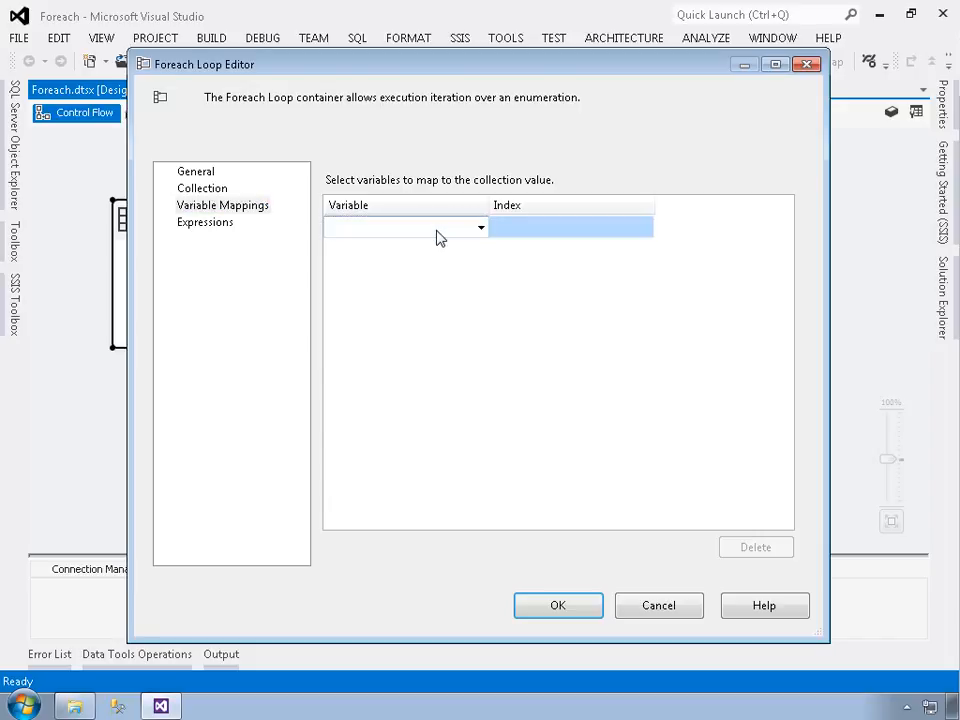
{"action": "left_click", "coordinate": [481, 228]}
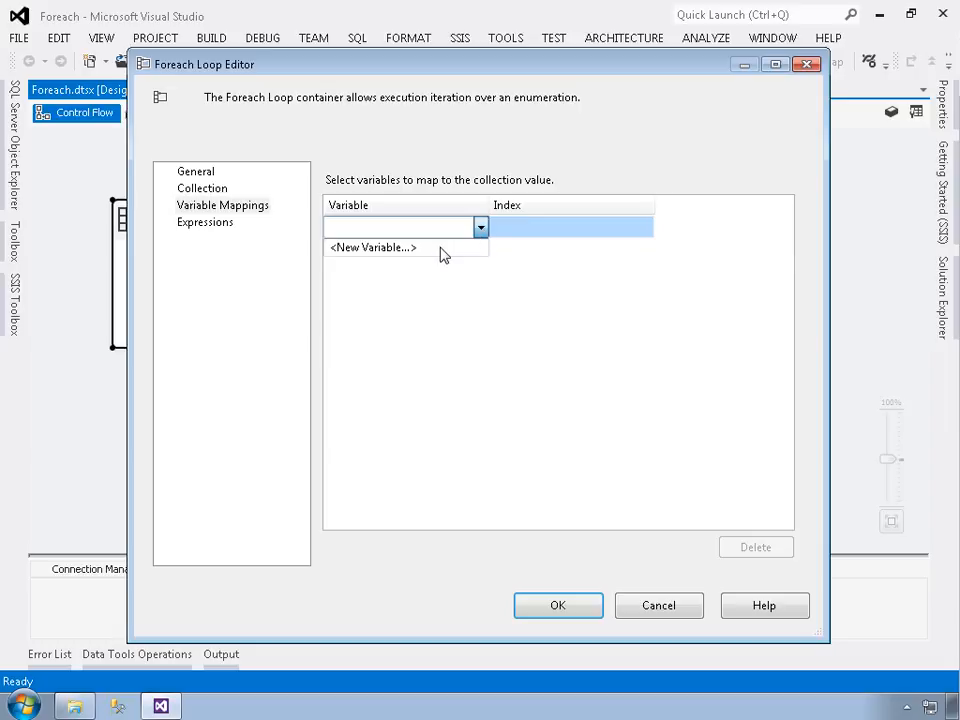
{"action": "left_click", "coordinate": [440, 248]}
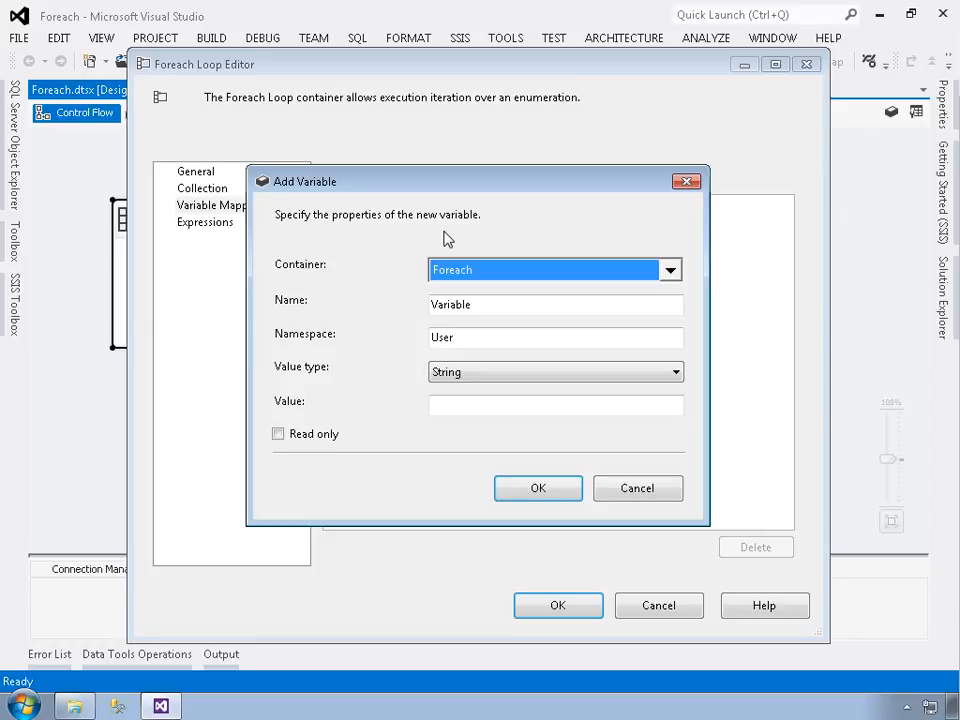
{"action": "left_click", "coordinate": [670, 270]}
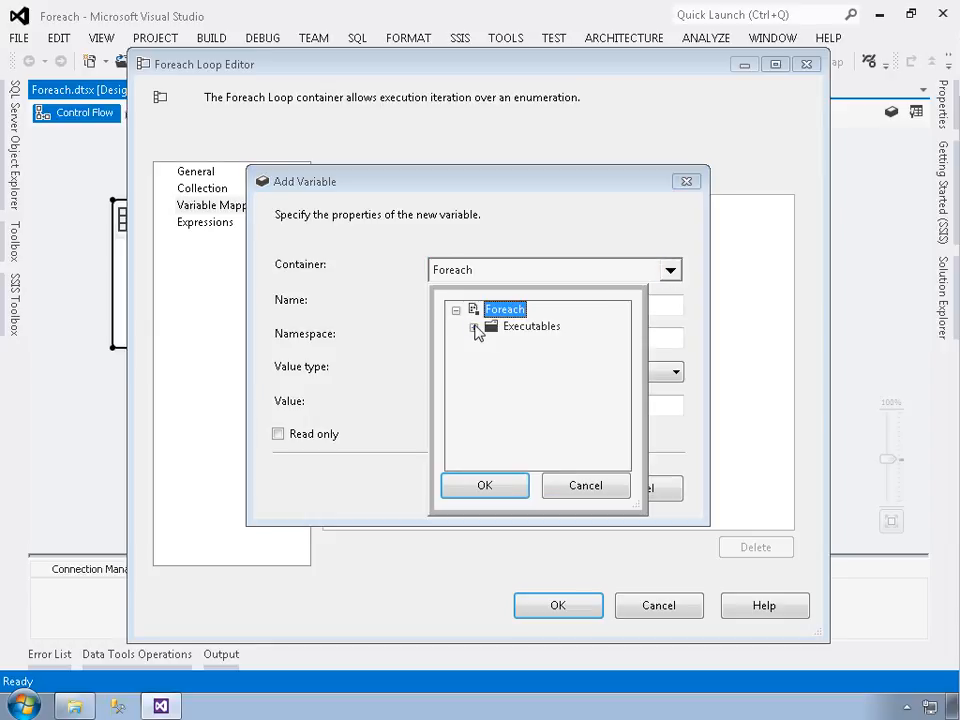
{"action": "left_click", "coordinate": [580, 488]}
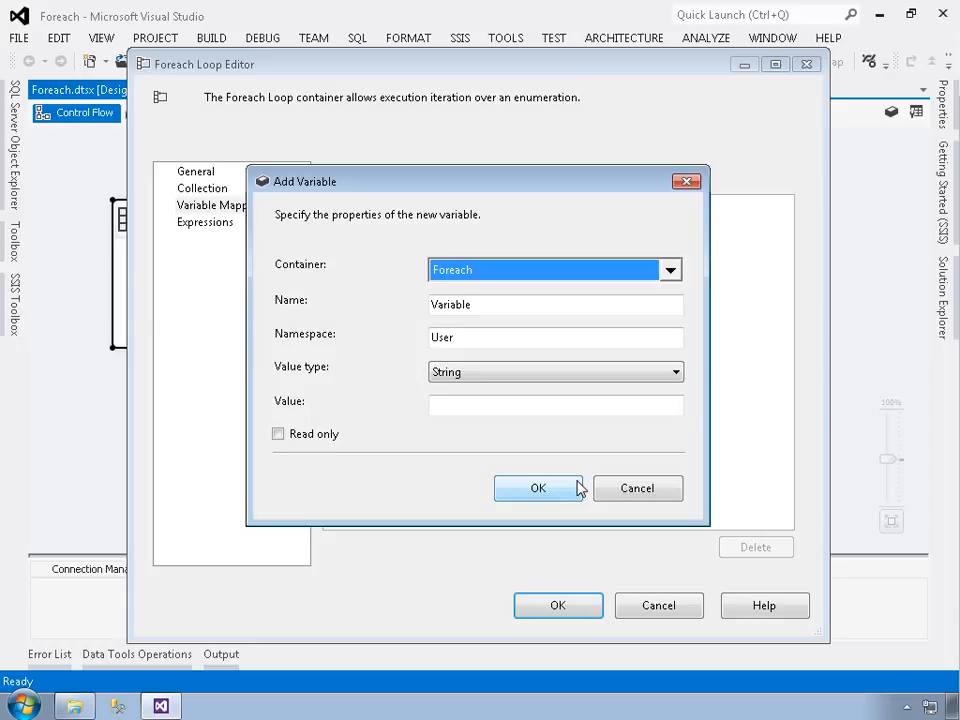
- Name the new string variable TxtFile and accept the Foreach Loop Container's settings with this variable mapped
{"action": "double_click", "coordinate": [457, 313]}
{"action": "type", "text": "T"}
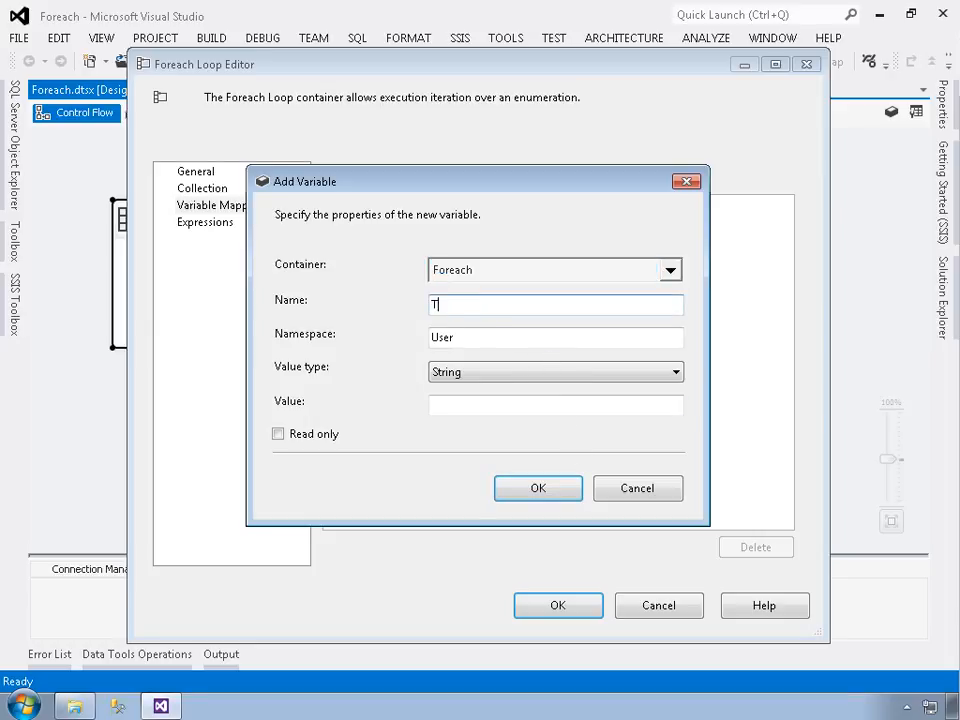
{"action": "type", "text": "xtFil"}
{"action": "type", "text": "e"}
{"action": "key", "text": "BackSpace"}
{"action": "type", "text": "ile"}
{"action": "left_click", "coordinate": [528, 488]}
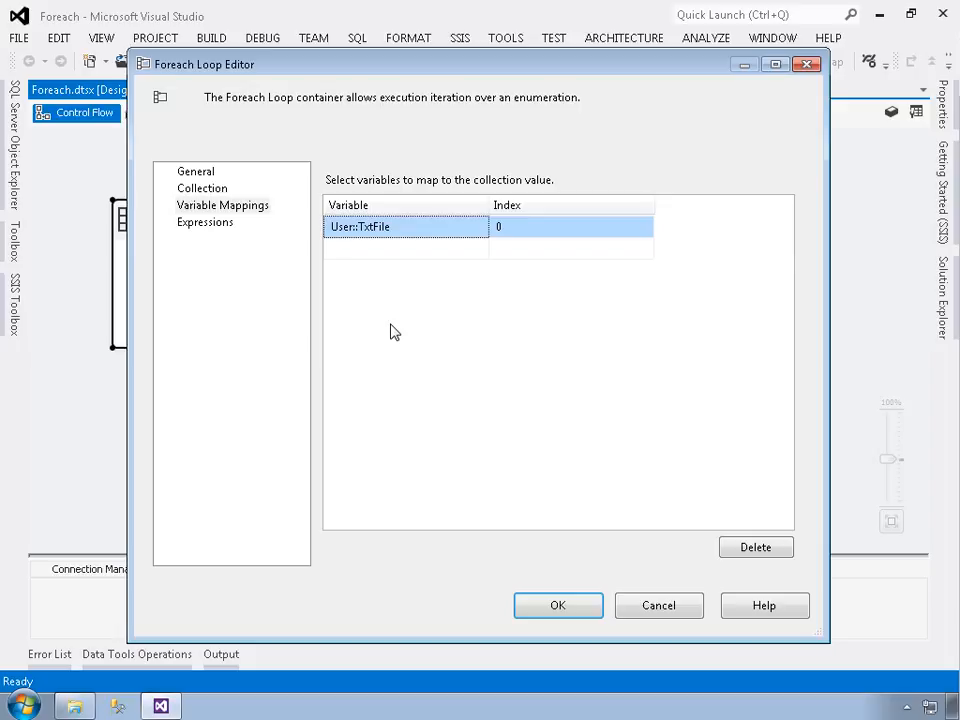
{"action": "left_click", "coordinate": [576, 614]}
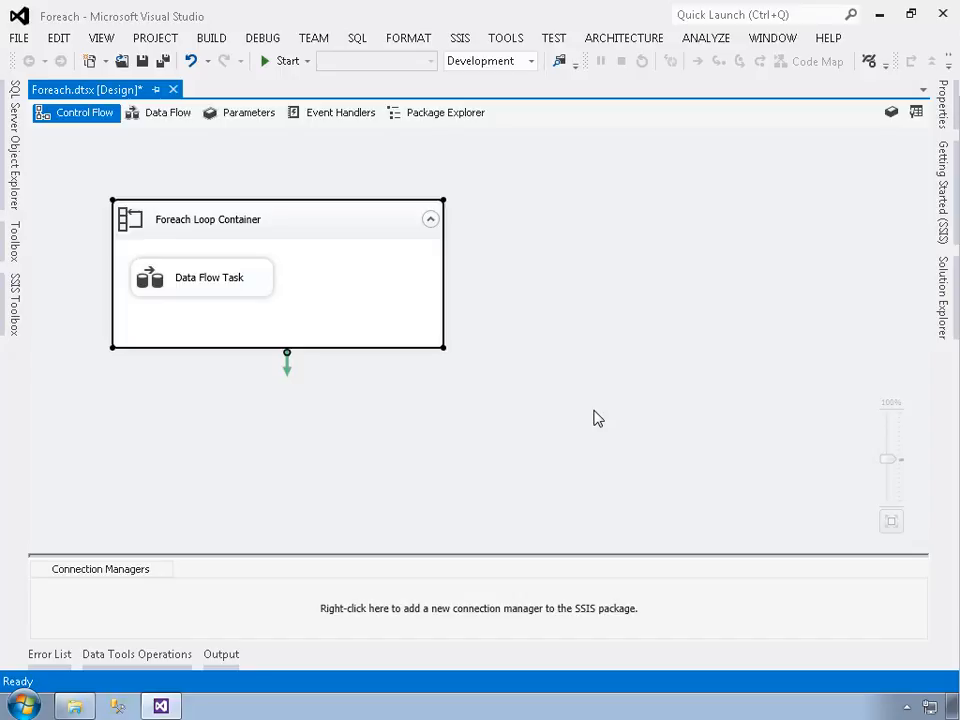
- Open the Data Flow Task's design surface and add a Flat File Source to it
{"action": "double_click", "coordinate": [197, 285]}
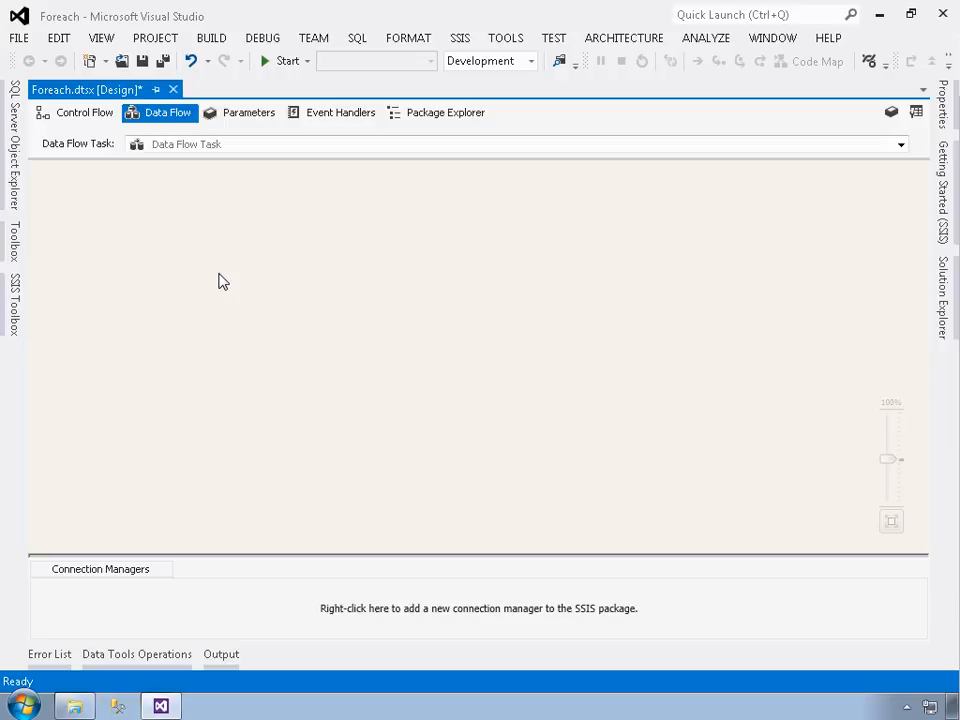
{"action": "left_click", "coordinate": [18, 305]}
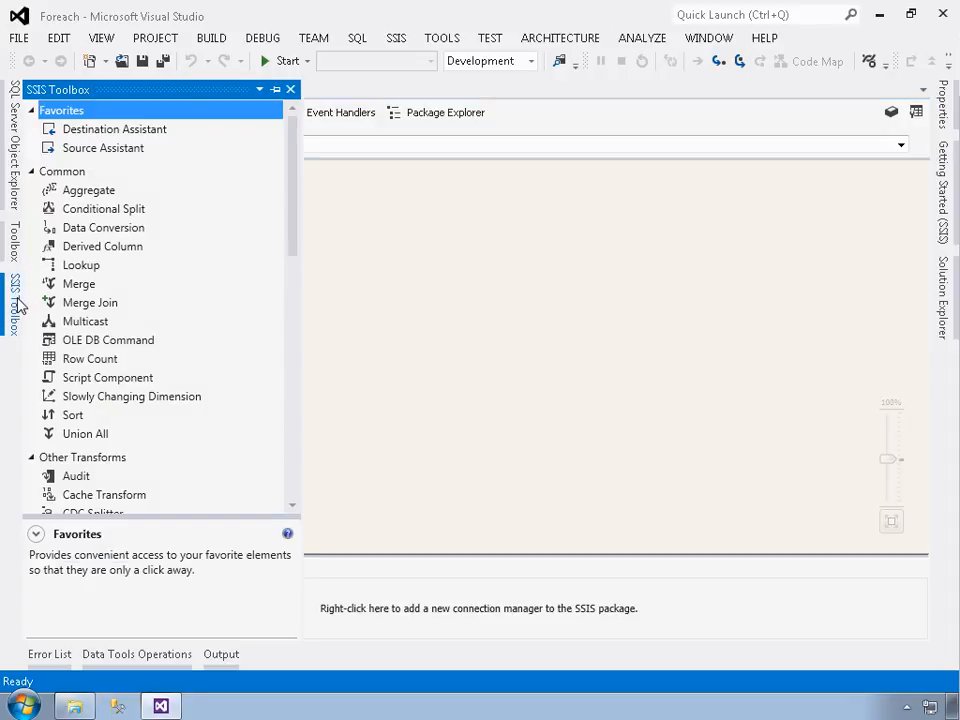
{"action": "scroll", "coordinate": [107, 290], "scroll_direction": "down", "scroll_amount": 8}
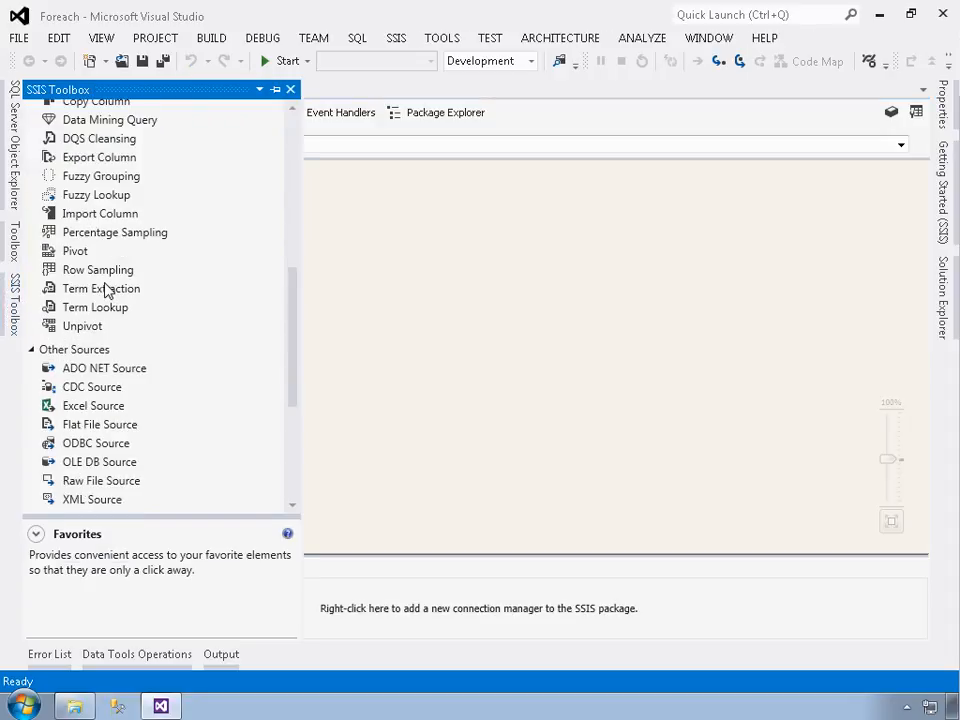
{"action": "scroll", "coordinate": [107, 290], "scroll_direction": "down", "scroll_amount": 2}
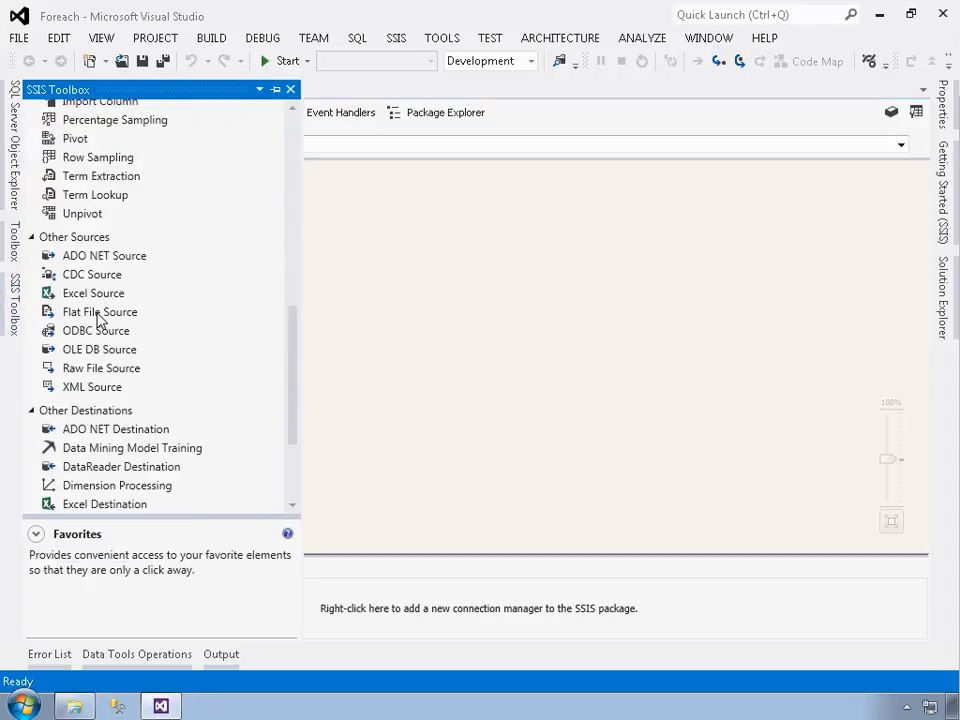
{"action": "double_click", "coordinate": [99, 313]}
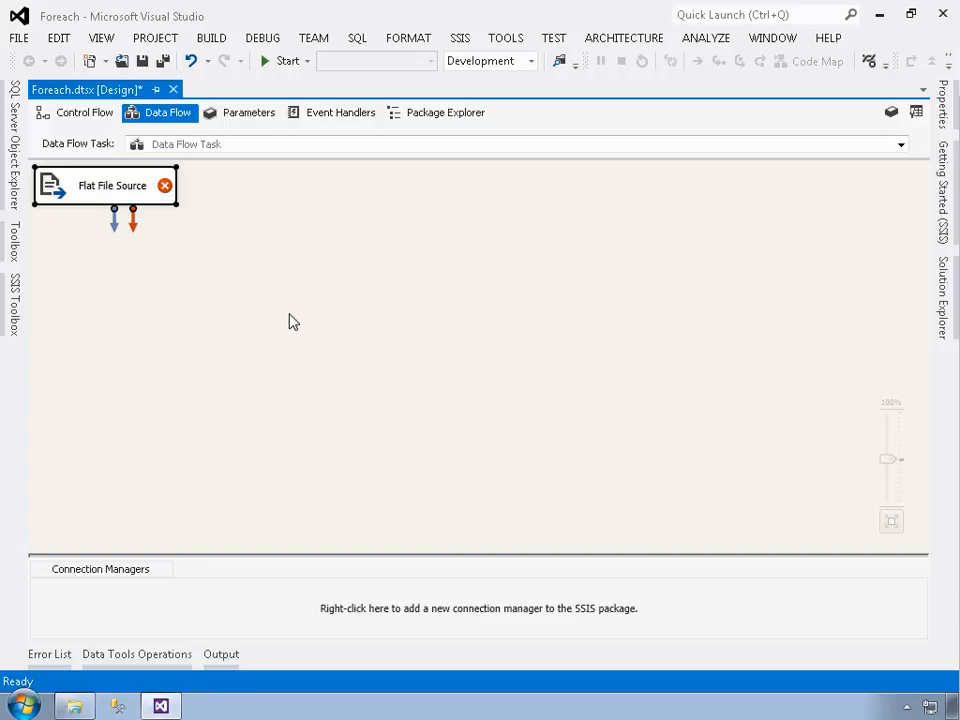
- Create a new connection manager for the Flat File Source and name it FlatFileSource
{"action": "double_click", "coordinate": [82, 190]}
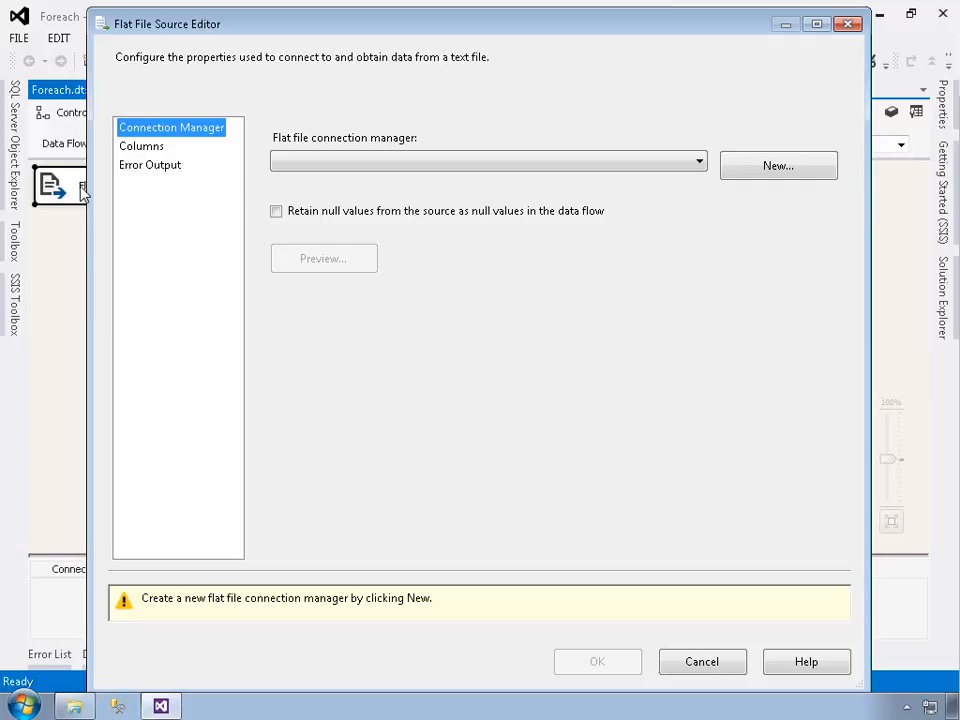
{"action": "left_click", "coordinate": [358, 172]}
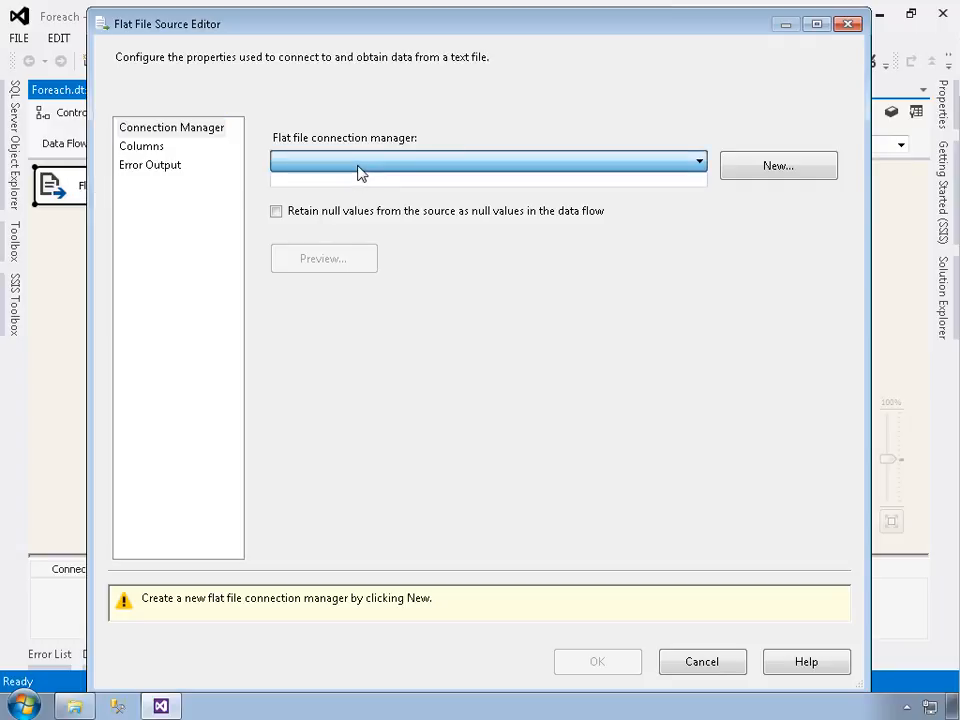
{"action": "left_click", "coordinate": [735, 176]}
{"action": "left_click", "coordinate": [793, 175]}
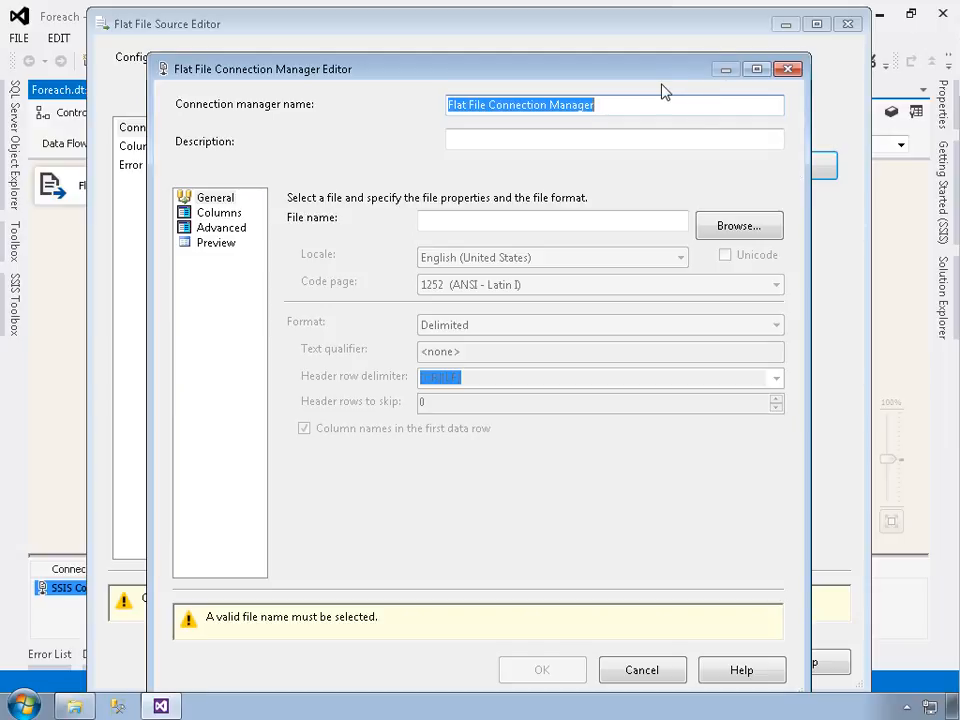
{"action": "key", "text": "BackSpace"}
{"action": "type", "text": "FlatFileSource"}
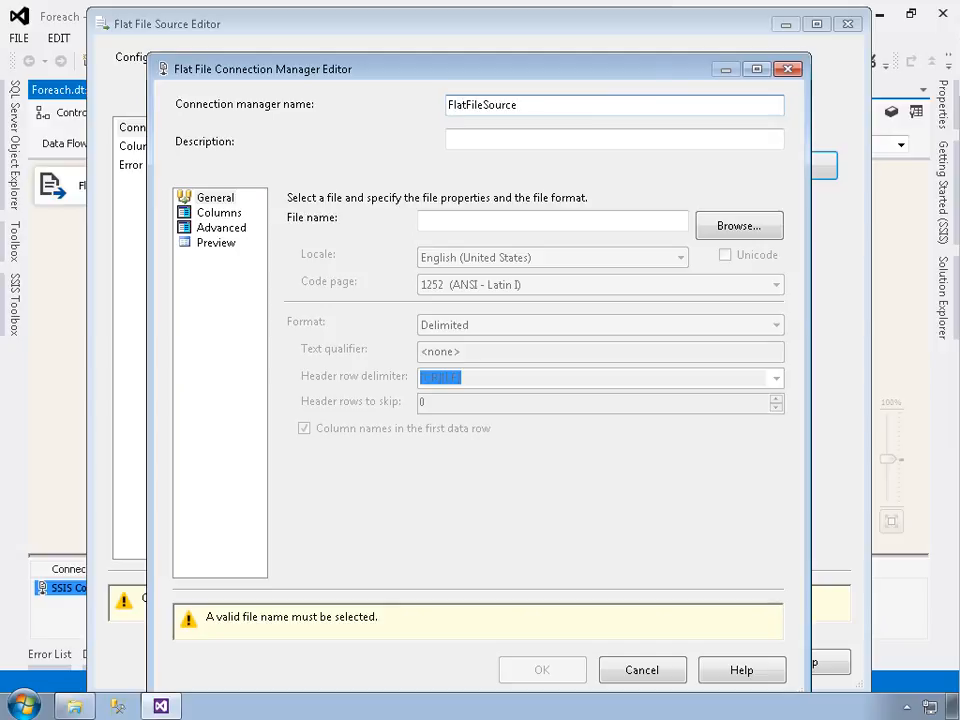
- Set the connection manager's file to C:\LearnNow\SSIS\Samples\Containers\SourceData\Blue.txt and check the end of the path
{"action": "left_click", "coordinate": [752, 227]}
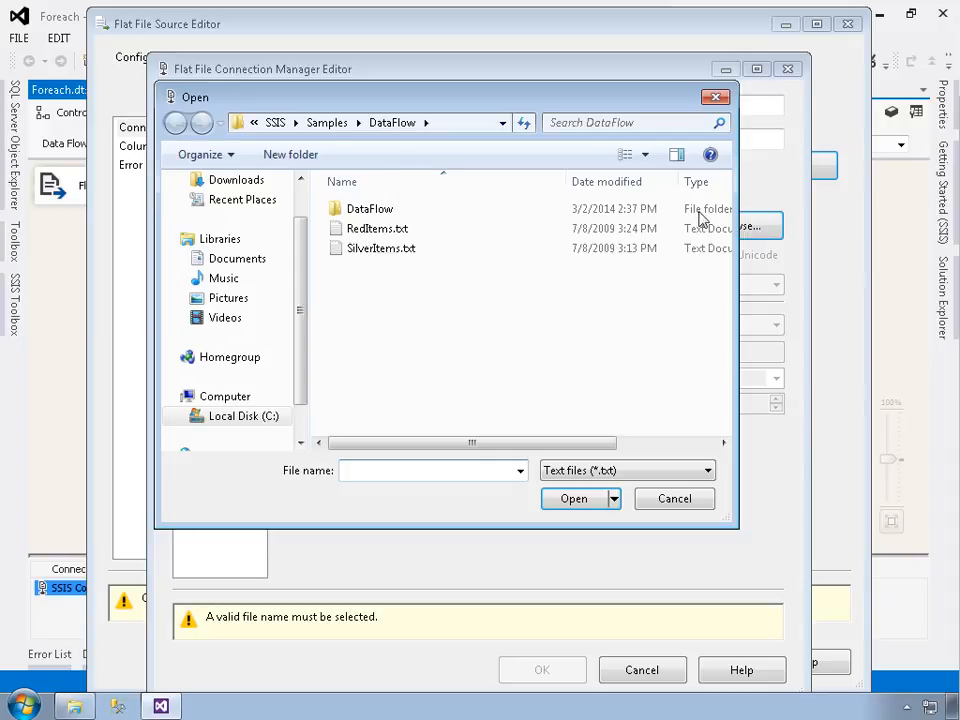
{"action": "left_click", "coordinate": [333, 128]}
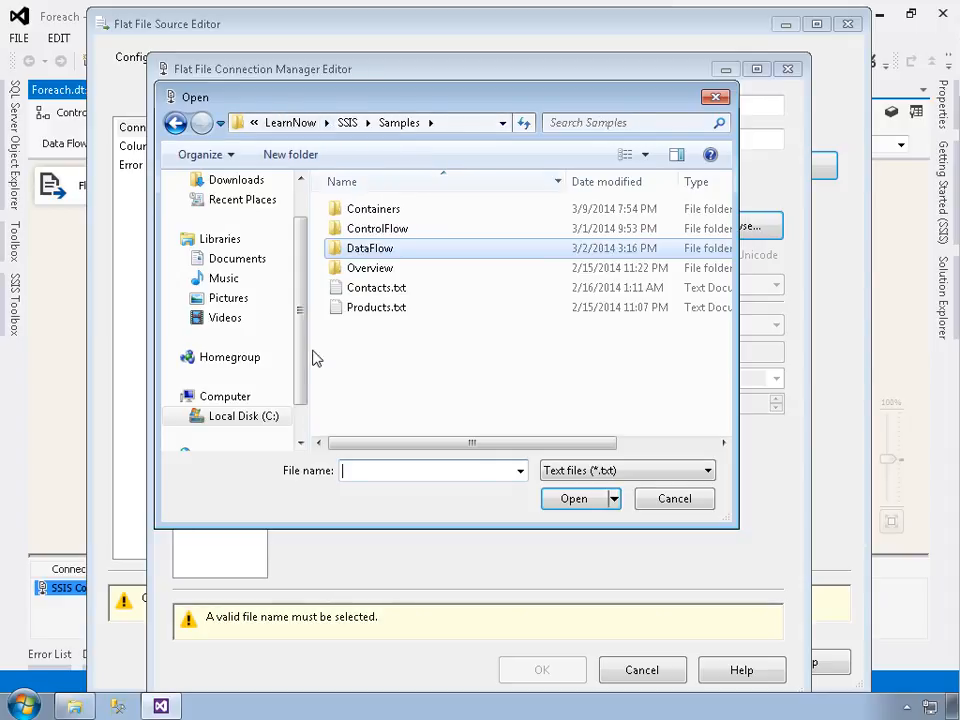
{"action": "left_click", "coordinate": [242, 418]}
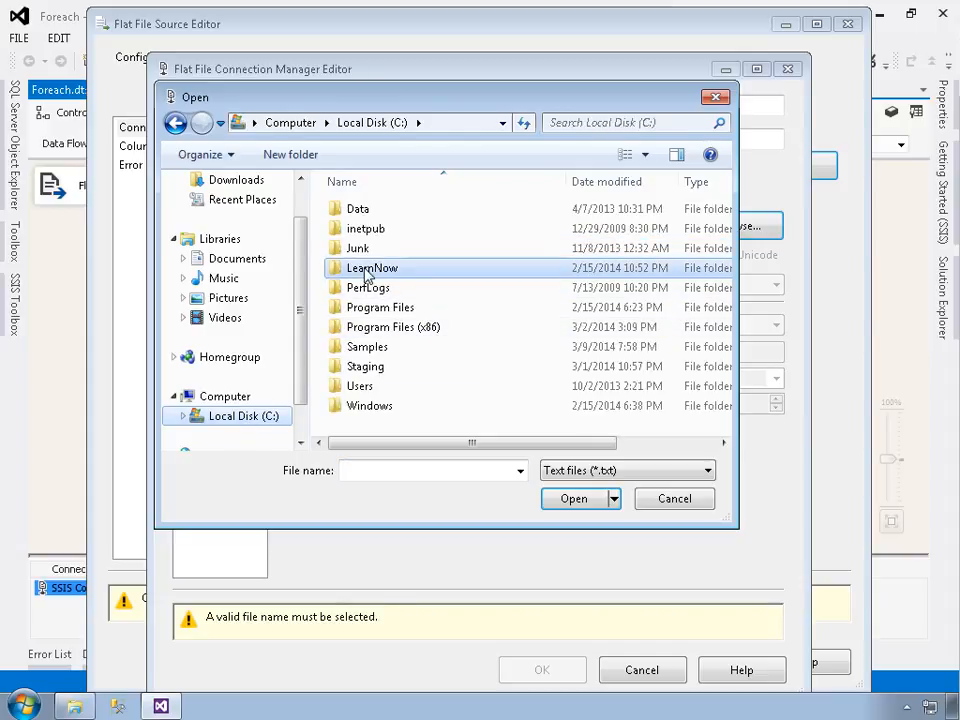
{"action": "double_click", "coordinate": [368, 270]}
{"action": "double_click", "coordinate": [357, 212]}
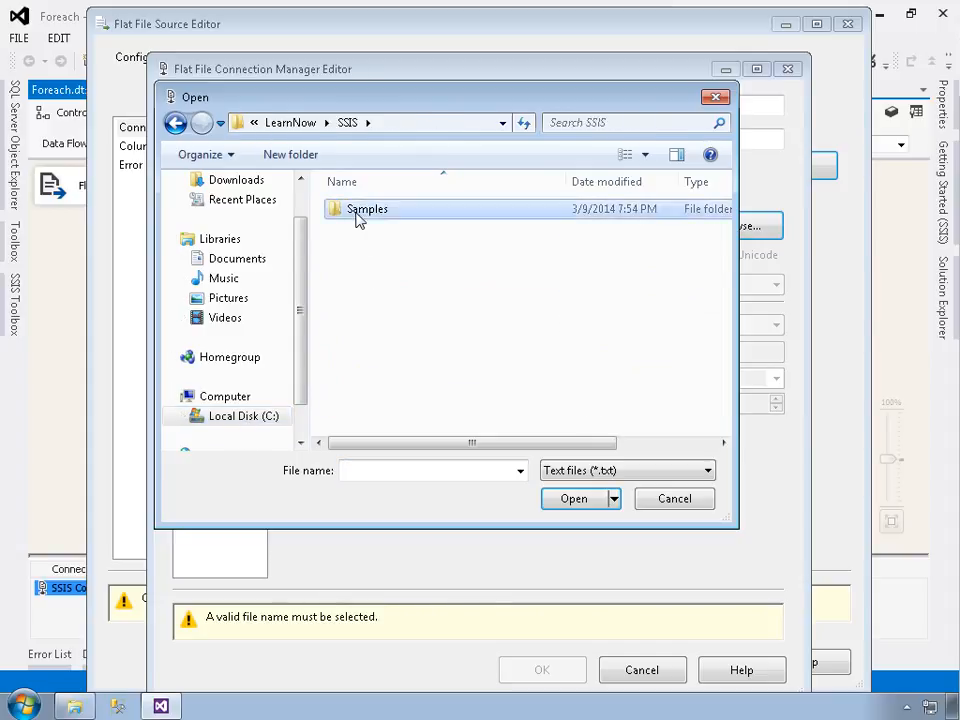
{"action": "double_click", "coordinate": [357, 212]}
{"action": "double_click", "coordinate": [358, 214]}
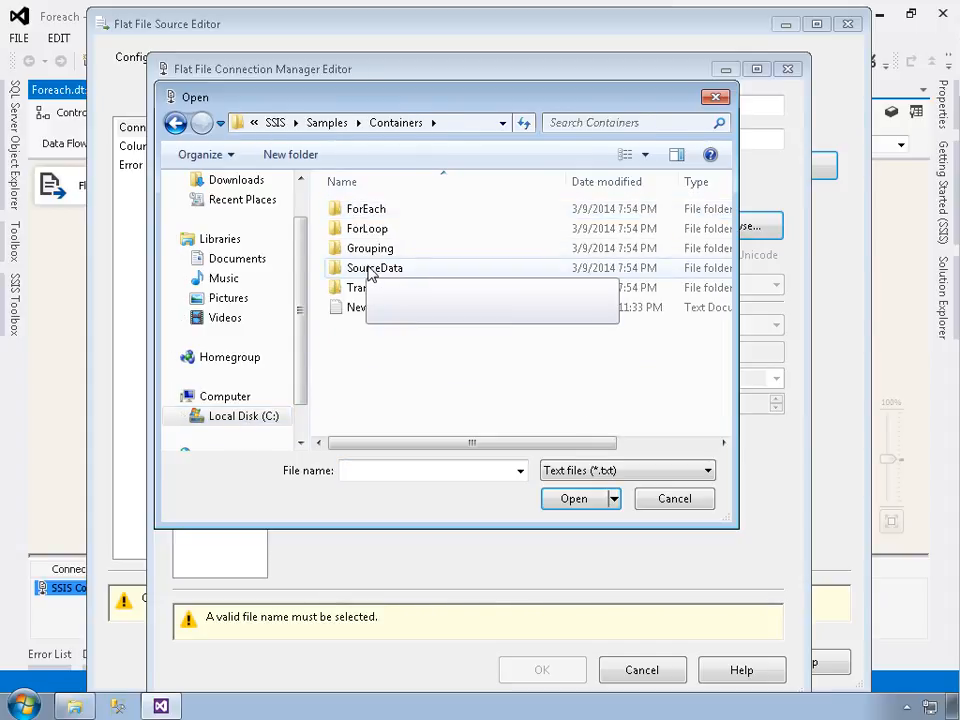
{"action": "double_click", "coordinate": [369, 270]}
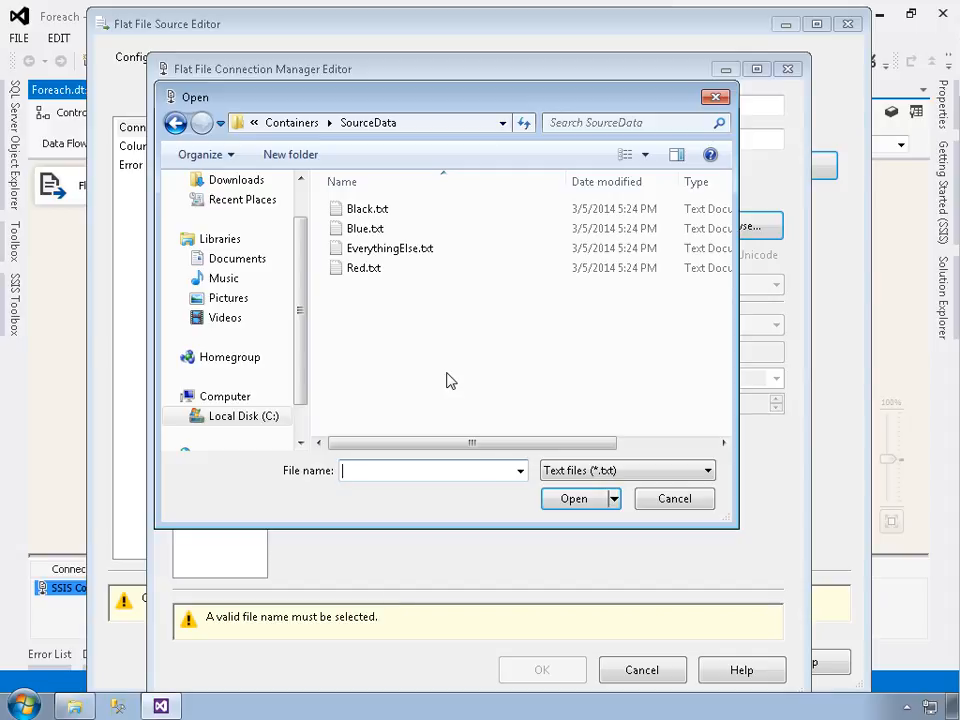
{"action": "left_click", "coordinate": [362, 231]}
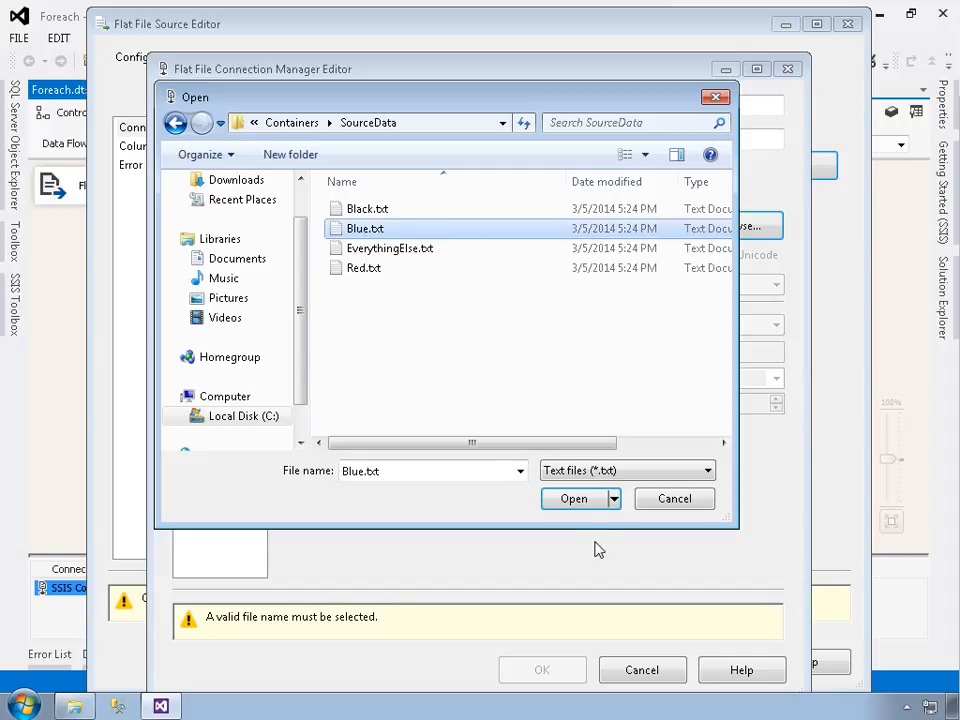
{"action": "left_click", "coordinate": [574, 505]}
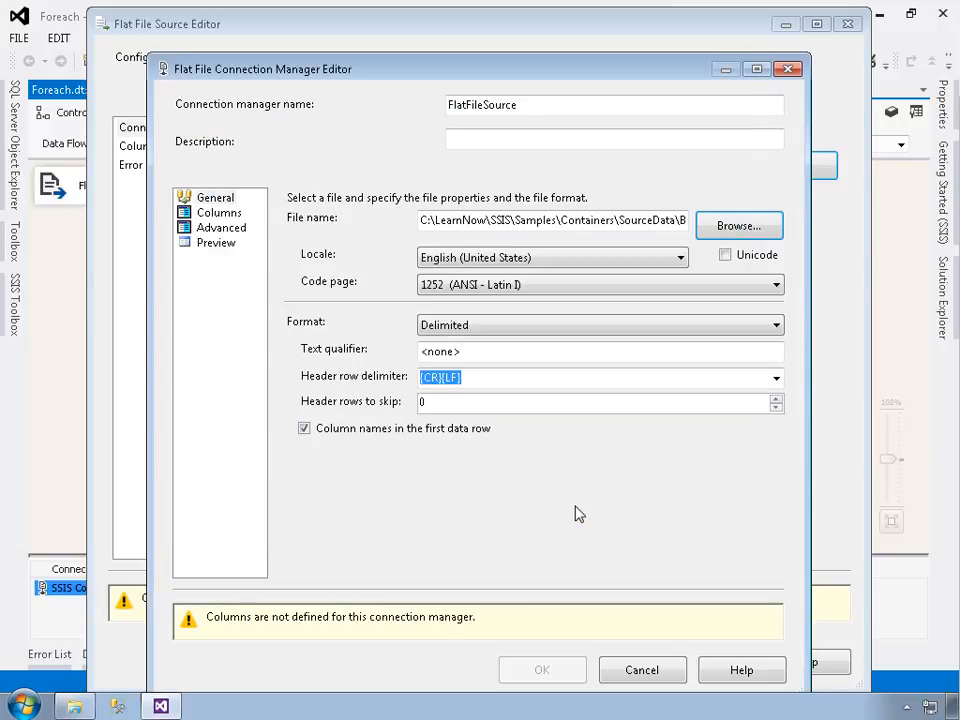
{"action": "left_click", "coordinate": [682, 229]}
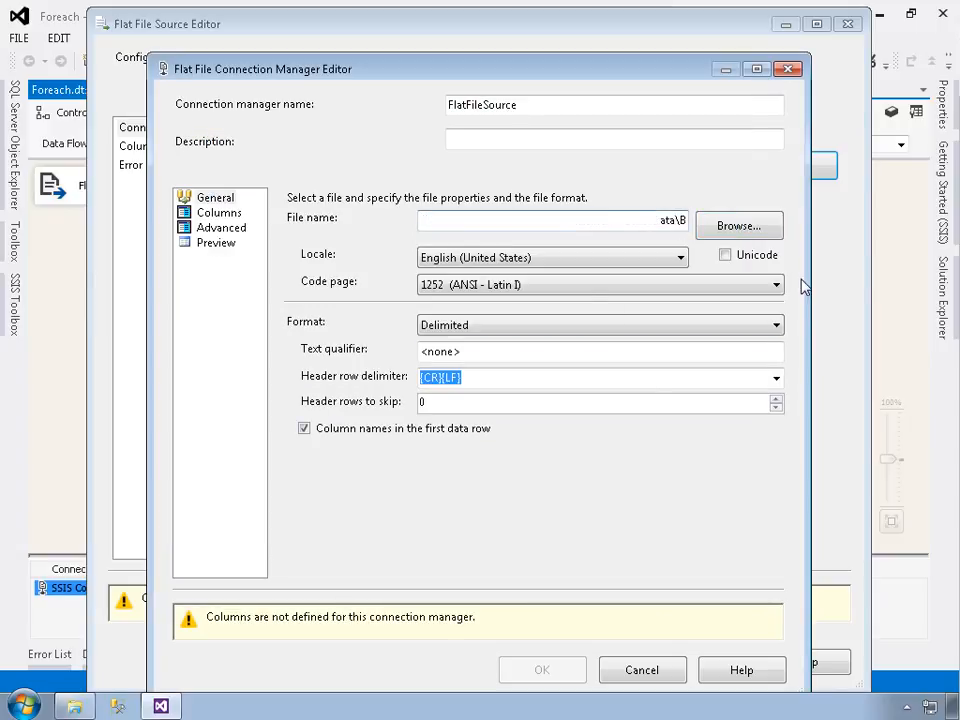
{"action": "key", "text": "End"}
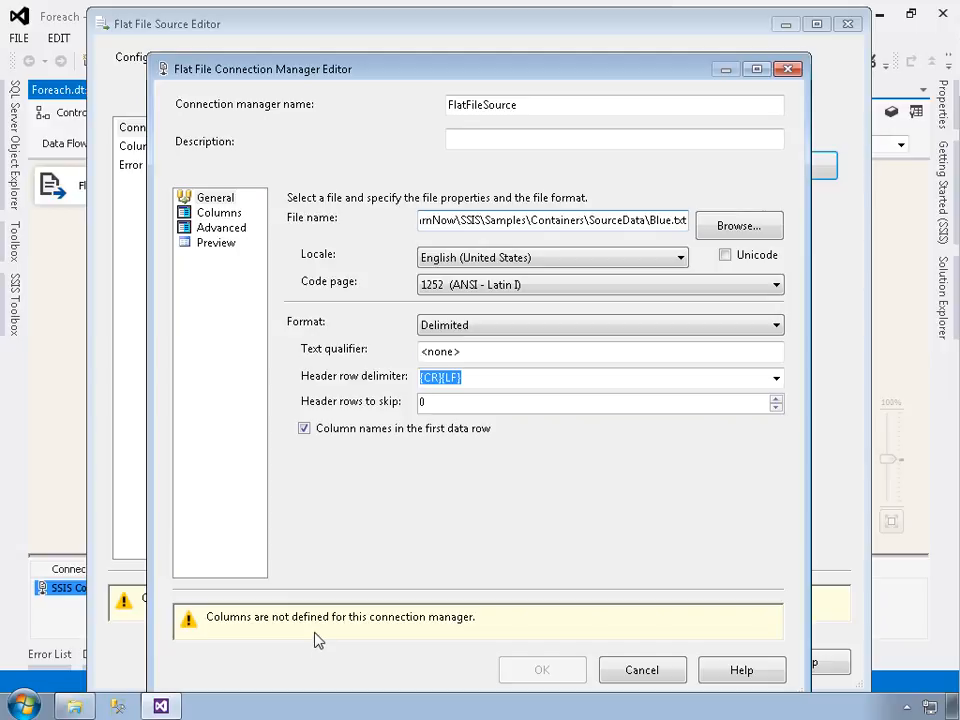
- Define the connection's columns from Blue.txt, look through the preview rows and accept the connection manager
{"action": "left_click", "coordinate": [217, 214]}
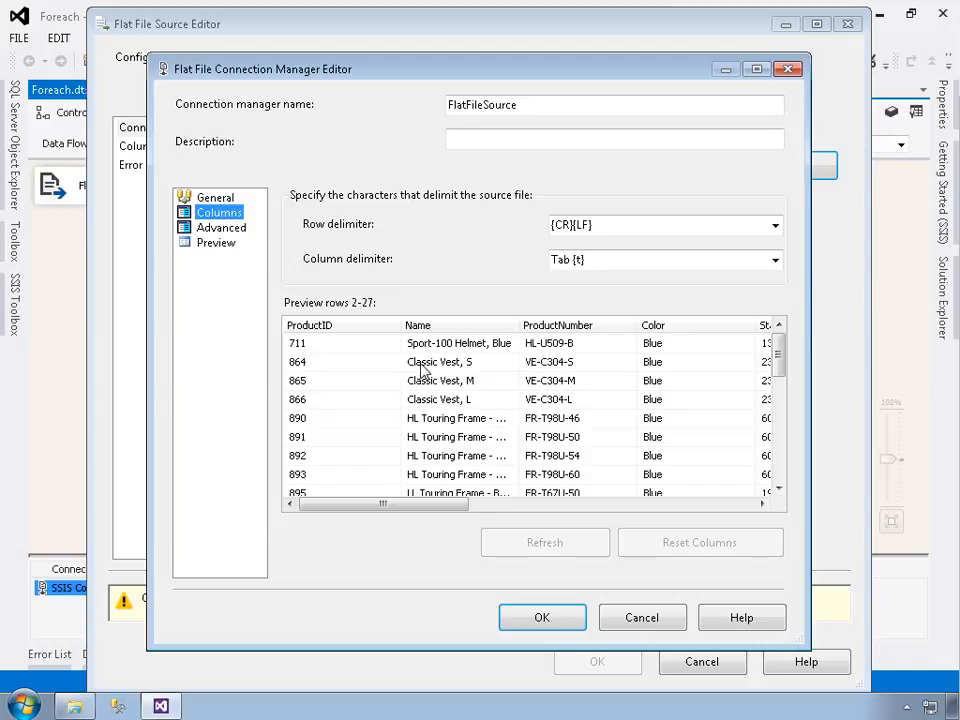
{"action": "left_click_drag", "start_coordinate": [424, 519], "coordinate": [744, 495]}
{"action": "left_click_drag", "start_coordinate": [666, 506], "coordinate": [399, 516]}
{"action": "mouse_move", "coordinate": [781, 372]}
{"action": "left_mouse_down"}
{"action": "mouse_move", "coordinate": [779, 487]}
{"action": "mouse_move", "coordinate": [786, 360]}
{"action": "left_mouse_up"}
{"action": "left_click", "coordinate": [534, 624]}
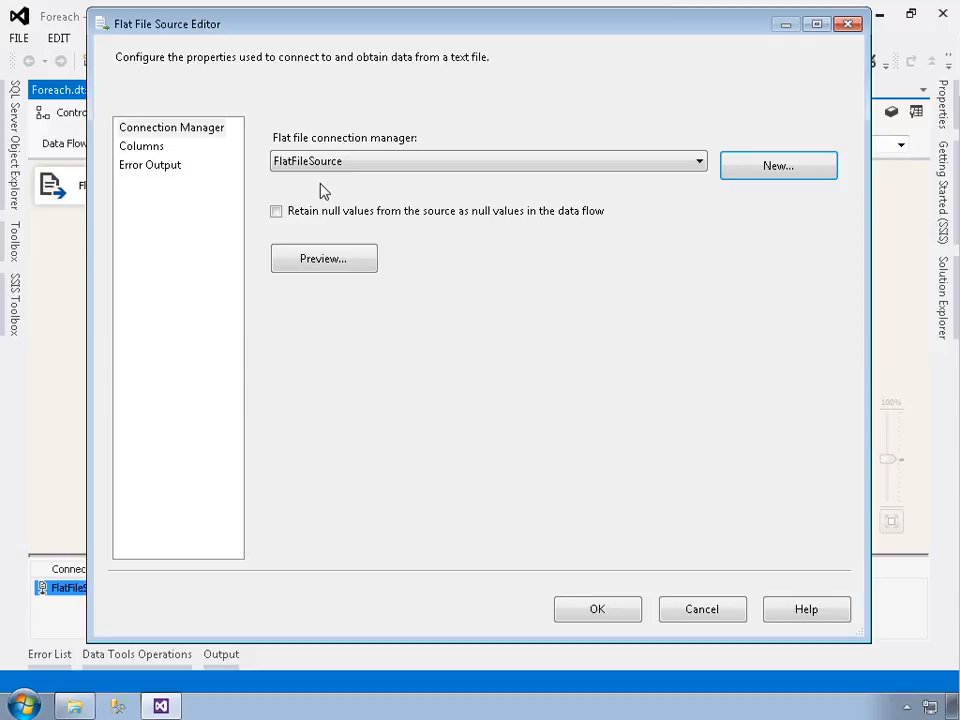
- Review the Flat File Source's column mappings, preview its sample data and accept the source settings
{"action": "left_click", "coordinate": [142, 148]}
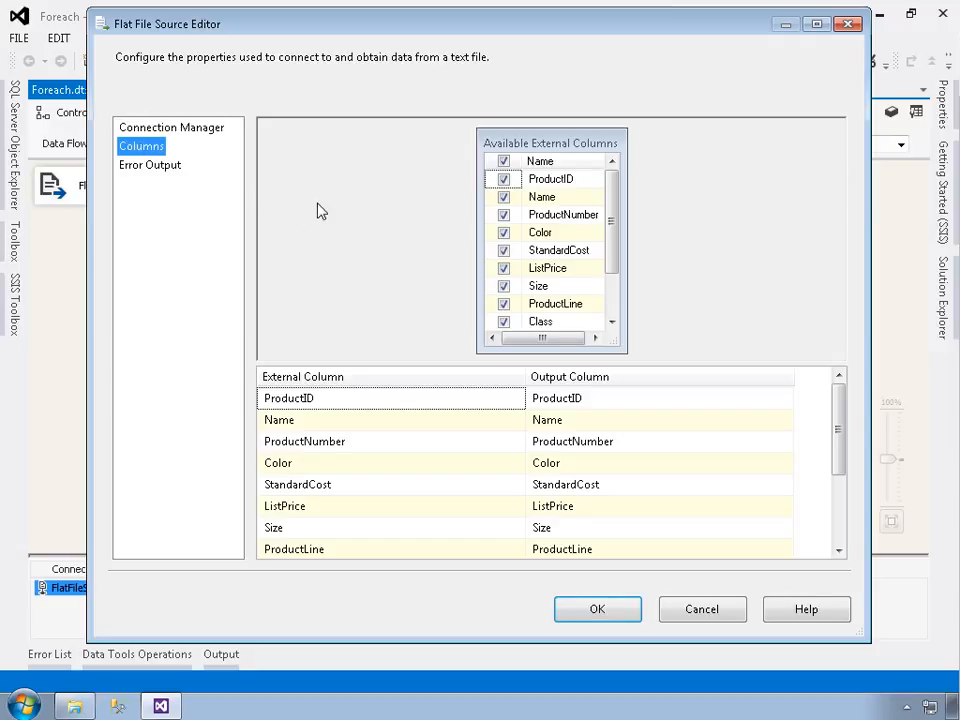
{"action": "mouse_move", "coordinate": [613, 206]}
{"action": "left_mouse_down"}
{"action": "mouse_move", "coordinate": [611, 264]}
{"action": "mouse_move", "coordinate": [620, 190]}
{"action": "left_mouse_up"}
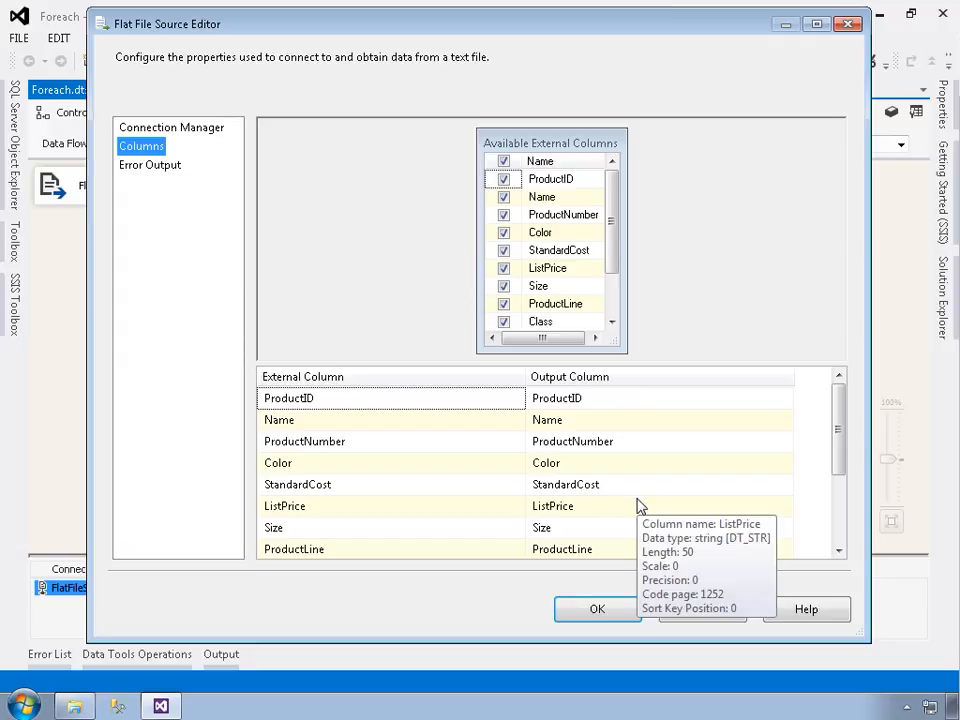
{"action": "left_click_drag", "start_coordinate": [843, 452], "coordinate": [836, 398]}
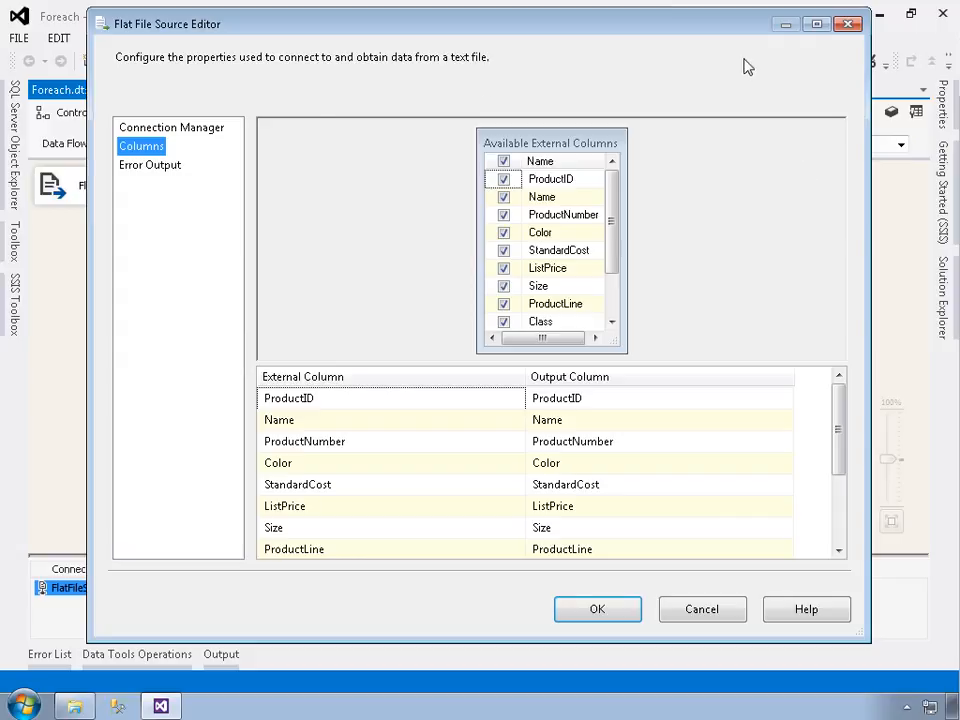
{"action": "left_click", "coordinate": [200, 133]}
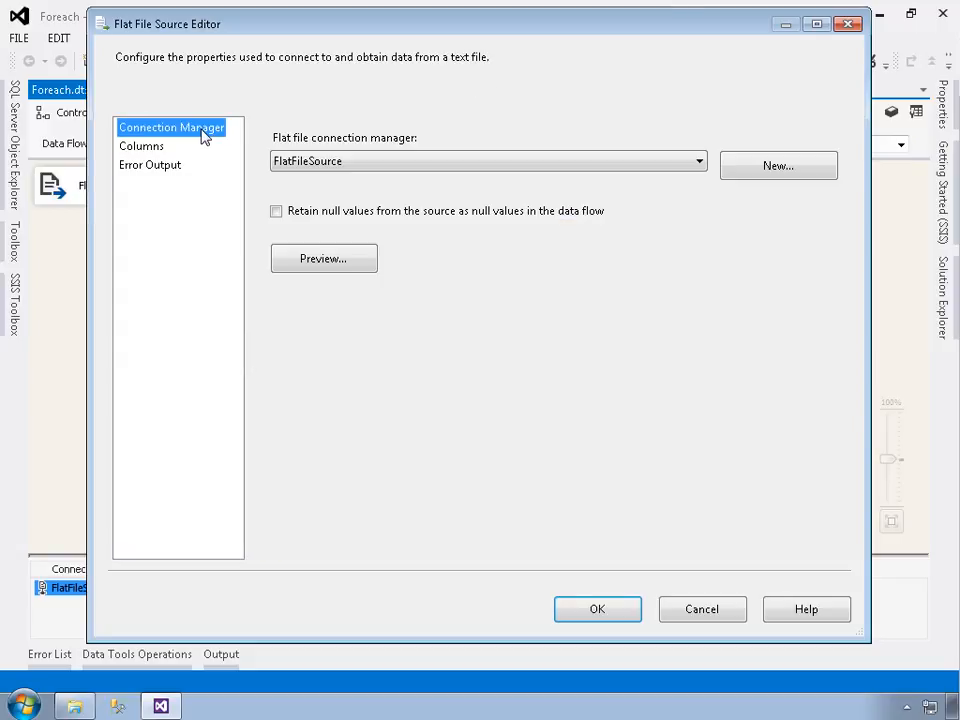
{"action": "left_click", "coordinate": [322, 262]}
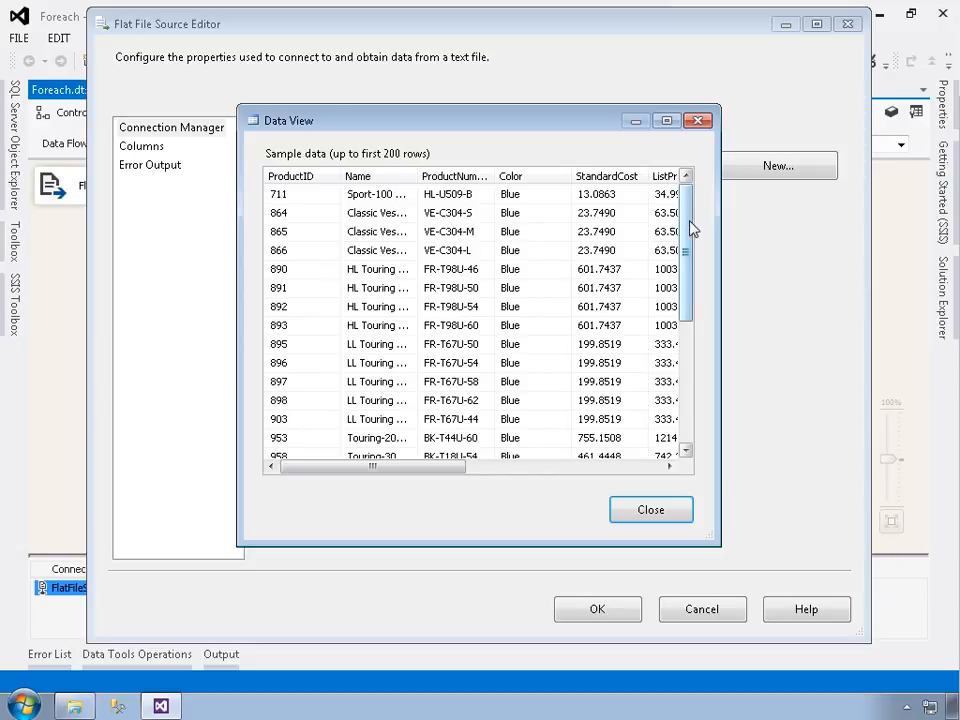
{"action": "mouse_move", "coordinate": [690, 222]}
{"action": "left_mouse_down"}
{"action": "mouse_move", "coordinate": [692, 390]}
{"action": "mouse_move", "coordinate": [695, 214]}
{"action": "left_mouse_up"}
{"action": "left_click_drag", "start_coordinate": [450, 467], "coordinate": [406, 498]}
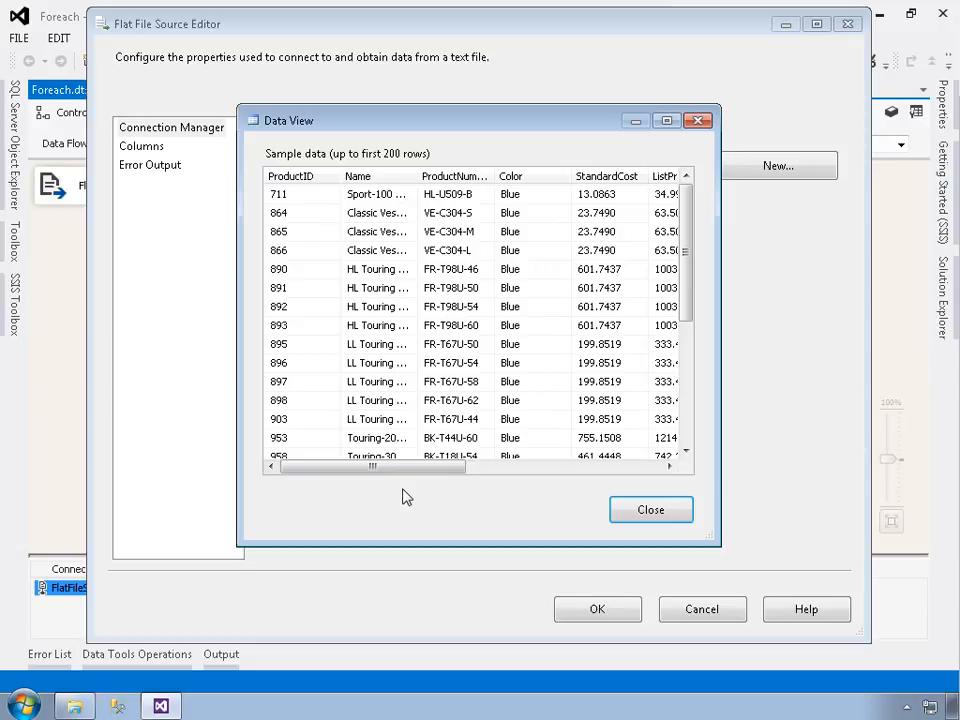
{"action": "left_click", "coordinate": [628, 514]}
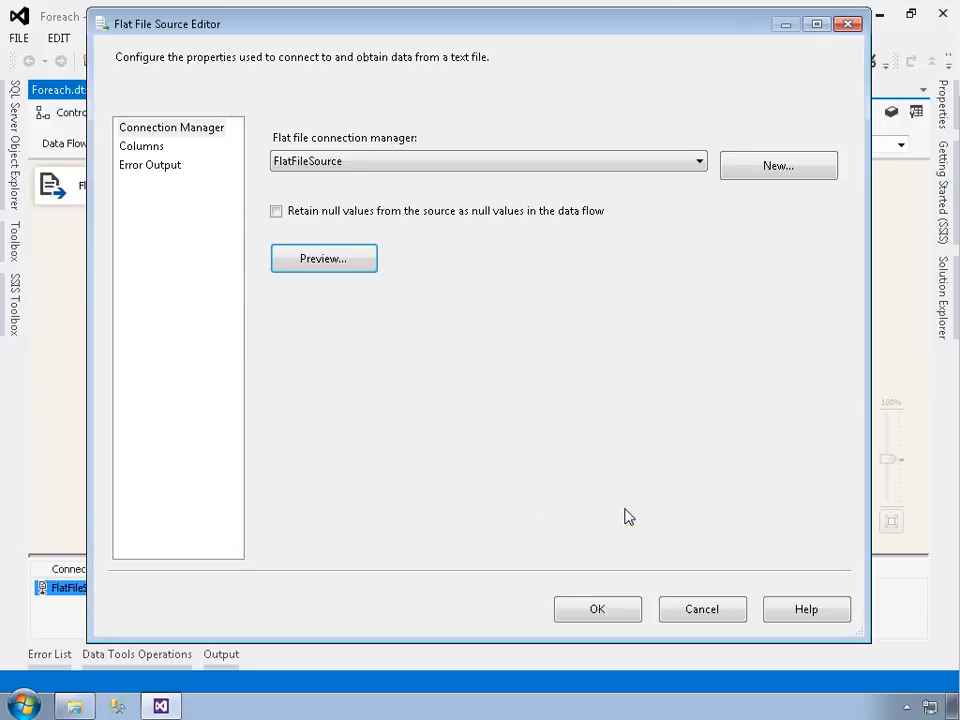
{"action": "left_click", "coordinate": [590, 611]}
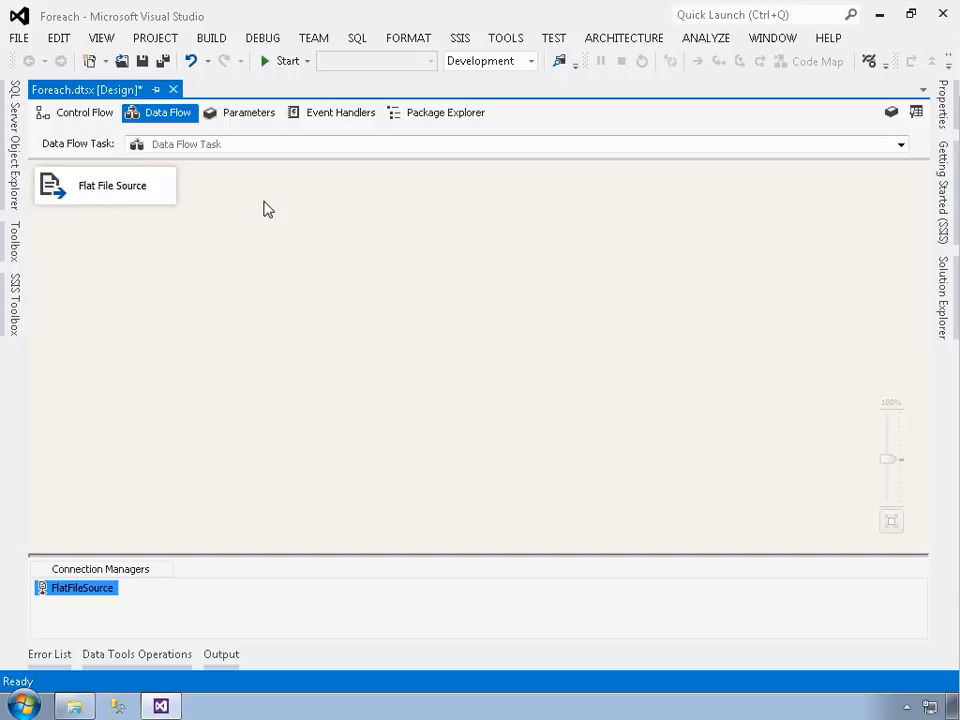
- Open the property expressions of the FlatFileSource connection manager and choose ConnectionString as the property
{"action": "left_click", "coordinate": [79, 595]}
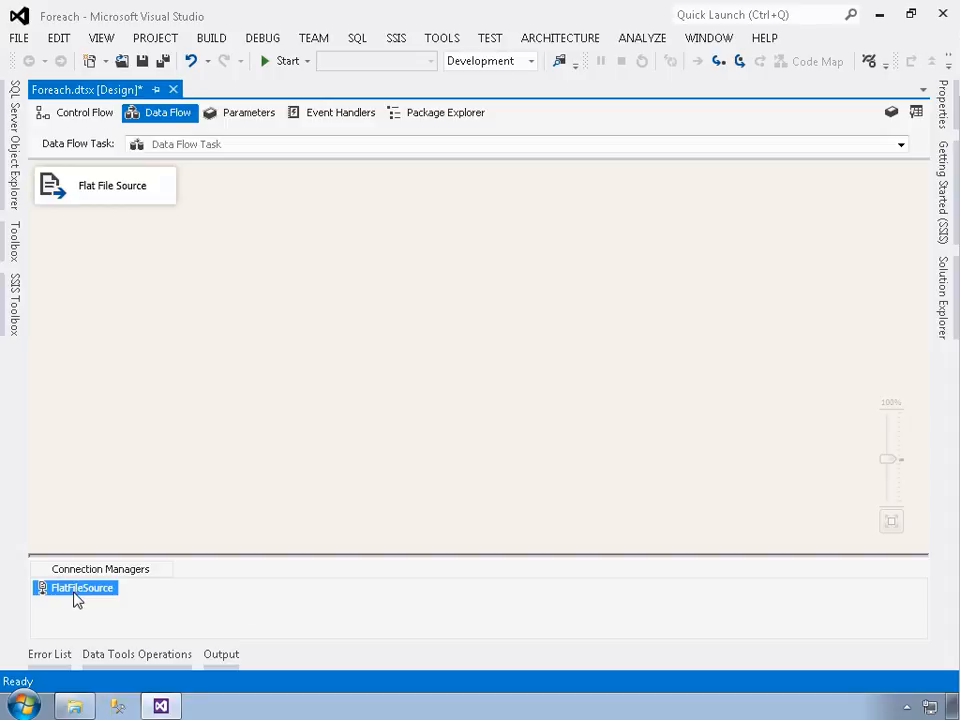
{"action": "left_click", "coordinate": [945, 112]}
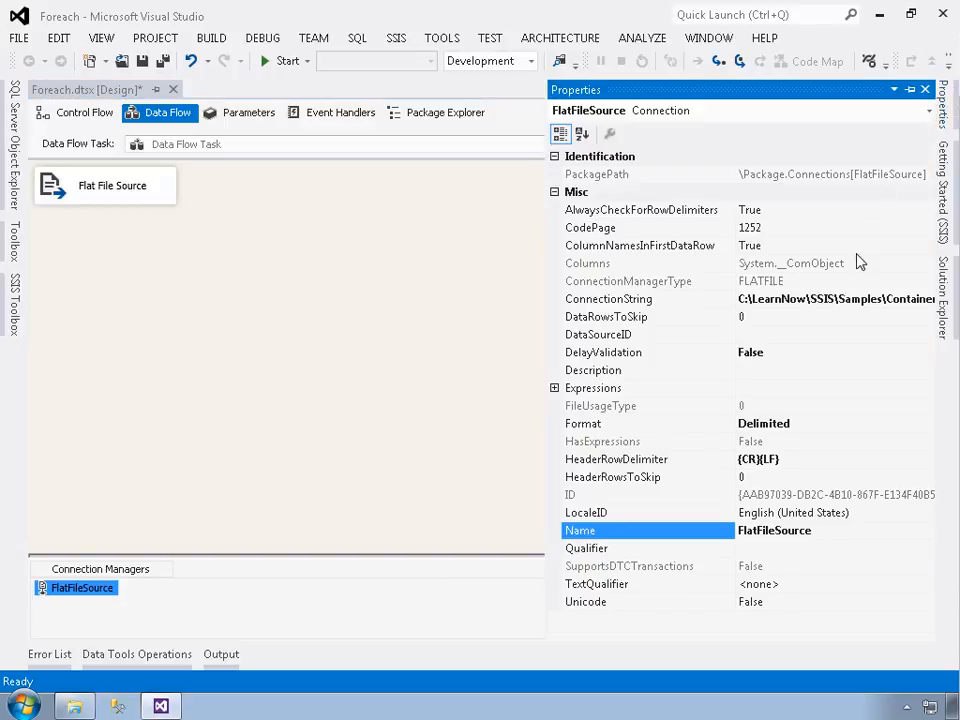
{"action": "left_click", "coordinate": [594, 390]}
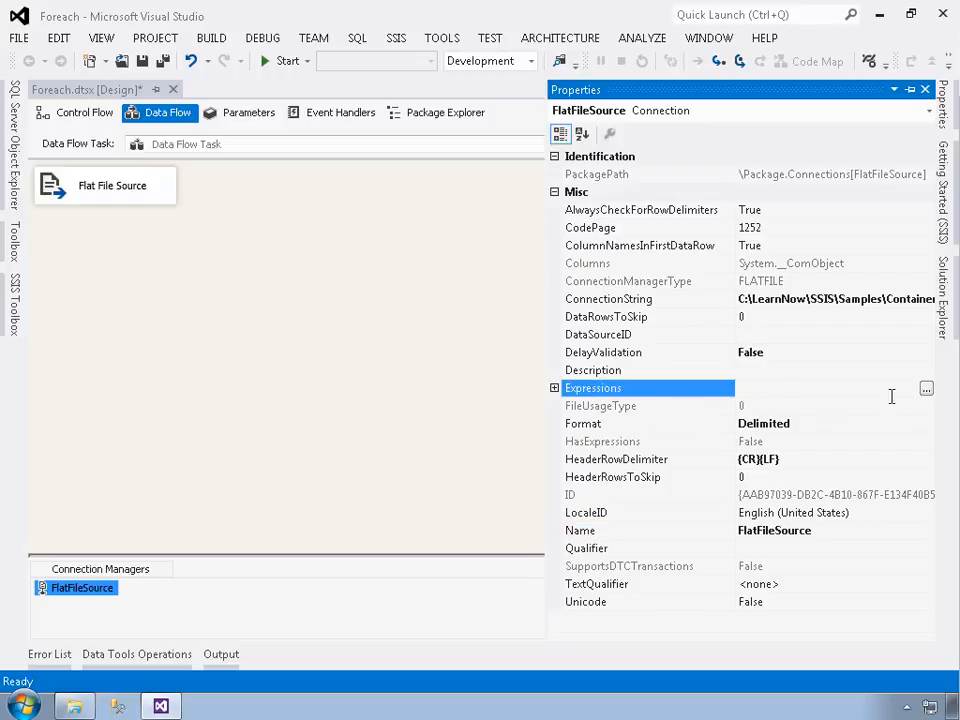
{"action": "left_click", "coordinate": [926, 388]}
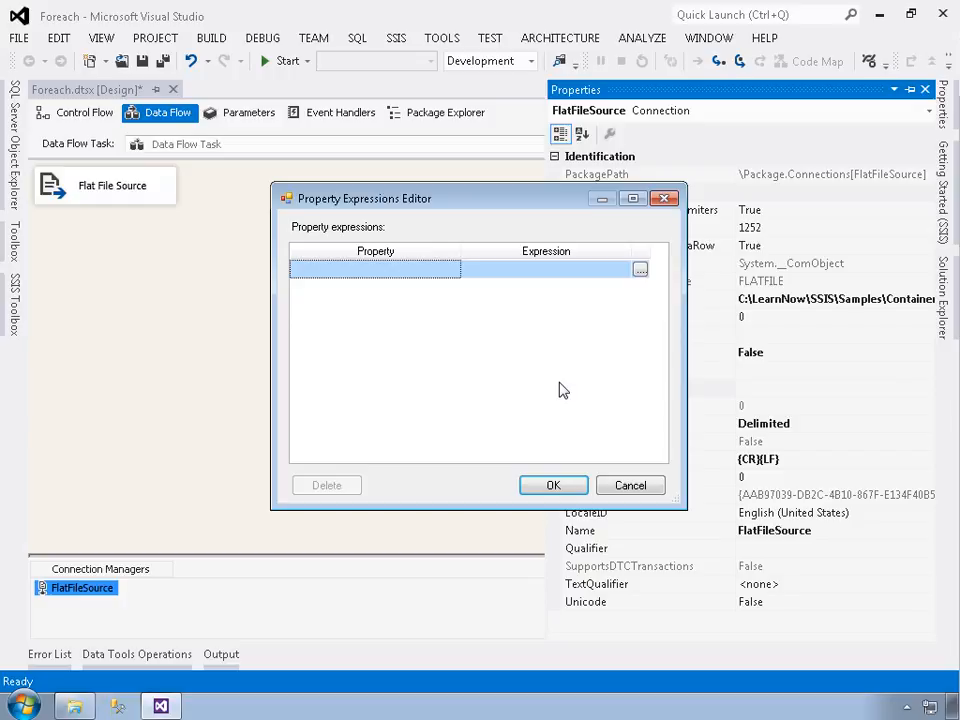
{"action": "left_click", "coordinate": [438, 271]}
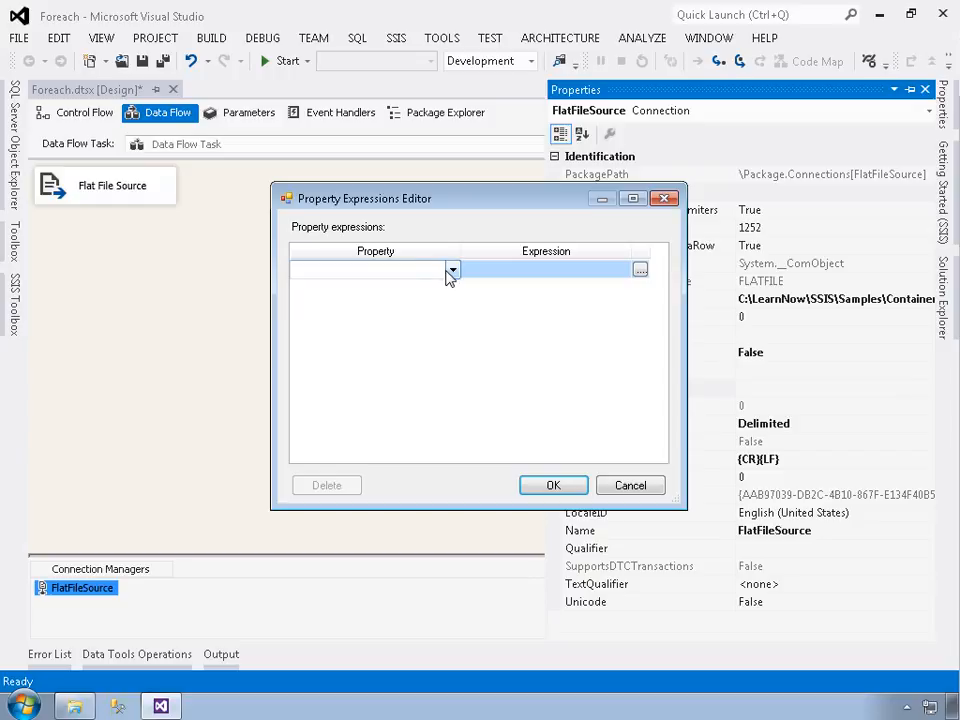
{"action": "left_click", "coordinate": [452, 270]}
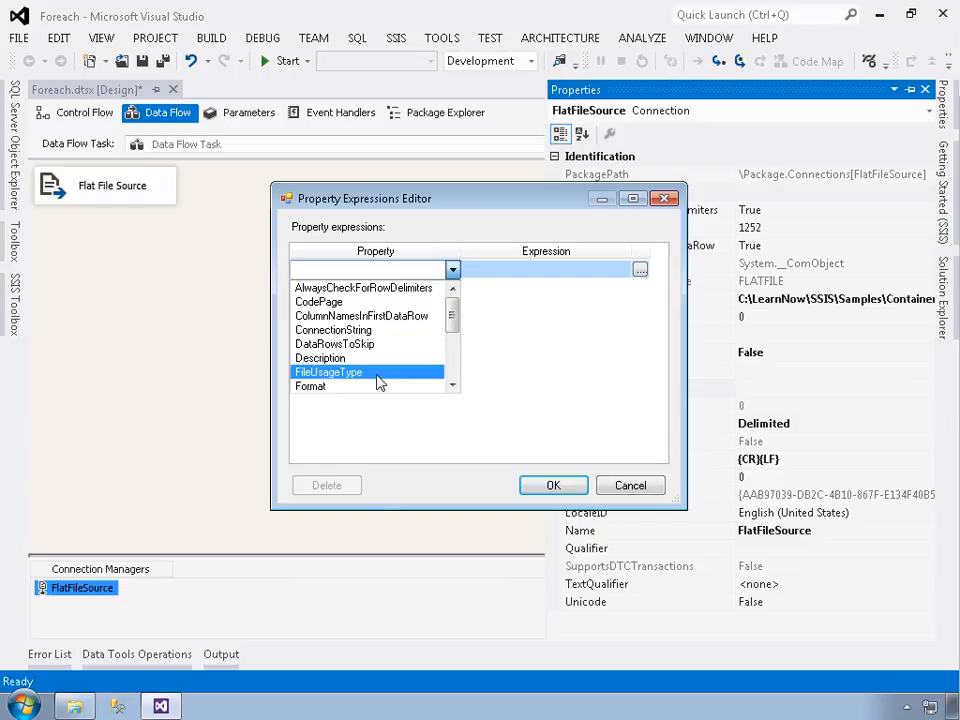
{"action": "left_click", "coordinate": [361, 331]}
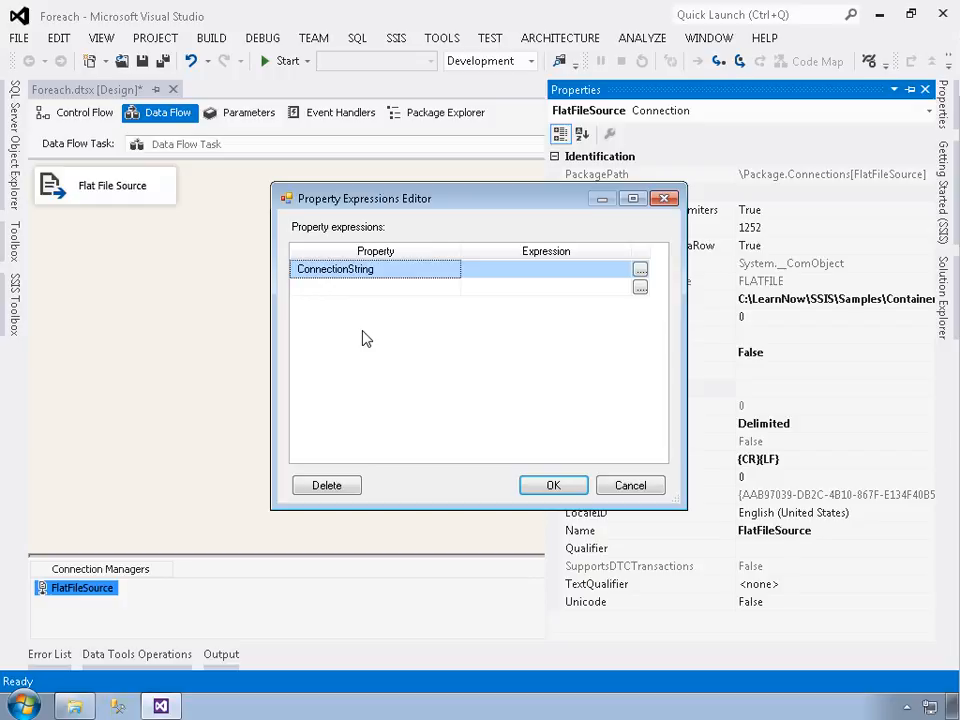
- Build the ConnectionString expression @[User::TxtFile] from the user variable, accept it and check it in the connection manager's expressions
{"action": "left_click", "coordinate": [640, 271]}
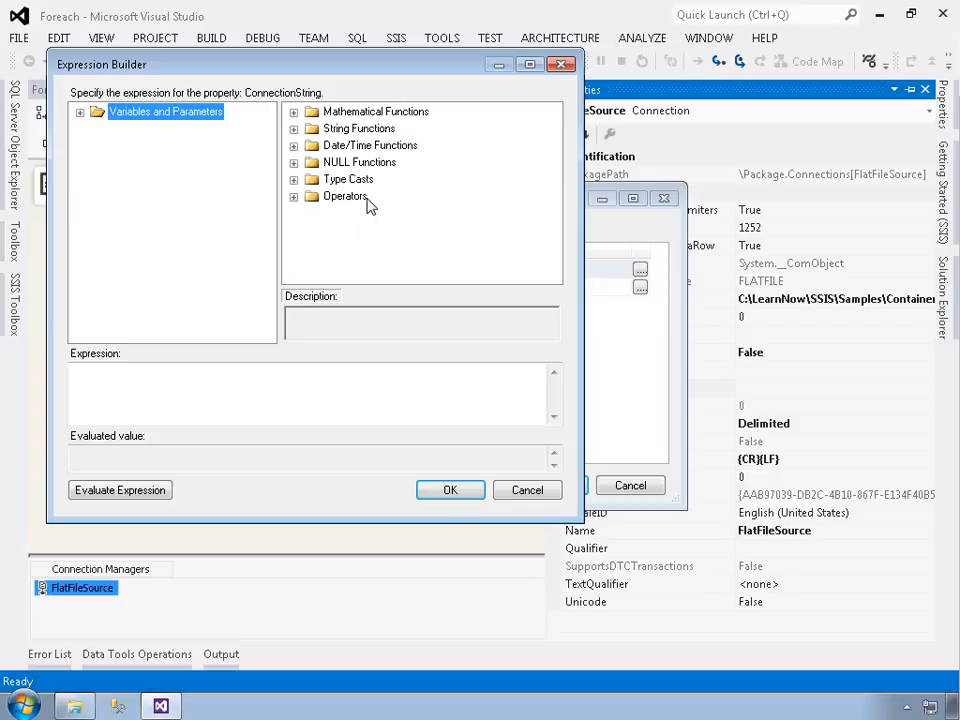
{"action": "left_click", "coordinate": [80, 113]}
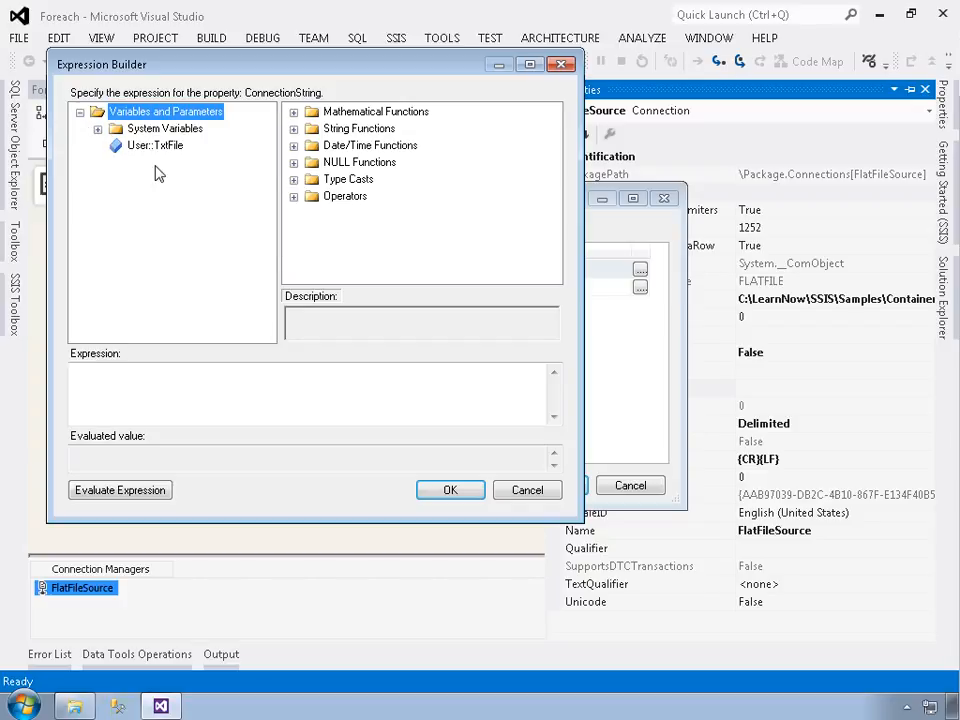
{"action": "left_click", "coordinate": [97, 130]}
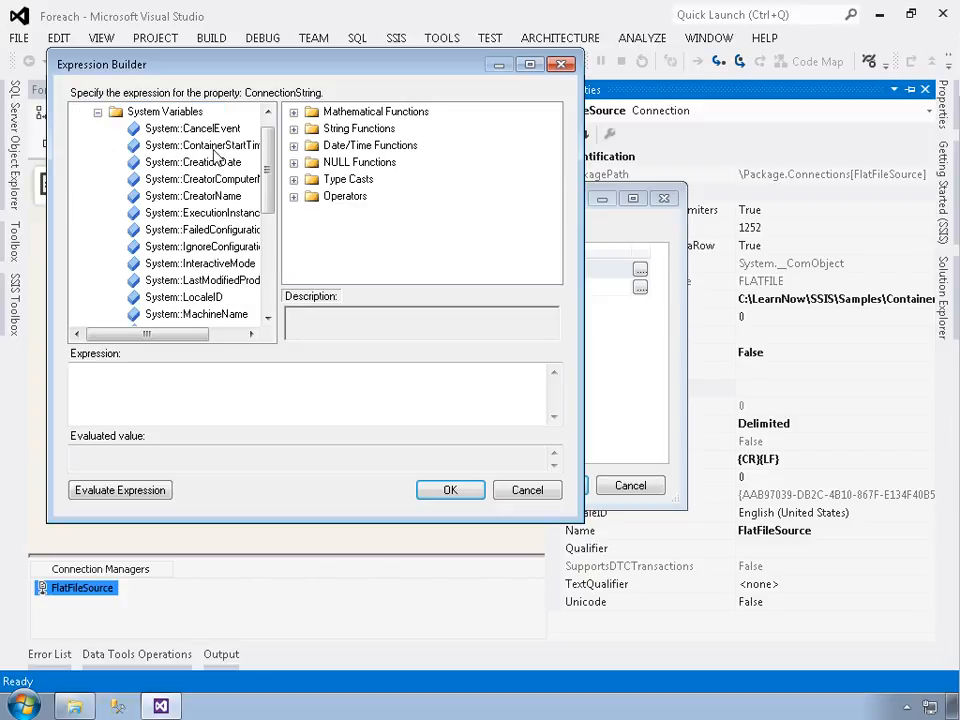
{"action": "left_click_drag", "start_coordinate": [268, 163], "coordinate": [291, 176]}
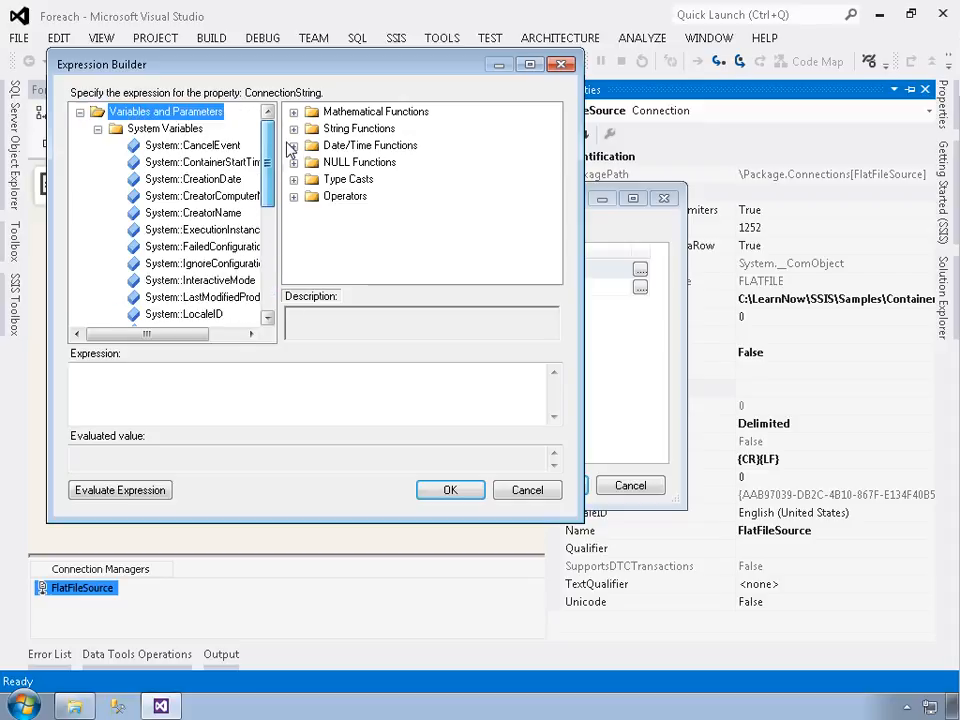
{"action": "left_click", "coordinate": [97, 129]}
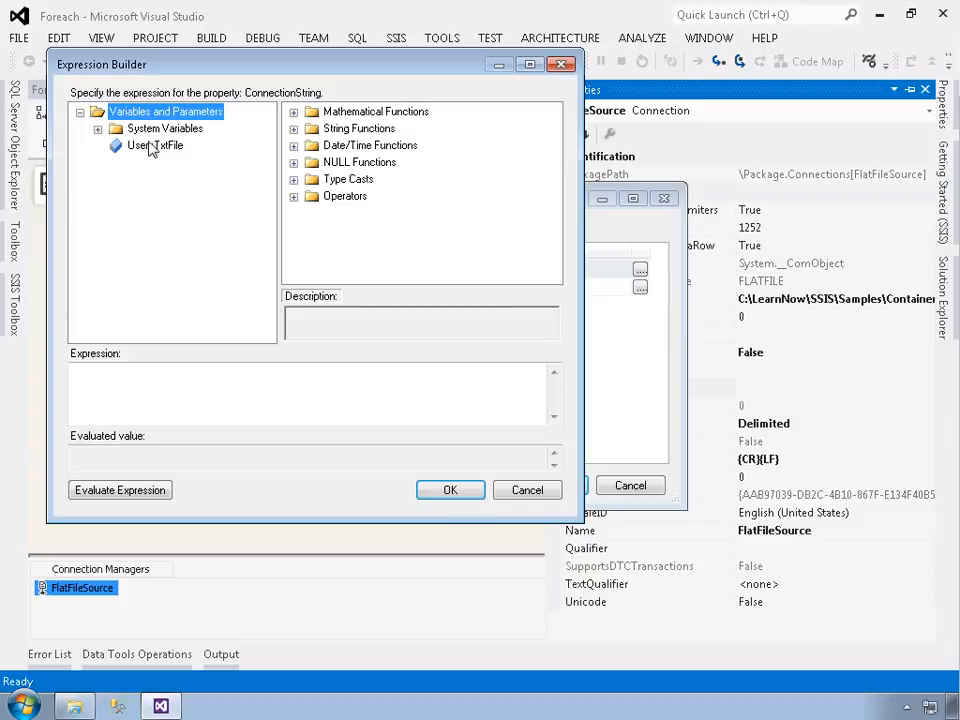
{"action": "left_click", "coordinate": [152, 147]}
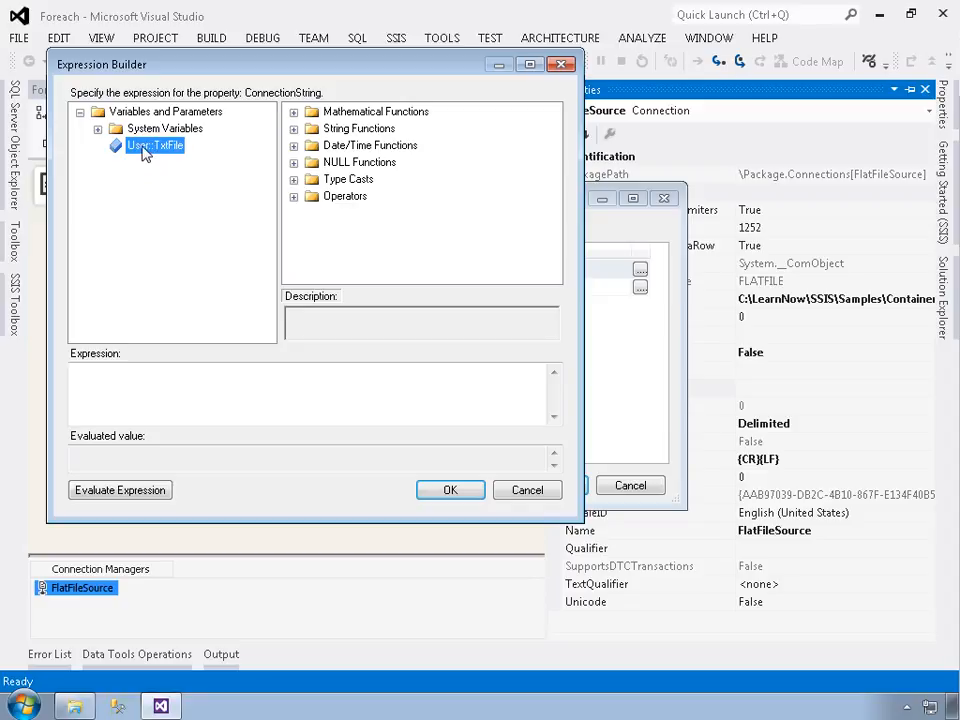
{"action": "left_click_drag", "start_coordinate": [145, 148], "coordinate": [118, 388]}
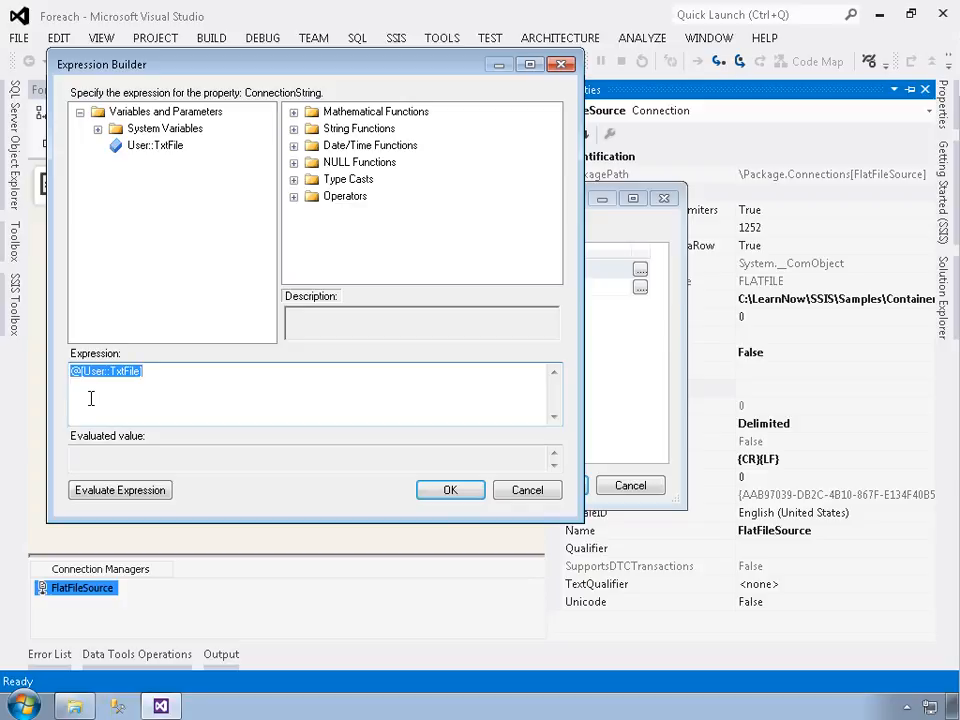
{"action": "left_click", "coordinate": [452, 491]}
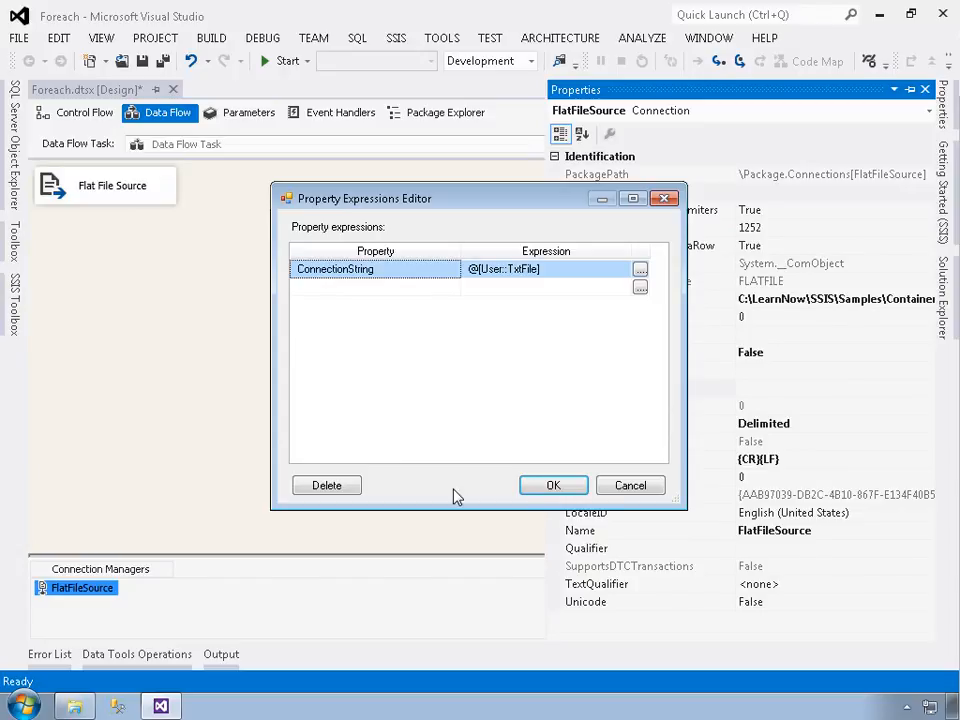
{"action": "left_click", "coordinate": [553, 487]}
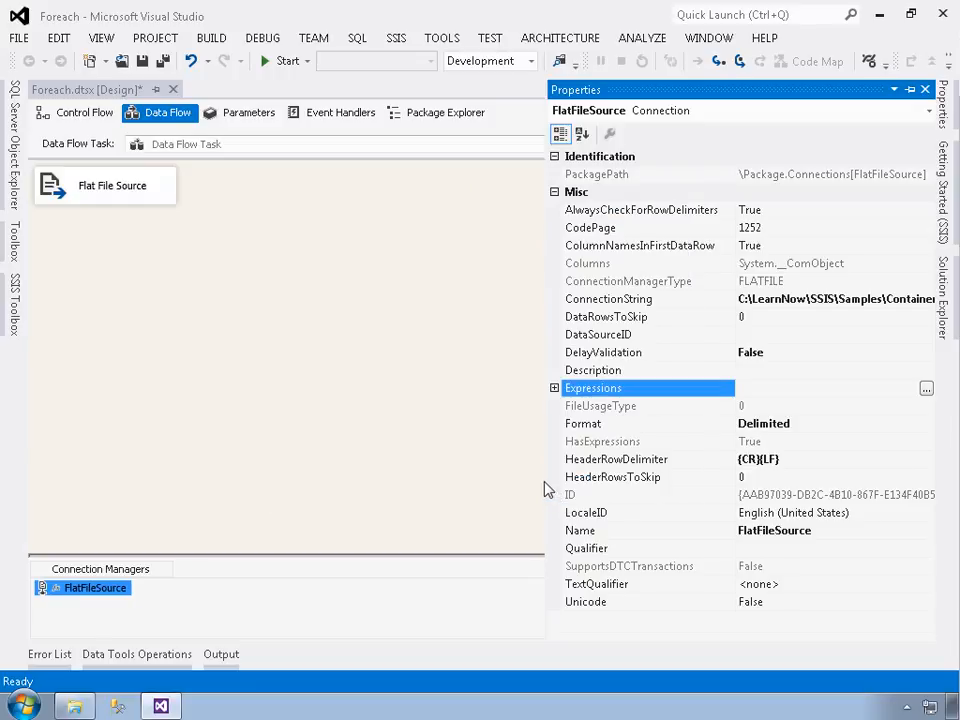
{"action": "left_click", "coordinate": [554, 388]}
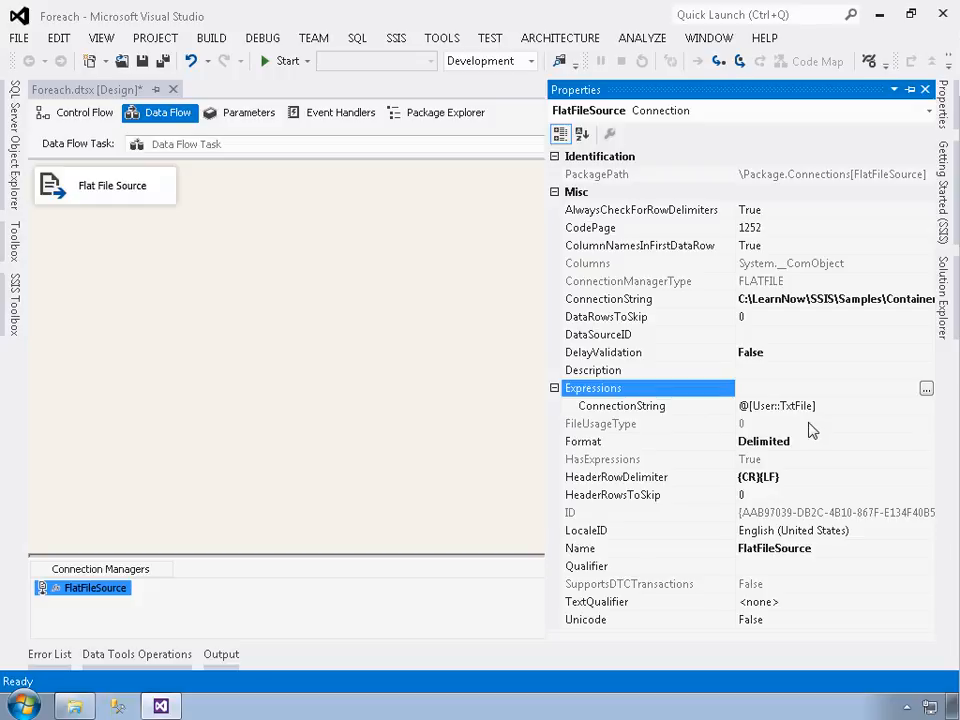
{"action": "left_click", "coordinate": [430, 361]}
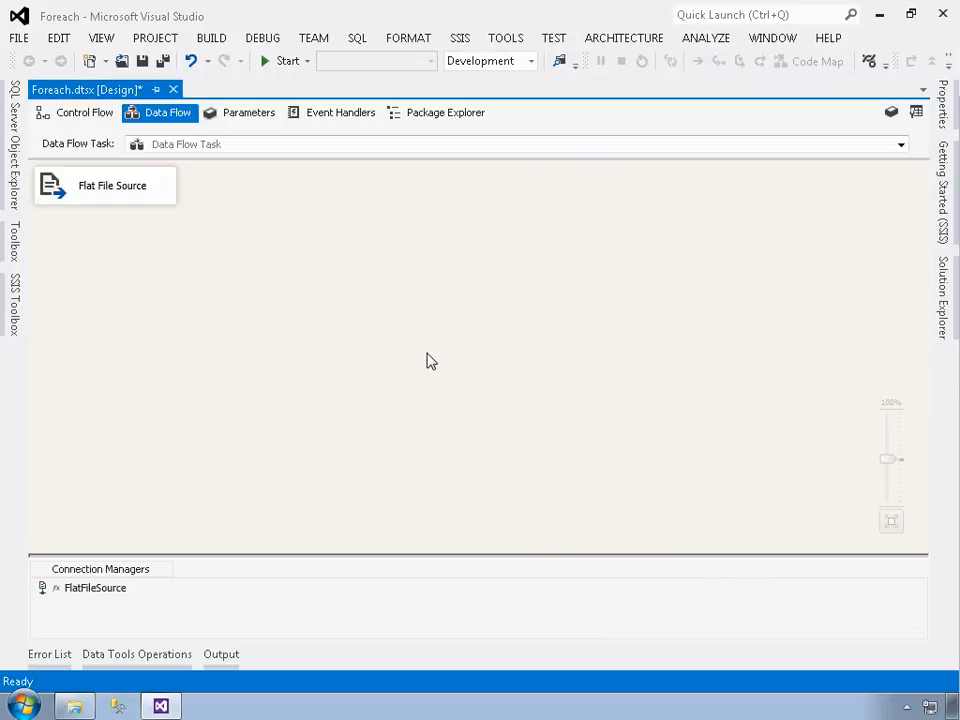
- Add a DataReader Destination to the data flow and place it below the Flat File Source
{"action": "left_click", "coordinate": [15, 313]}
{"action": "scroll", "coordinate": [144, 364], "scroll_direction": "down", "scroll_amount": 3}
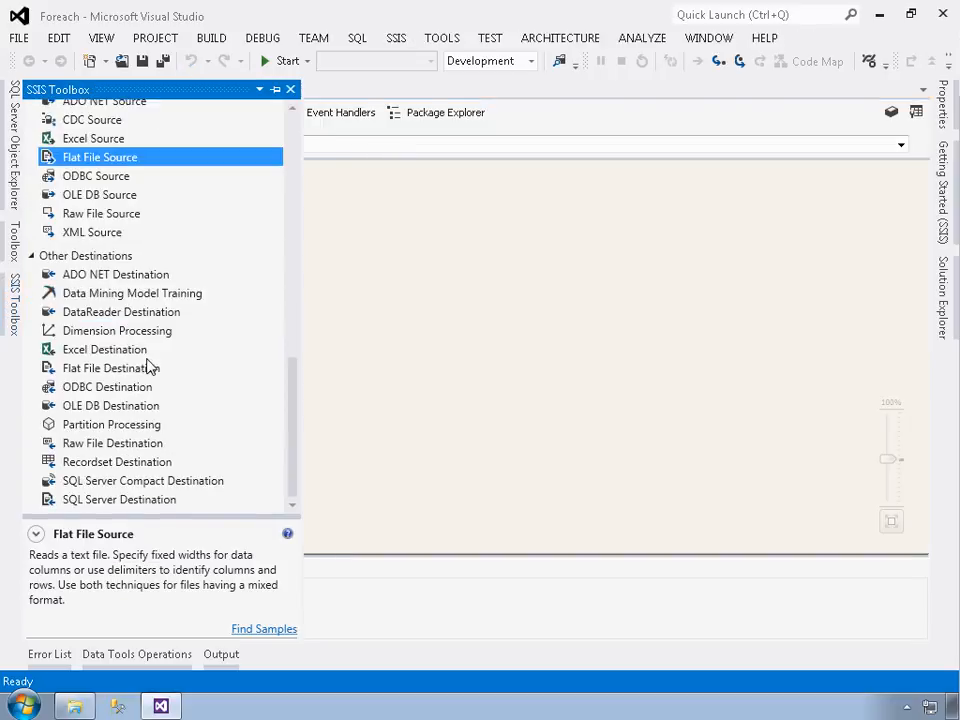
{"action": "left_click", "coordinate": [146, 315]}
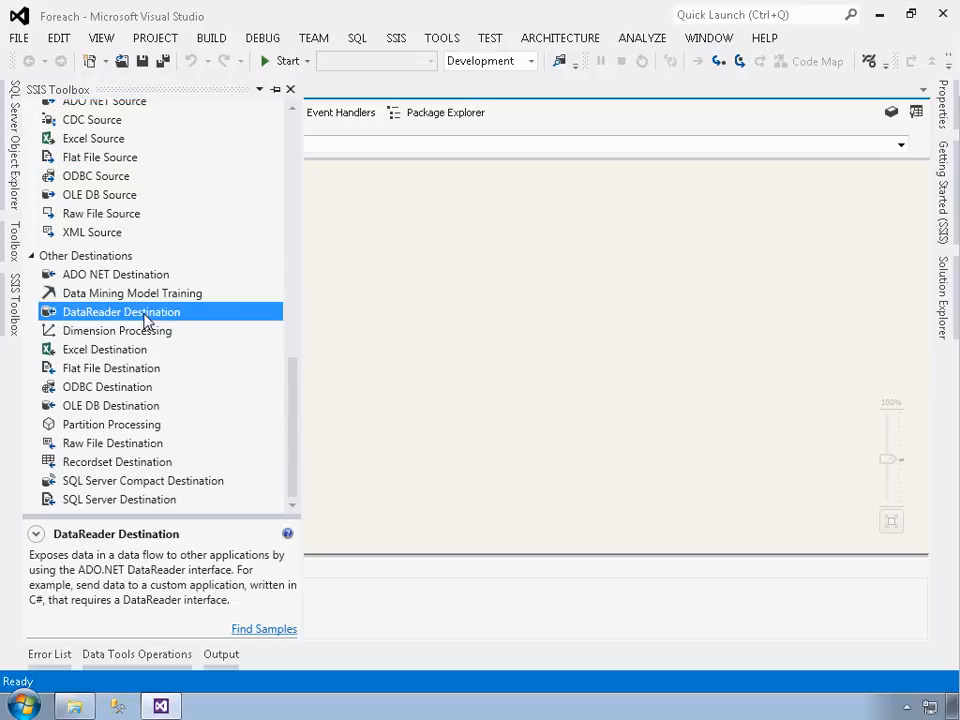
{"action": "double_click", "coordinate": [148, 320]}
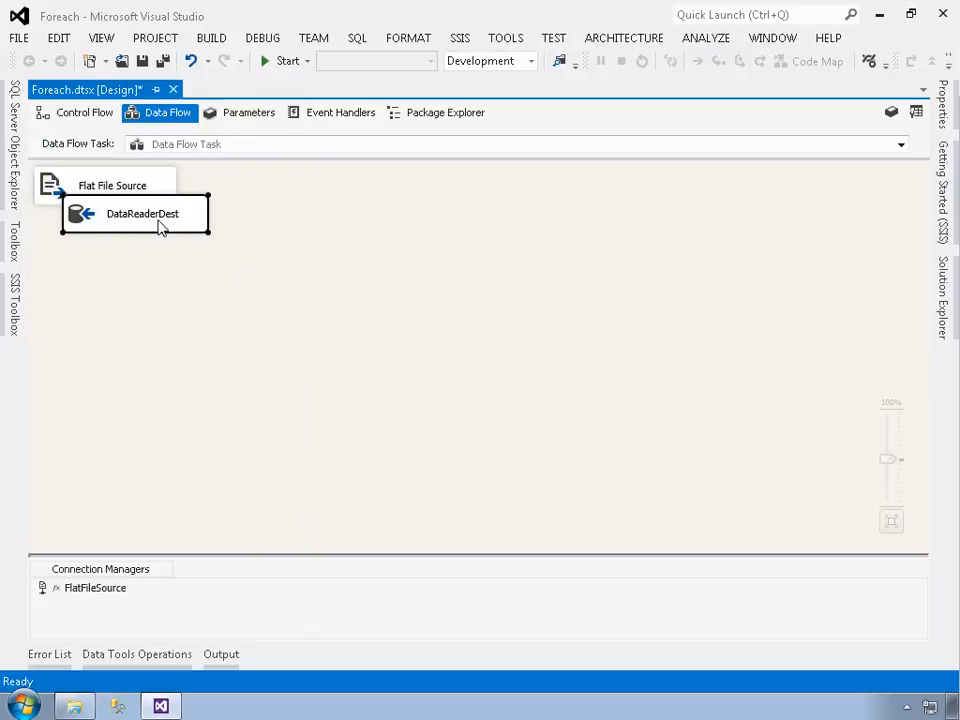
{"action": "left_click_drag", "start_coordinate": [158, 225], "coordinate": [191, 302]}
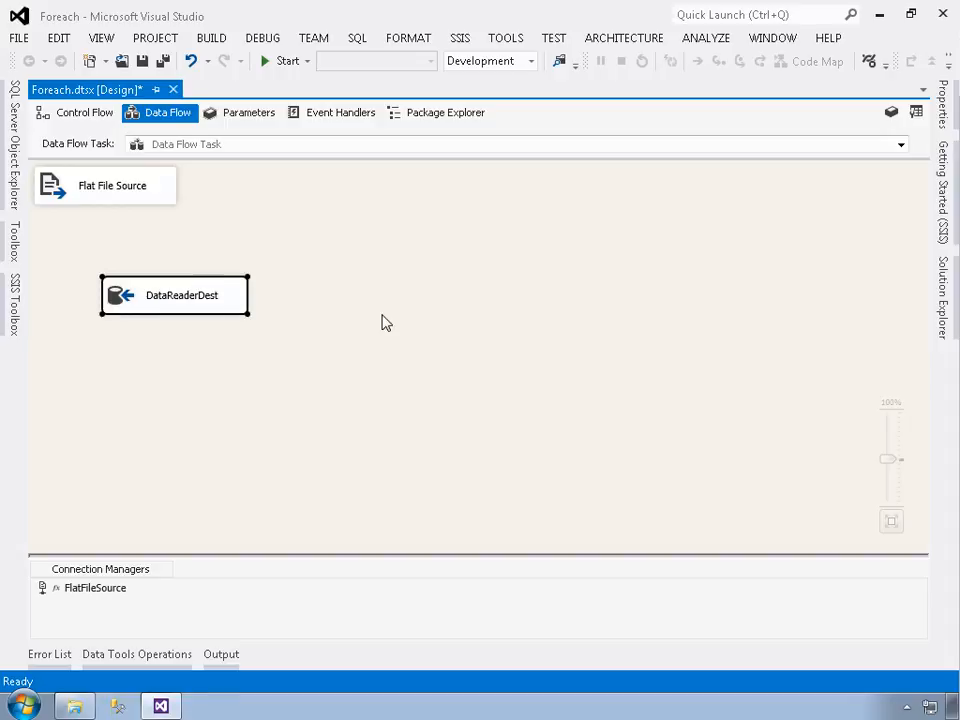
- Connect the Flat File Source's data output to the DataReader Destination
{"action": "left_click", "coordinate": [86, 192]}
{"action": "left_click", "coordinate": [88, 192]}
{"action": "left_click_drag", "start_coordinate": [115, 230], "coordinate": [158, 301]}
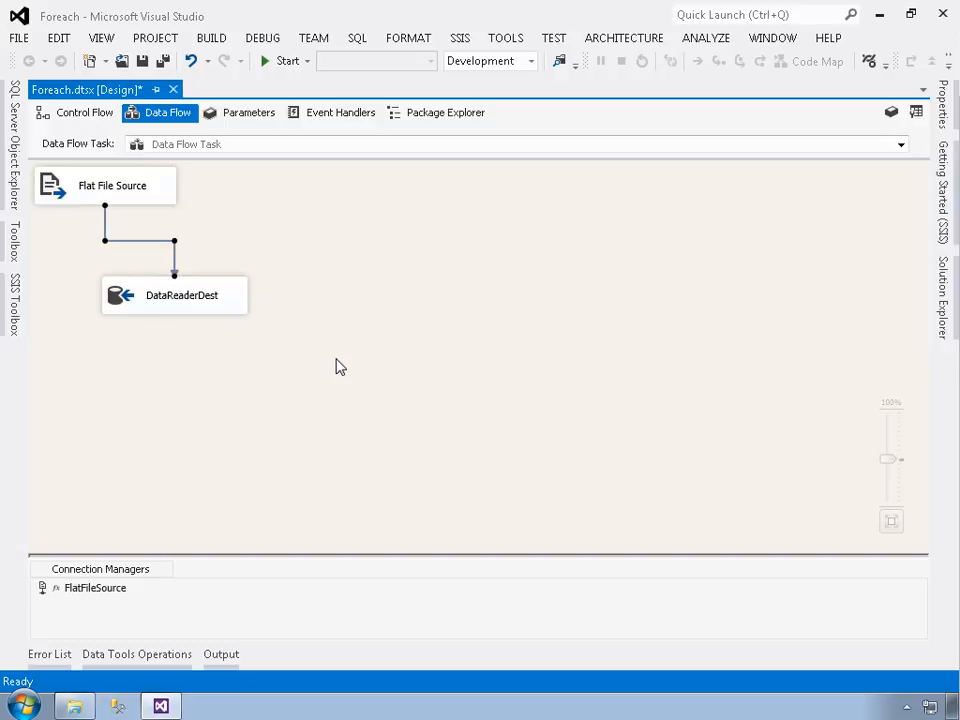
- Set the DataReader Destination's ReadTimeout to 0 and accept the component's properties
{"action": "double_click", "coordinate": [176, 306]}
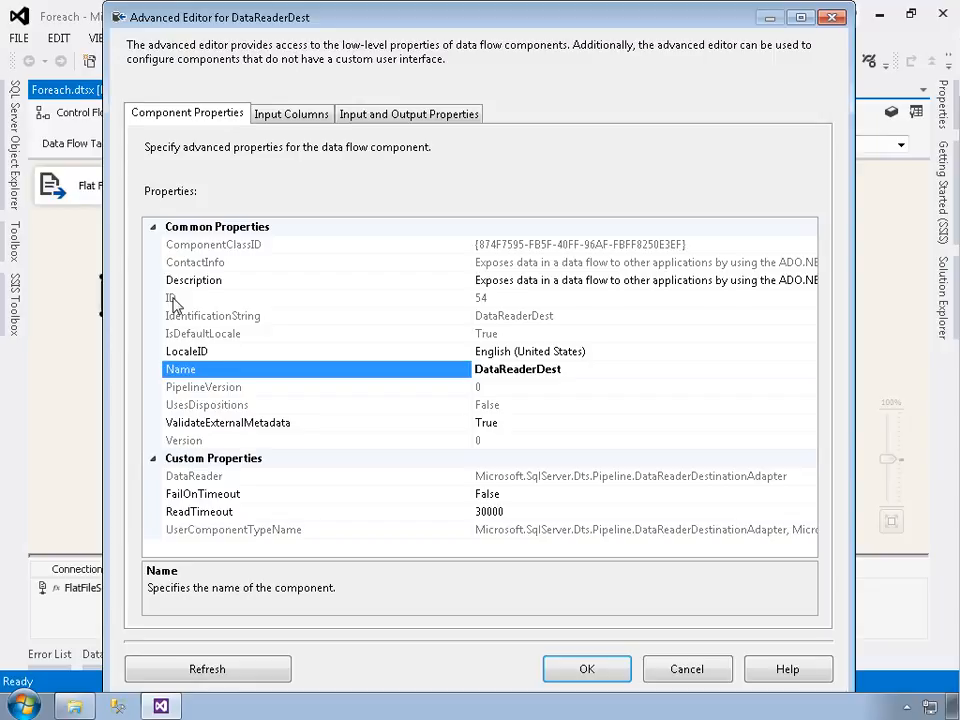
{"action": "left_click", "coordinate": [224, 514]}
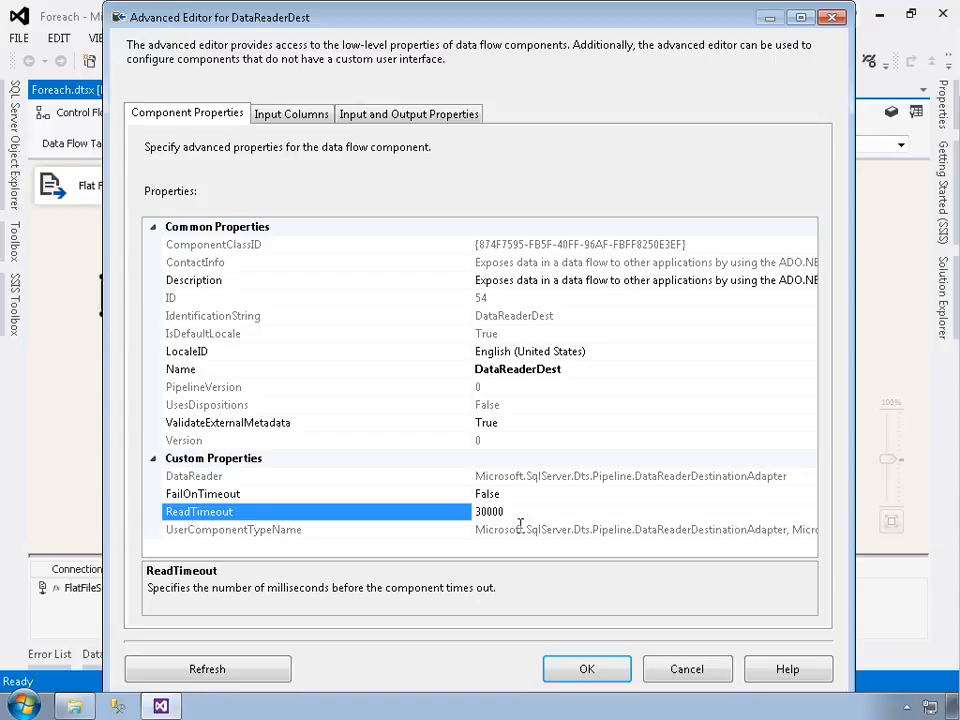
{"action": "left_click_drag", "start_coordinate": [506, 512], "coordinate": [454, 514]}
{"action": "type", "text": "0"}
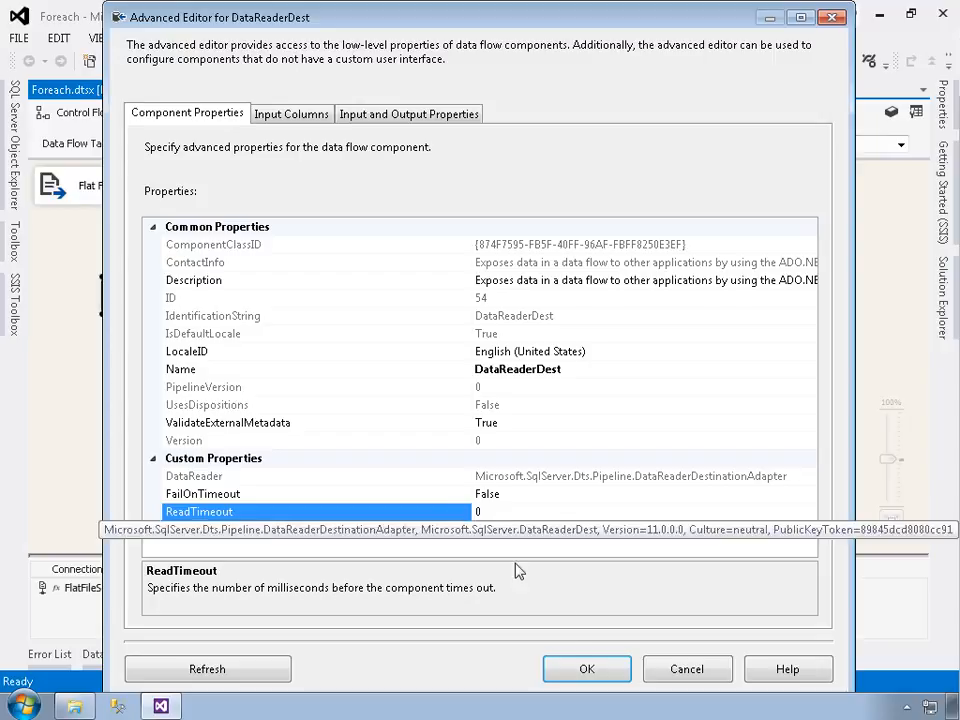
{"action": "left_click", "coordinate": [584, 669]}
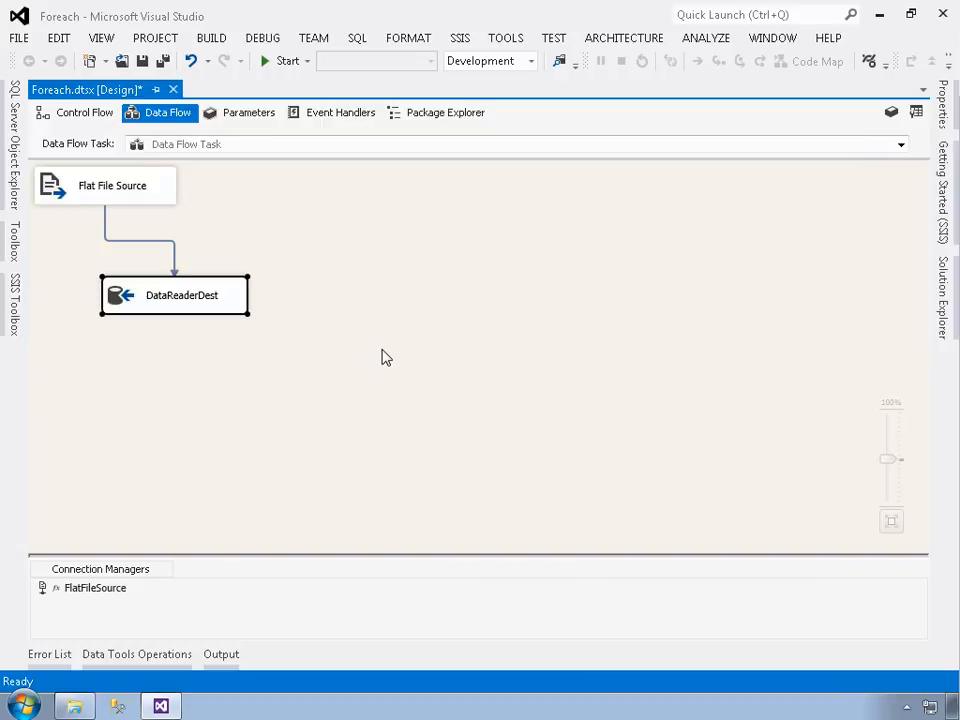
- Enable a data viewer on the path from Flat File Source to DataReaderDest, keeping all columns displayed, and accept the path settings
{"action": "left_click", "coordinate": [136, 243]}
{"action": "left_click", "coordinate": [138, 243]}
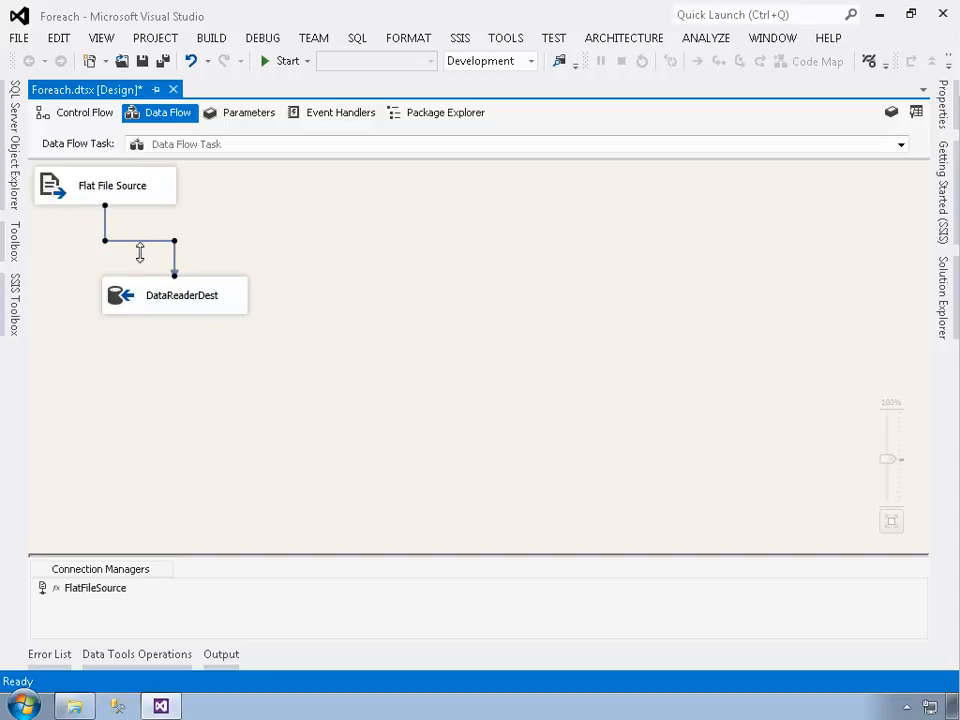
{"action": "double_click", "coordinate": [140, 250]}
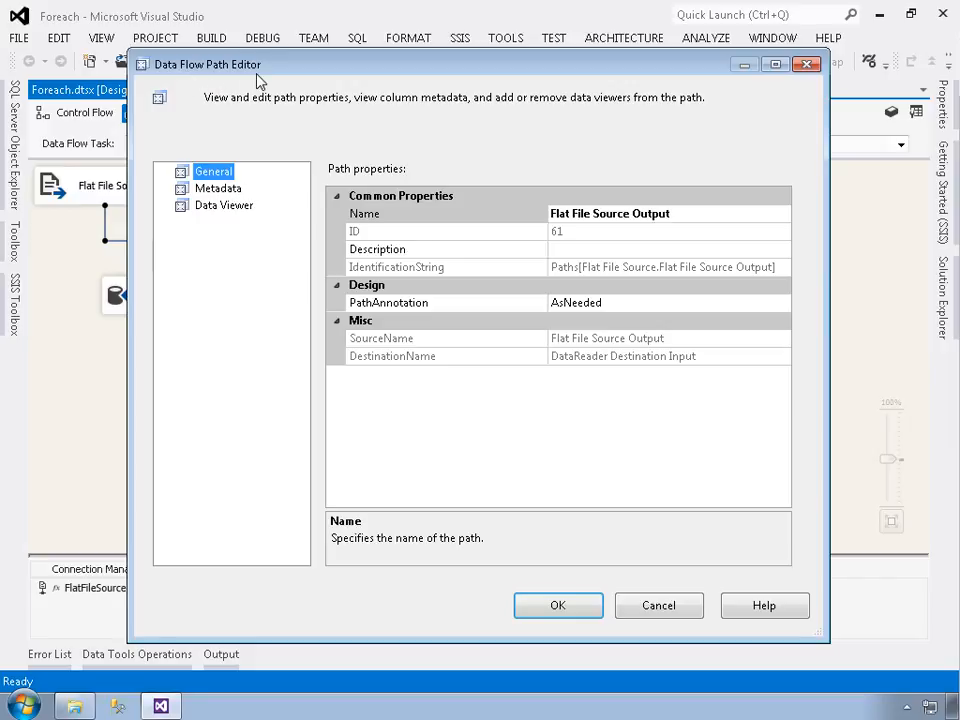
{"action": "left_click", "coordinate": [225, 209]}
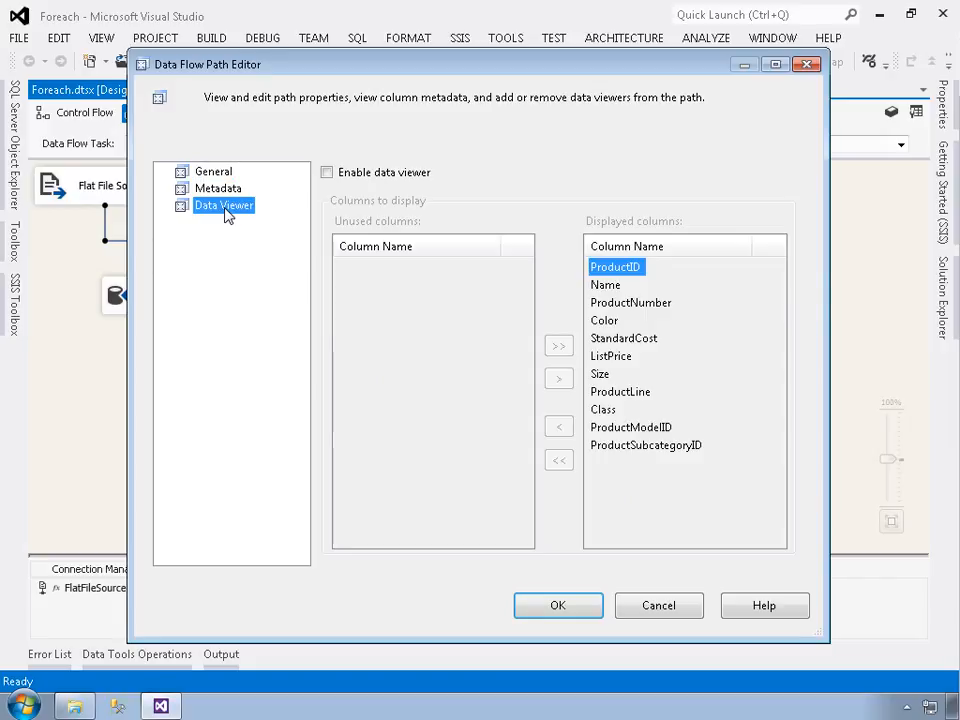
{"action": "left_click", "coordinate": [327, 174]}
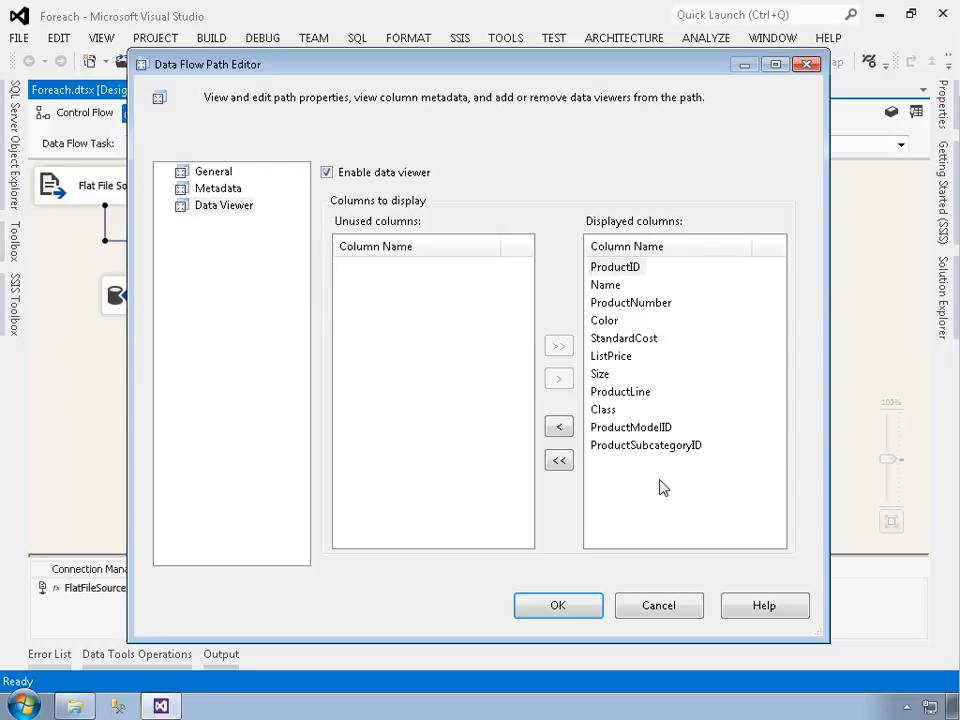
{"action": "left_click_drag", "start_coordinate": [463, 70], "coordinate": [539, 78]}
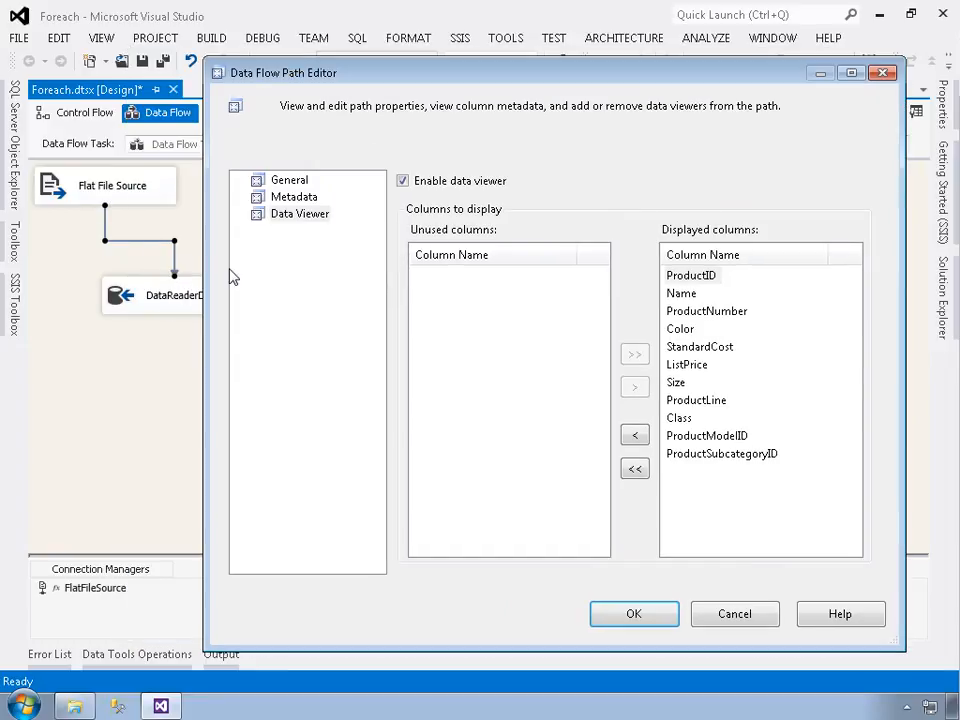
{"action": "left_click", "coordinate": [680, 382]}
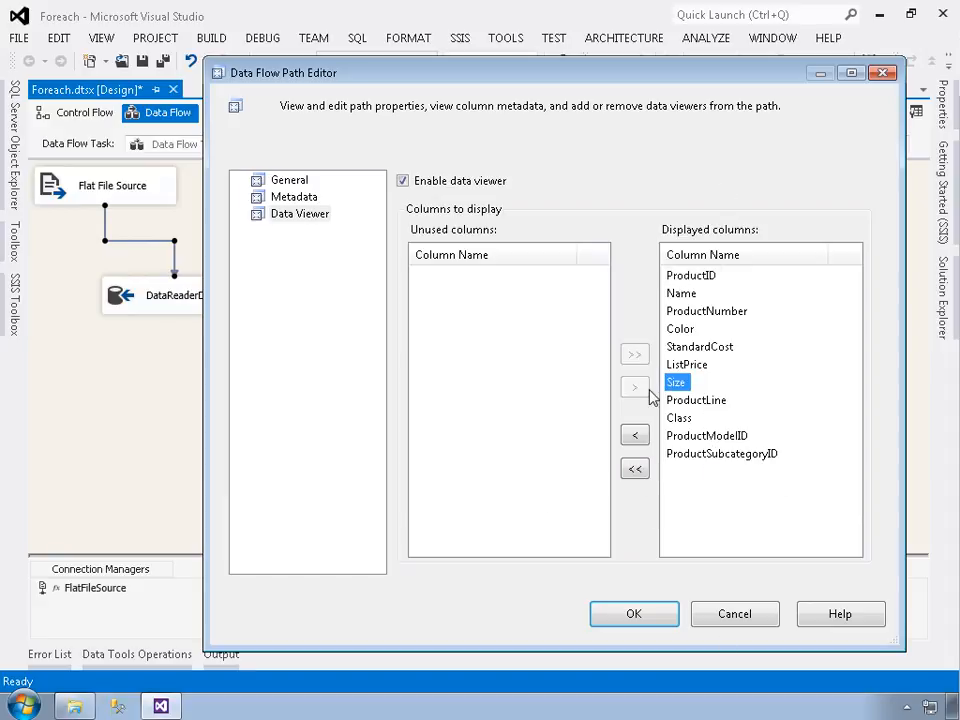
{"action": "left_click", "coordinate": [766, 508]}
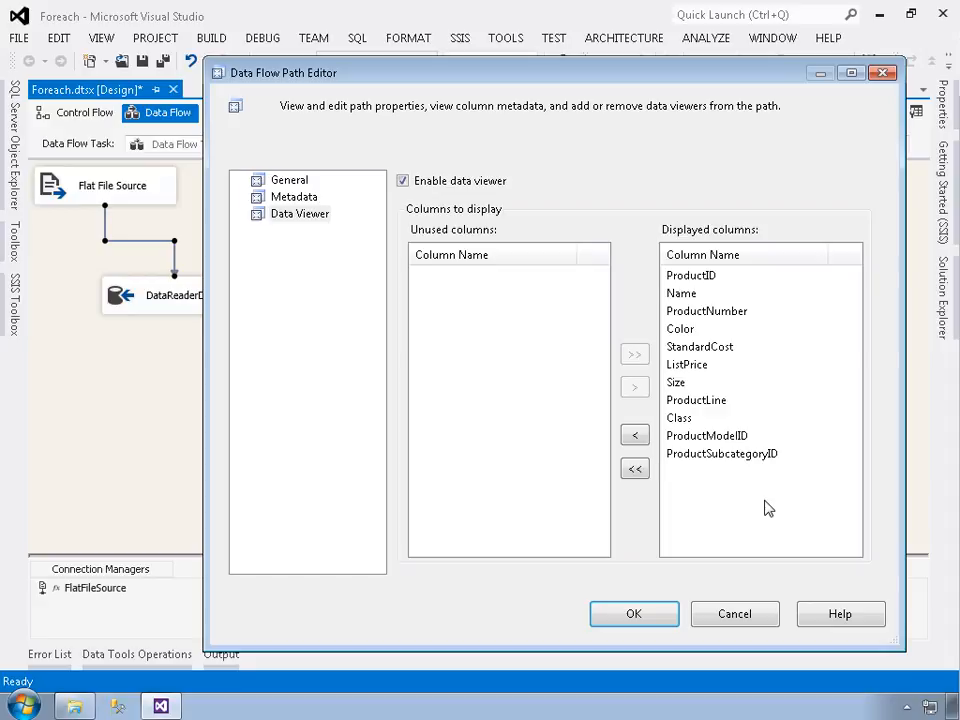
{"action": "left_click", "coordinate": [653, 620]}
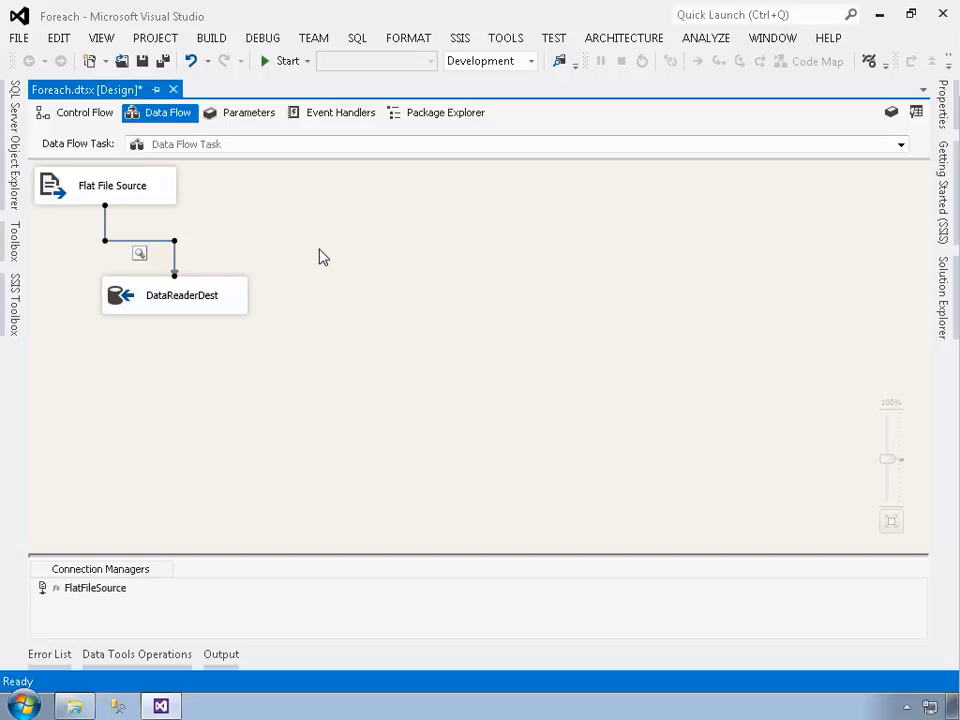
- Save the package, start debugging it and move the data viewer window clear of the data flow components
{"action": "left_click", "coordinate": [142, 62]}
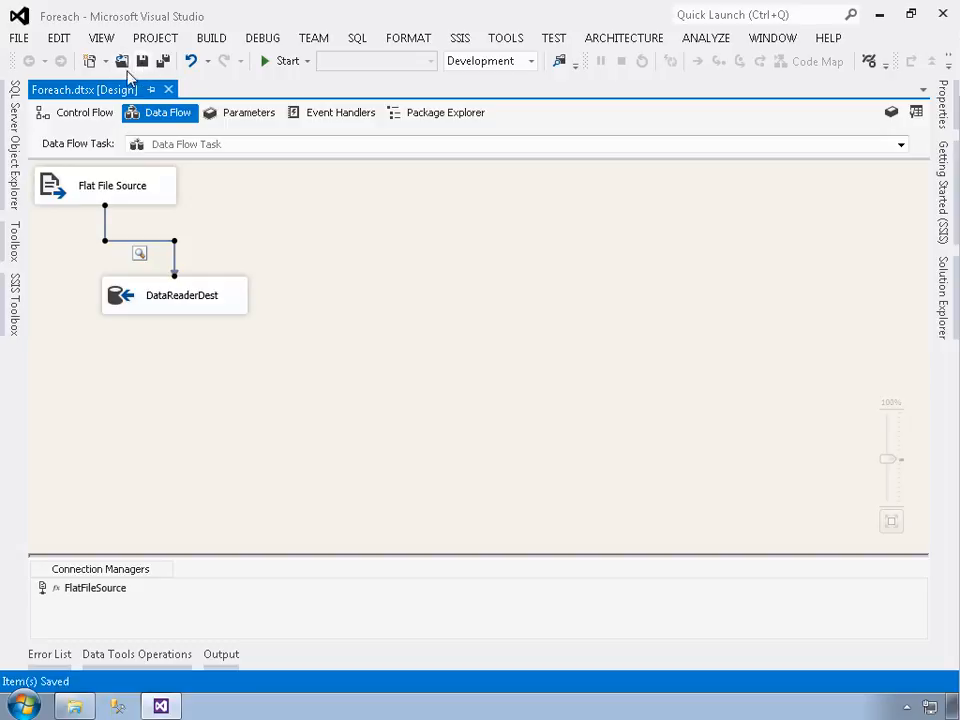
{"action": "left_click", "coordinate": [276, 62]}
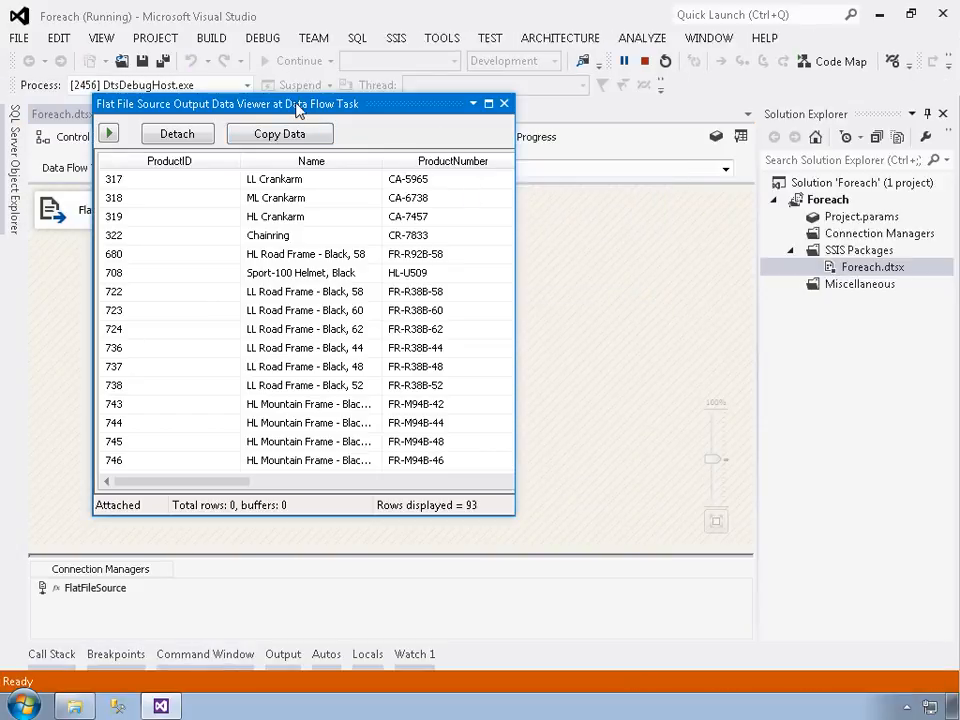
{"action": "left_click_drag", "start_coordinate": [300, 104], "coordinate": [549, 140]}
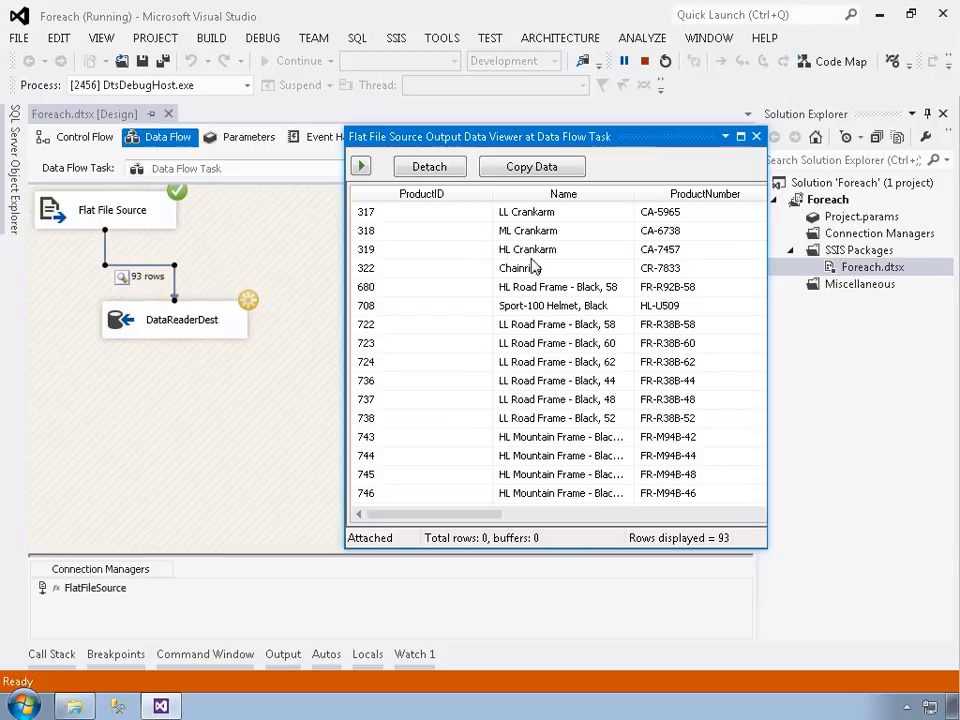
- Examine the first file's rows and columns in the data viewer and copy the displayed data to the clipboard
{"action": "scroll", "coordinate": [540, 270], "scroll_direction": "down", "scroll_amount": 3}
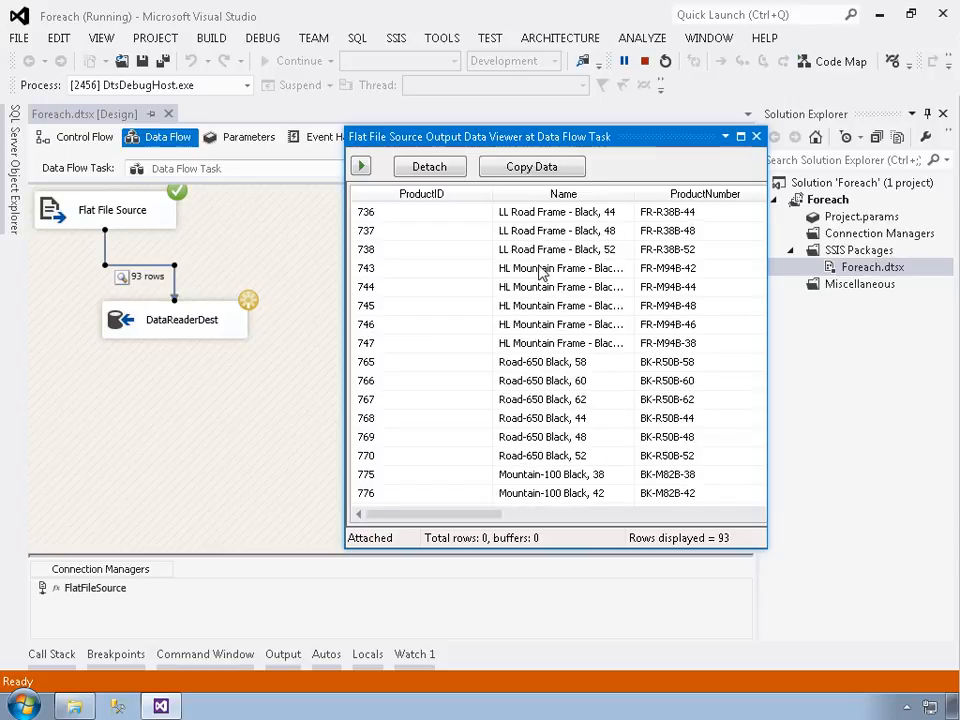
{"action": "scroll", "coordinate": [540, 272], "scroll_direction": "down", "scroll_amount": 9}
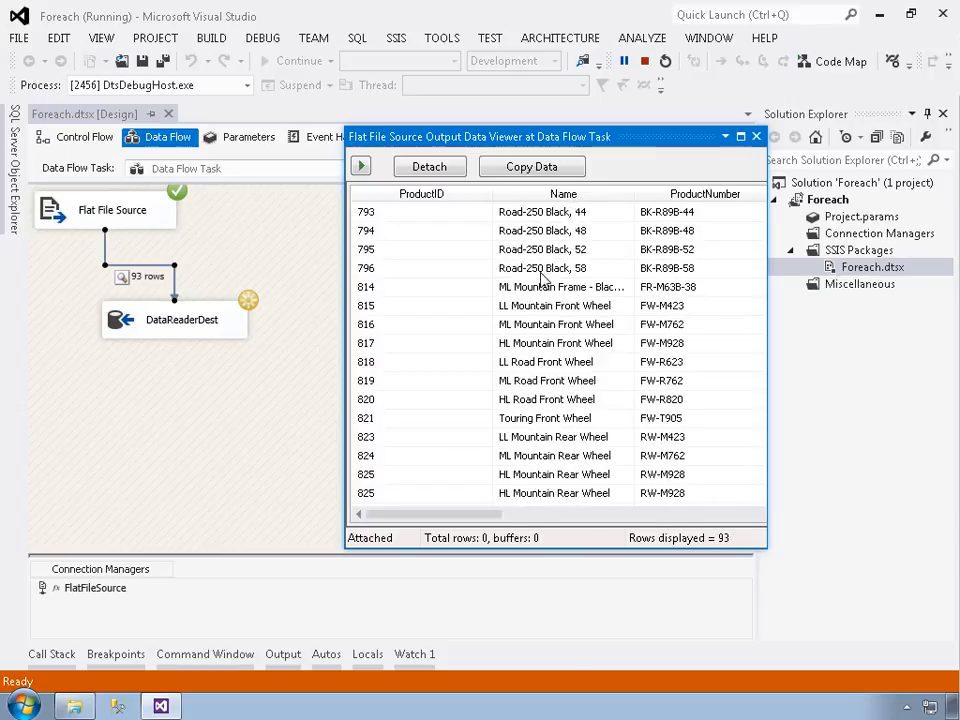
{"action": "scroll", "coordinate": [541, 280], "scroll_direction": "down", "scroll_amount": 1}
{"action": "left_click_drag", "start_coordinate": [482, 514], "coordinate": [560, 520]}
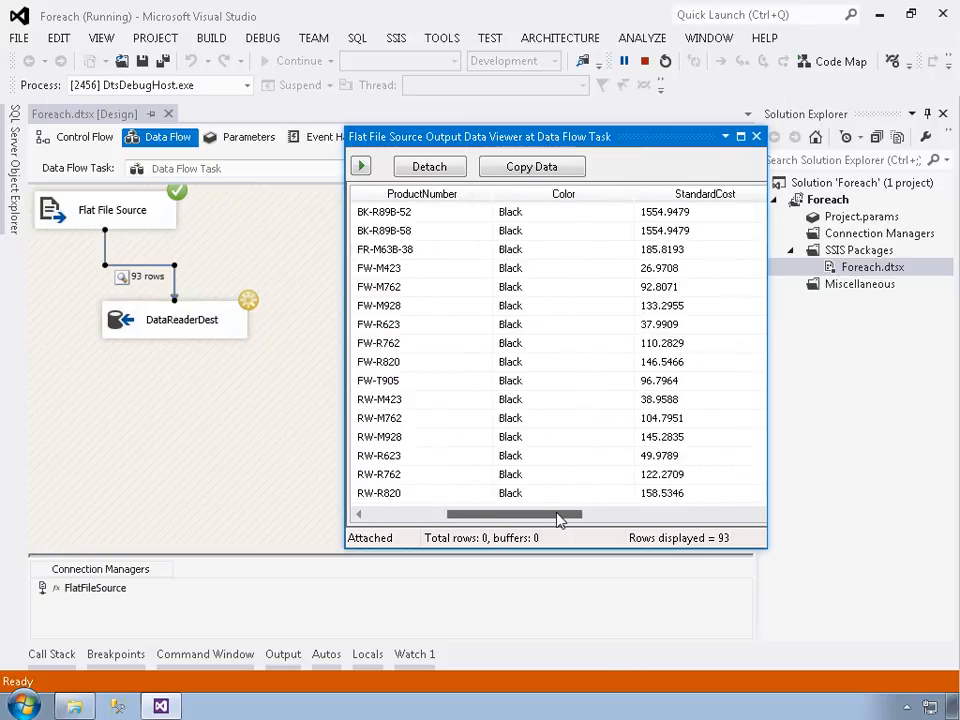
{"action": "scroll", "coordinate": [574, 375], "scroll_direction": "down", "scroll_amount": 11}
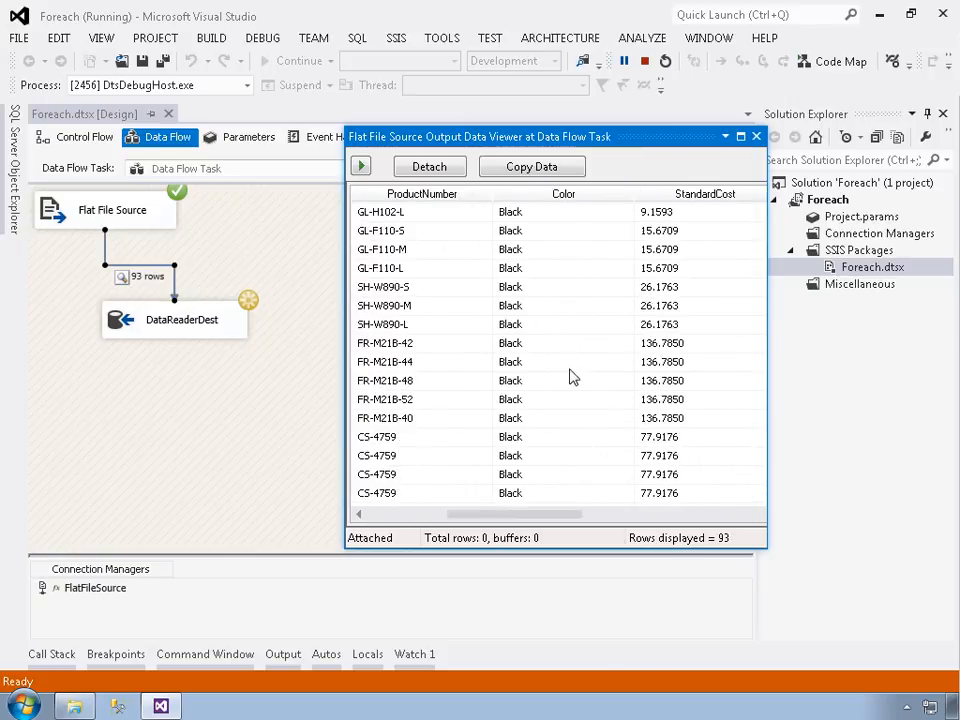
{"action": "scroll", "coordinate": [570, 376], "scroll_direction": "down", "scroll_amount": 3}
{"action": "scroll", "coordinate": [568, 375], "scroll_direction": "up", "scroll_amount": 15}
{"action": "scroll", "coordinate": [563, 373], "scroll_direction": "up", "scroll_amount": 2}
{"action": "scroll", "coordinate": [561, 371], "scroll_direction": "down", "scroll_amount": 8}
{"action": "left_click", "coordinate": [413, 515]}
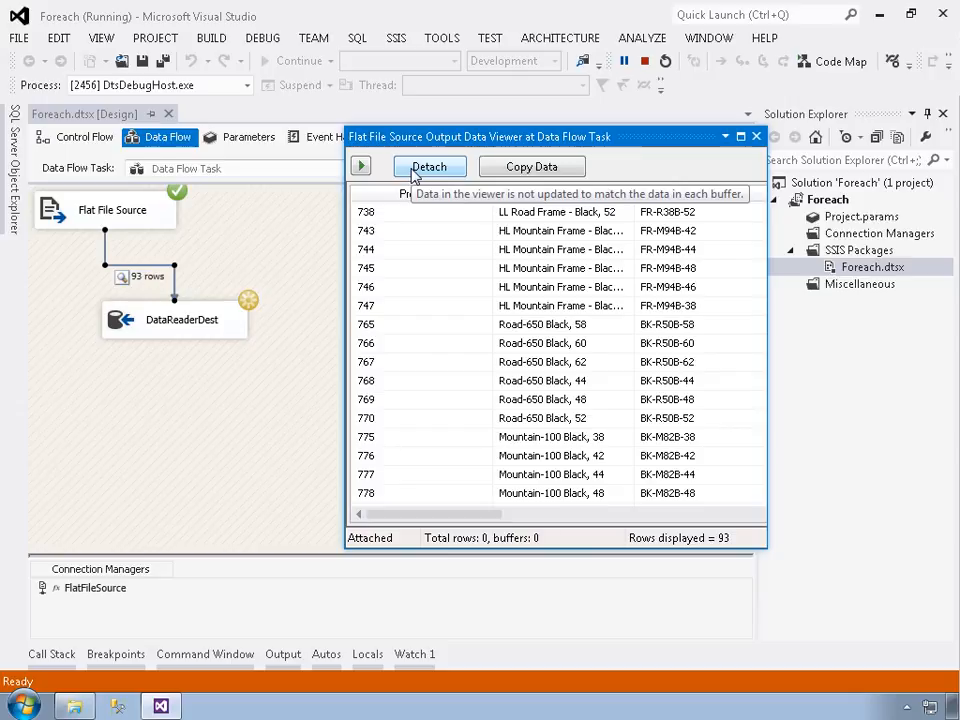
{"action": "left_click", "coordinate": [540, 175]}
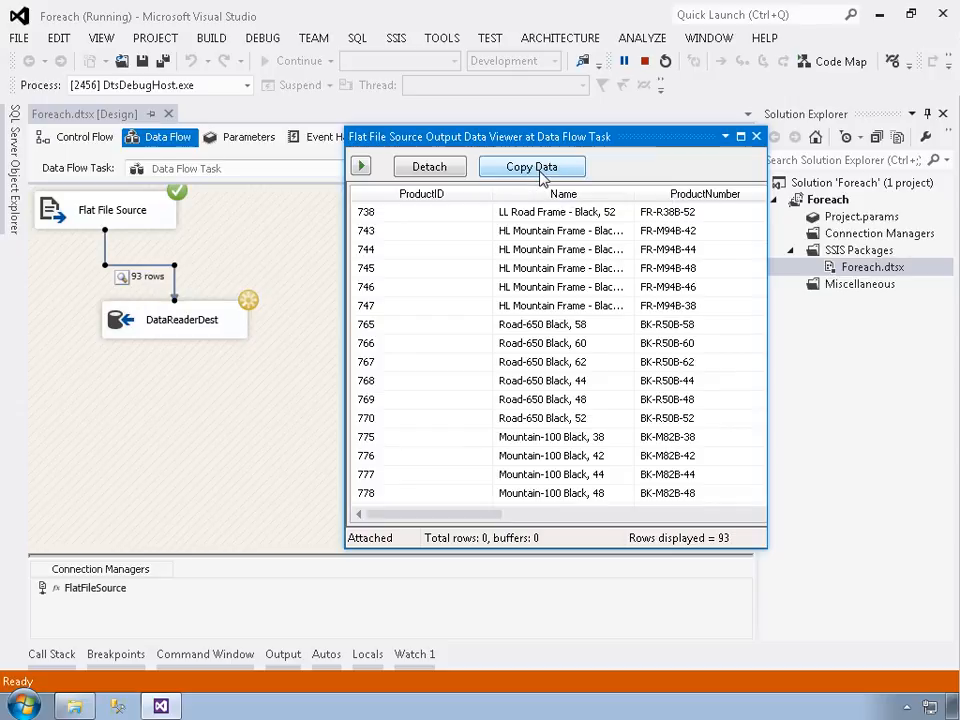
- Advance the data viewer through the remaining files' buffers until the package finishes, checking the rows, and close the viewer
{"action": "left_click", "coordinate": [362, 168]}
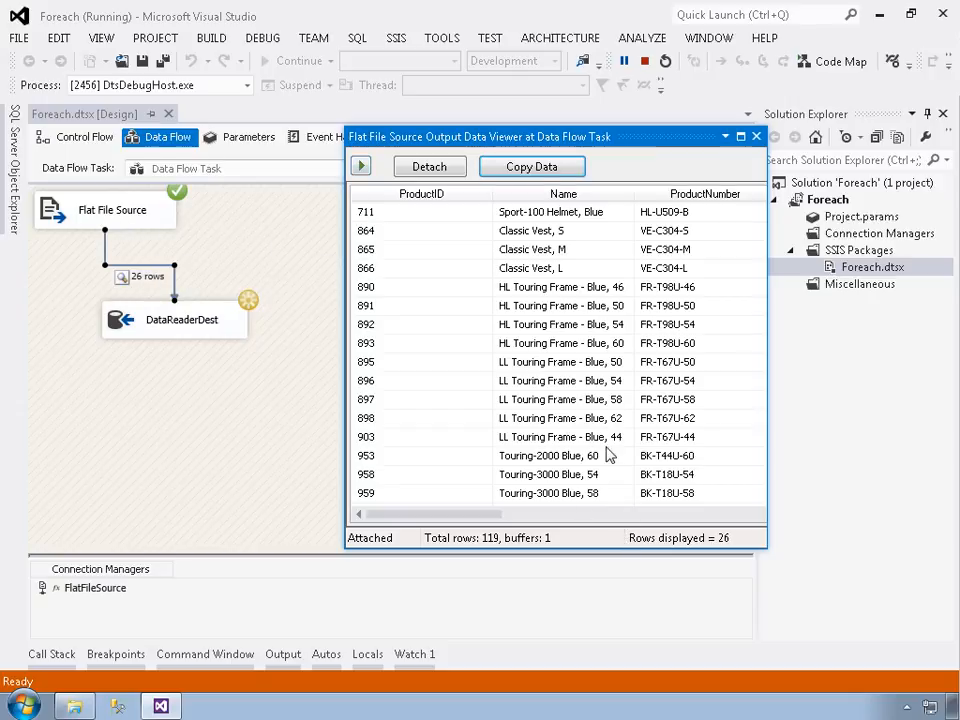
{"action": "scroll", "coordinate": [560, 345], "scroll_direction": "down", "scroll_amount": 4}
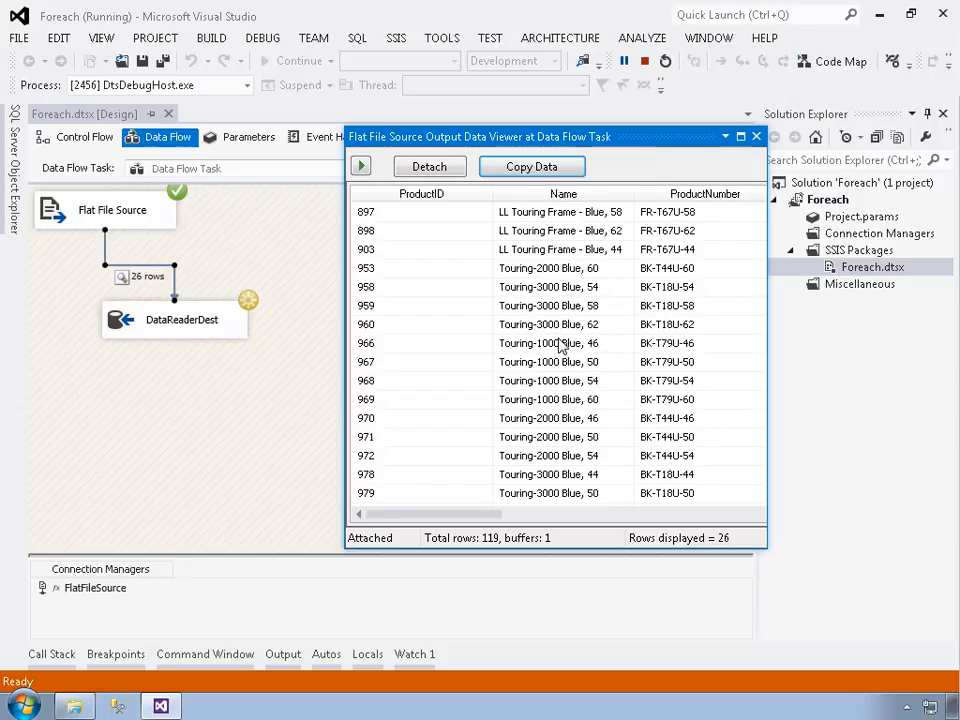
{"action": "scroll", "coordinate": [560, 345], "scroll_direction": "up", "scroll_amount": 3}
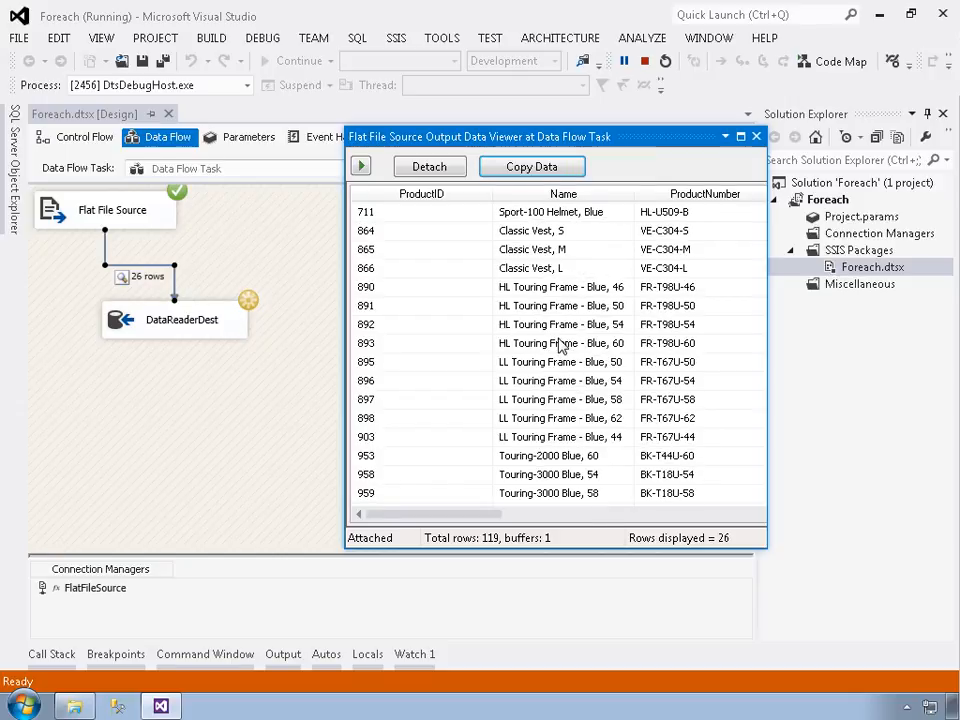
{"action": "left_click", "coordinate": [362, 167]}
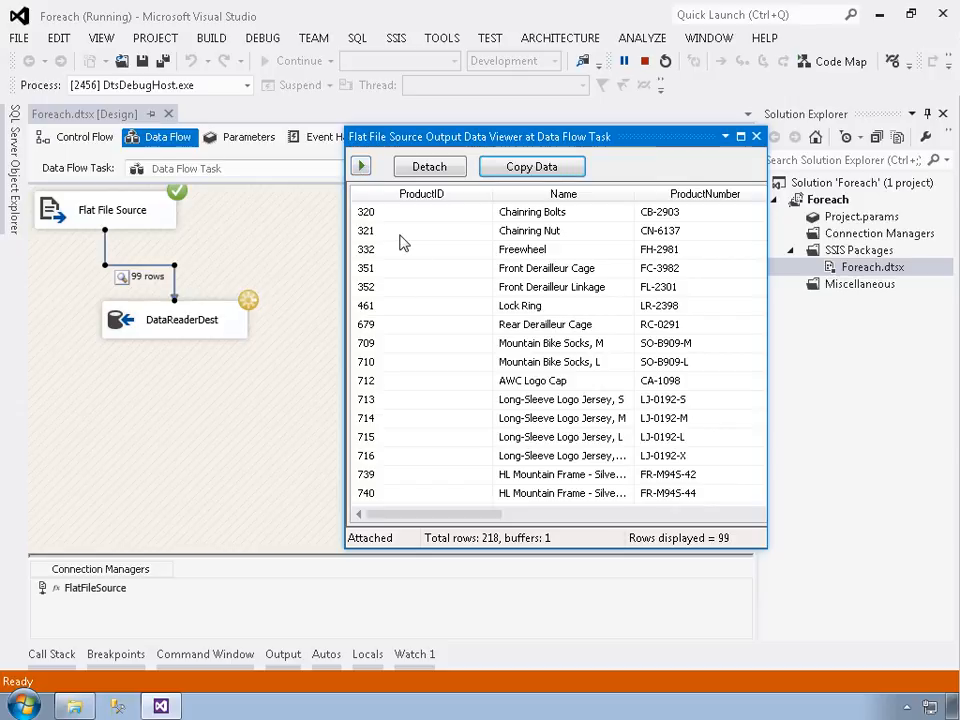
{"action": "left_click", "coordinate": [363, 168]}
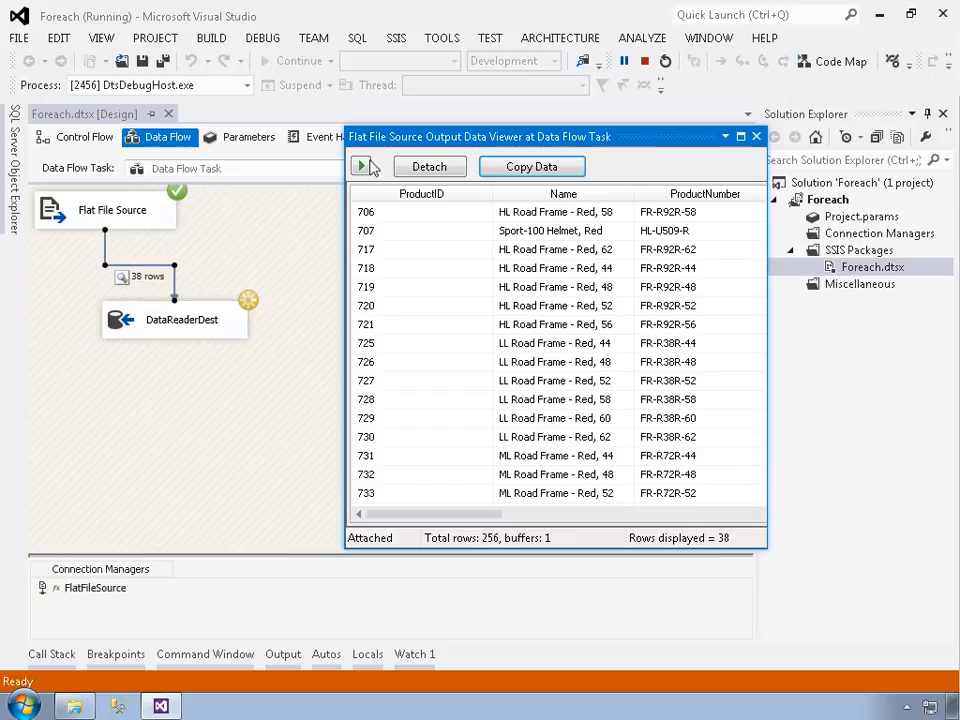
{"action": "left_click", "coordinate": [362, 167]}
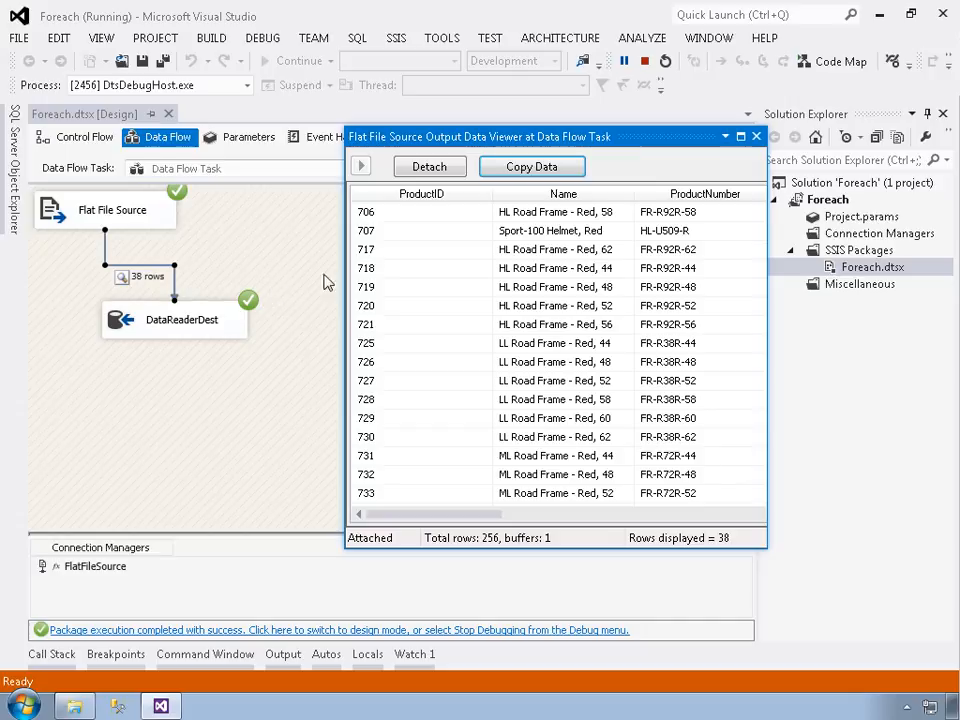
{"action": "left_click", "coordinate": [756, 136]}
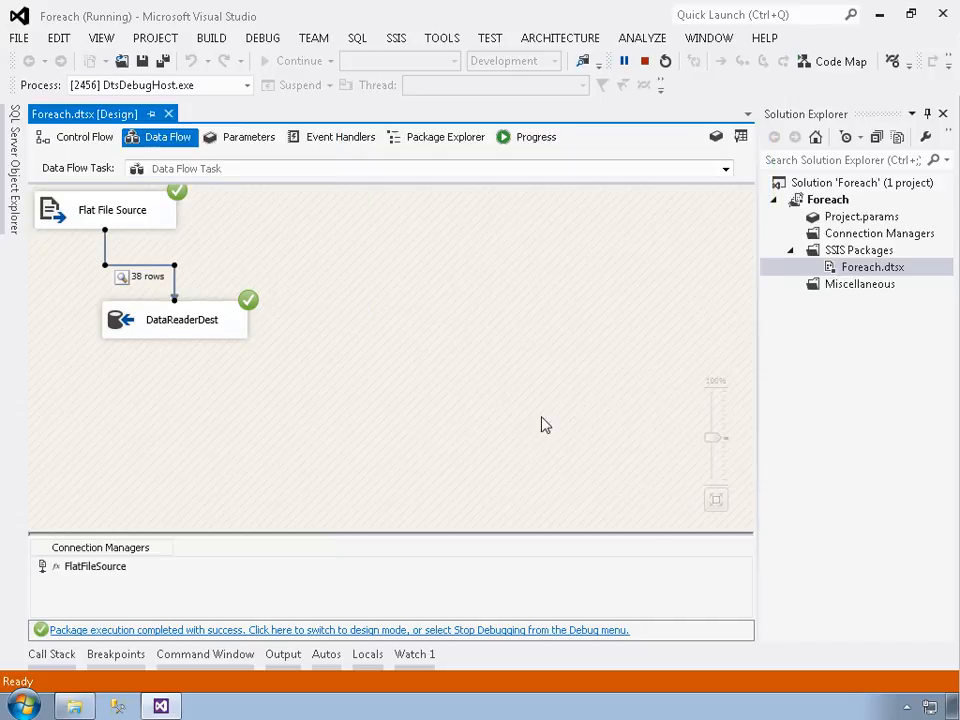
- Review the Debug output for the source file processed in each loop iteration and the rows written by DataReaderDest
{"action": "left_click", "coordinate": [283, 654]}
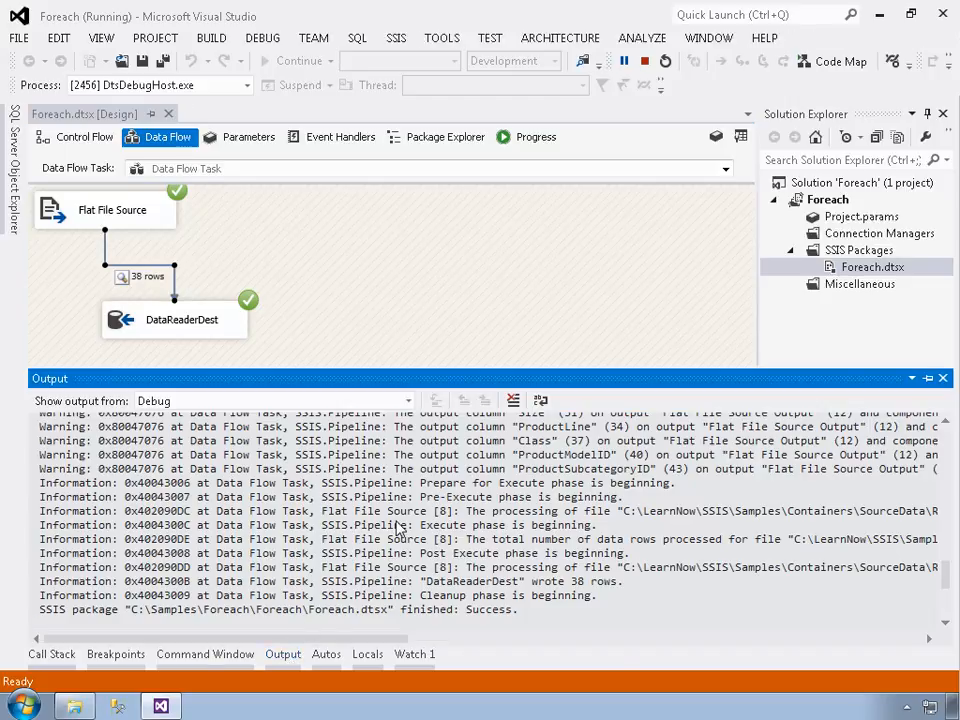
{"action": "scroll", "coordinate": [398, 508], "scroll_direction": "up", "scroll_amount": 10}
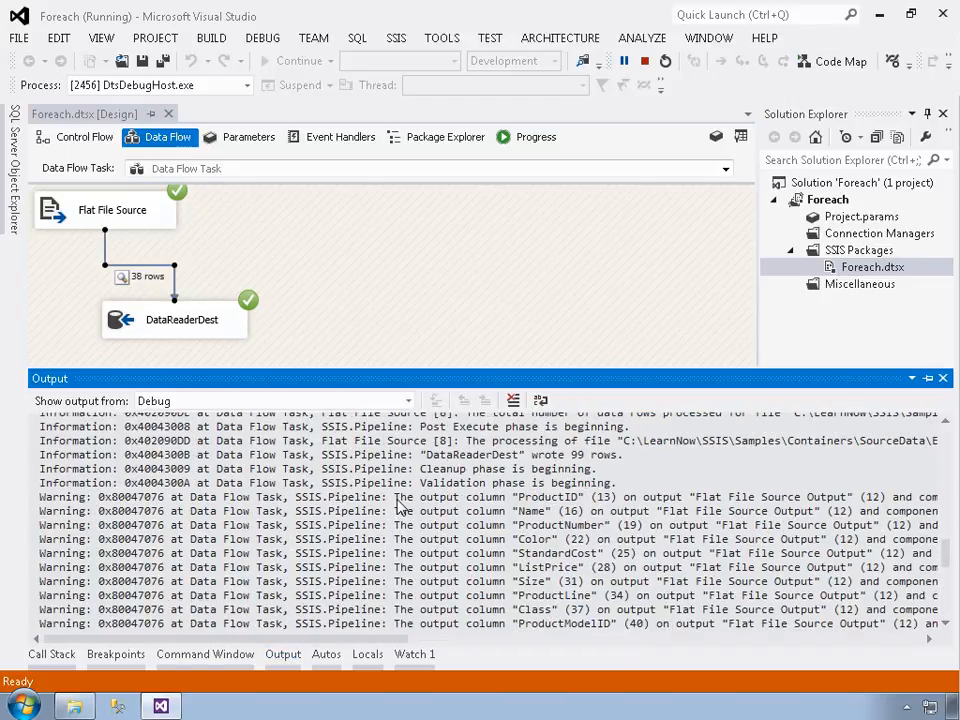
{"action": "scroll", "coordinate": [398, 506], "scroll_direction": "up", "scroll_amount": 15}
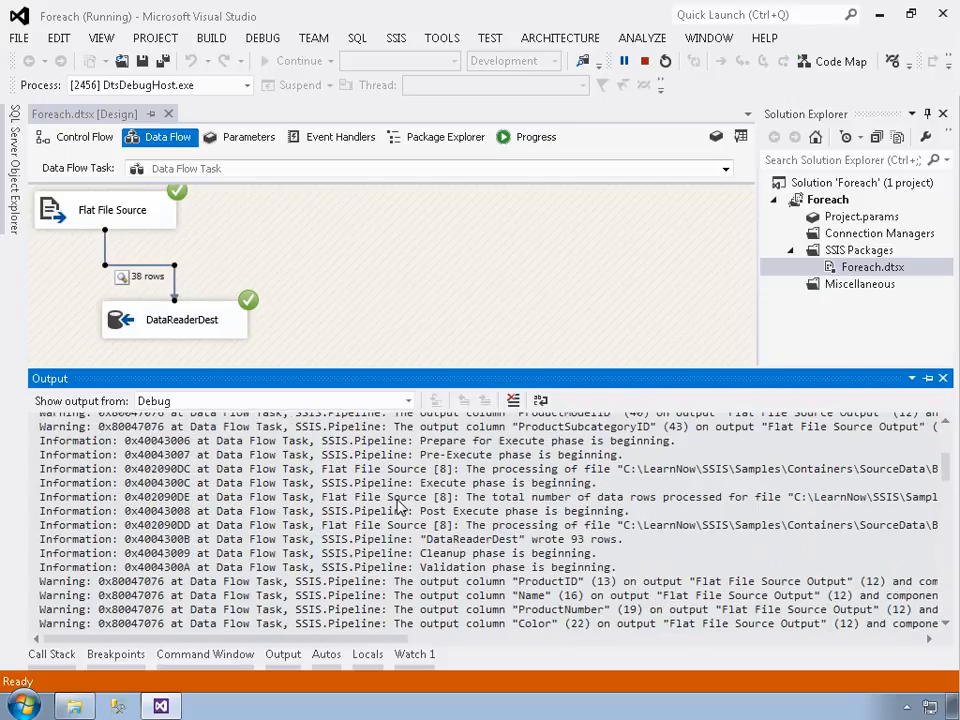
{"action": "scroll", "coordinate": [398, 507], "scroll_direction": "down", "scroll_amount": 5}
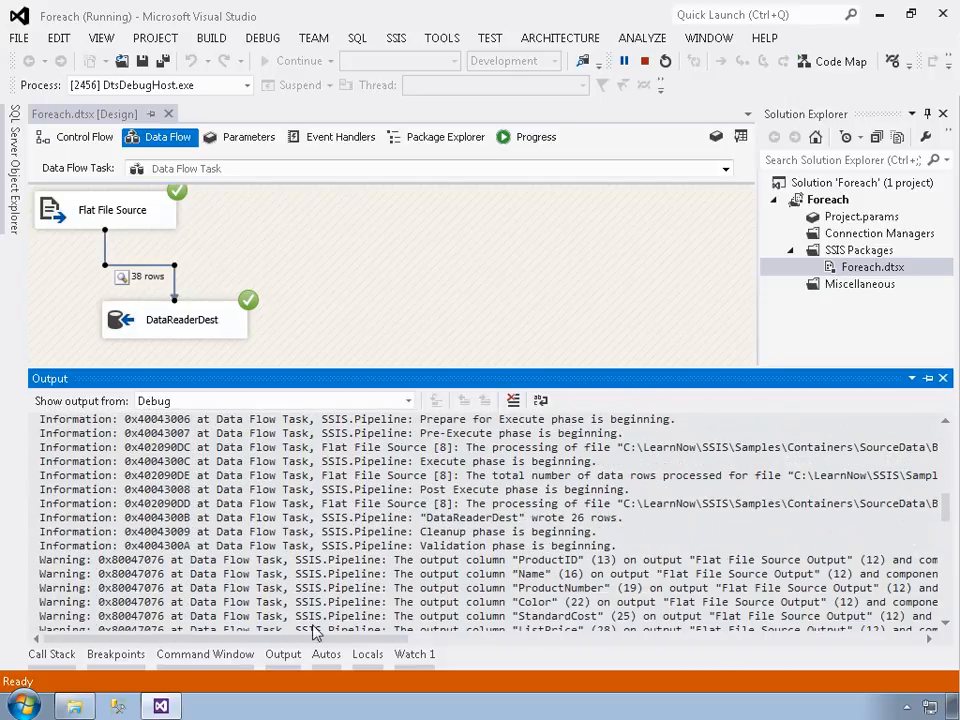
{"action": "left_click_drag", "start_coordinate": [333, 648], "coordinate": [452, 637]}
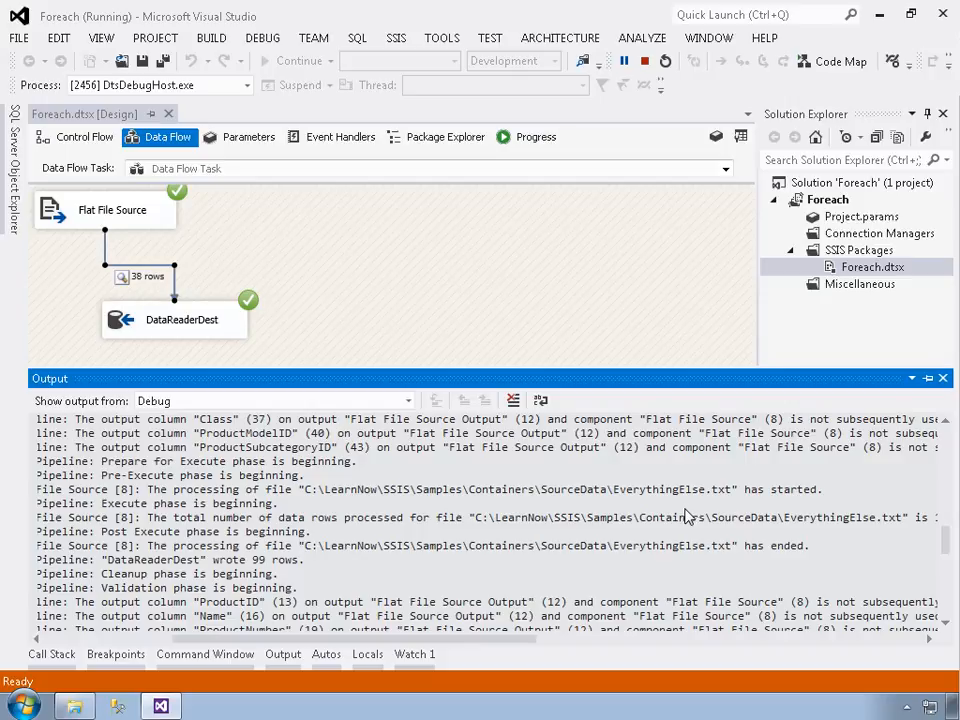
{"action": "scroll", "coordinate": [695, 548], "scroll_direction": "down", "scroll_amount": 2}
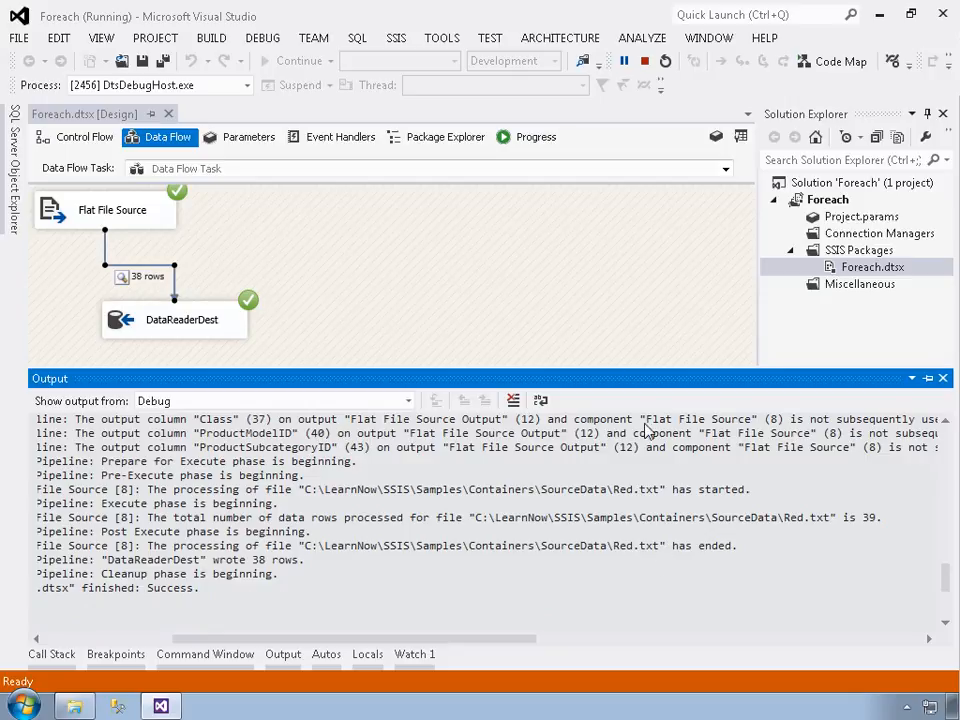
{"action": "left_click", "coordinate": [559, 281]}
- Review the package's execution progress log through to the end and switch back to design mode
{"action": "left_click", "coordinate": [522, 139]}
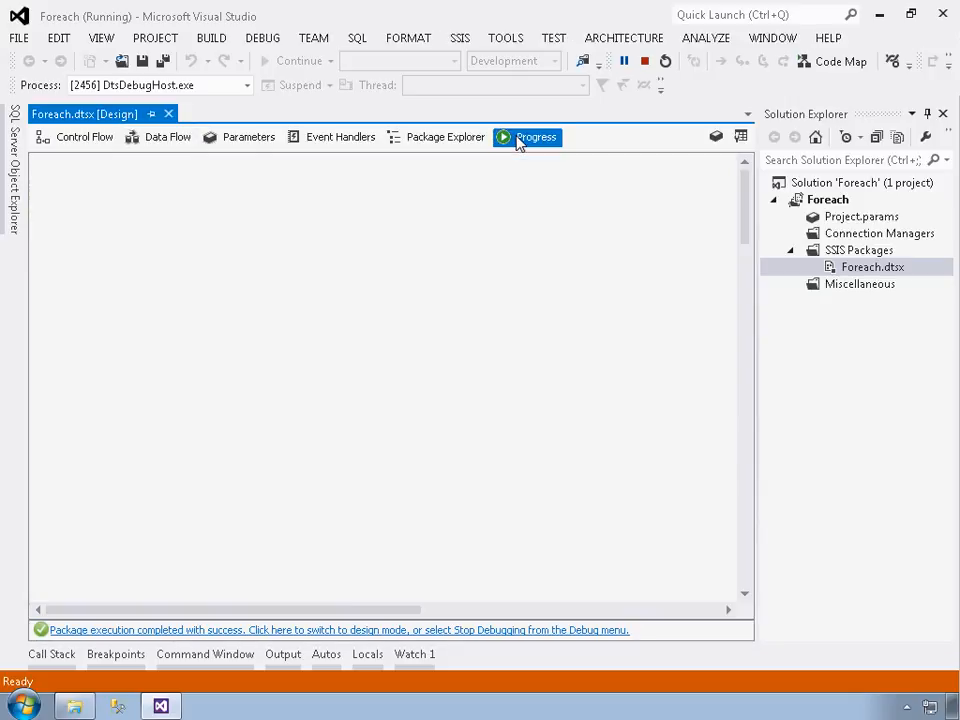
{"action": "scroll", "coordinate": [558, 245], "scroll_direction": "down", "scroll_amount": 5}
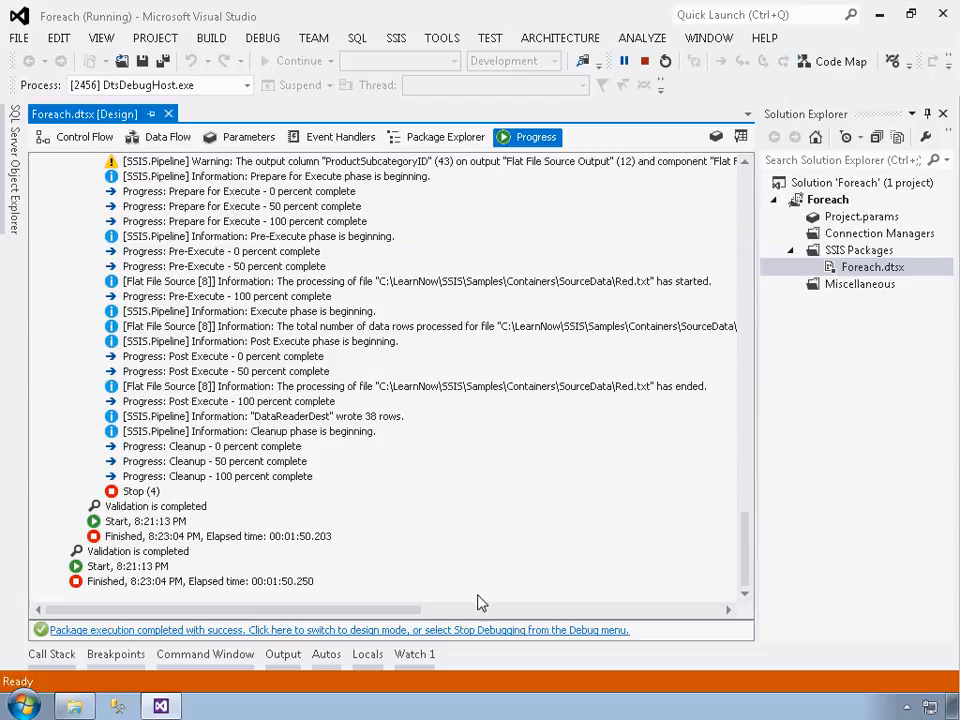
{"action": "left_click", "coordinate": [479, 638]}
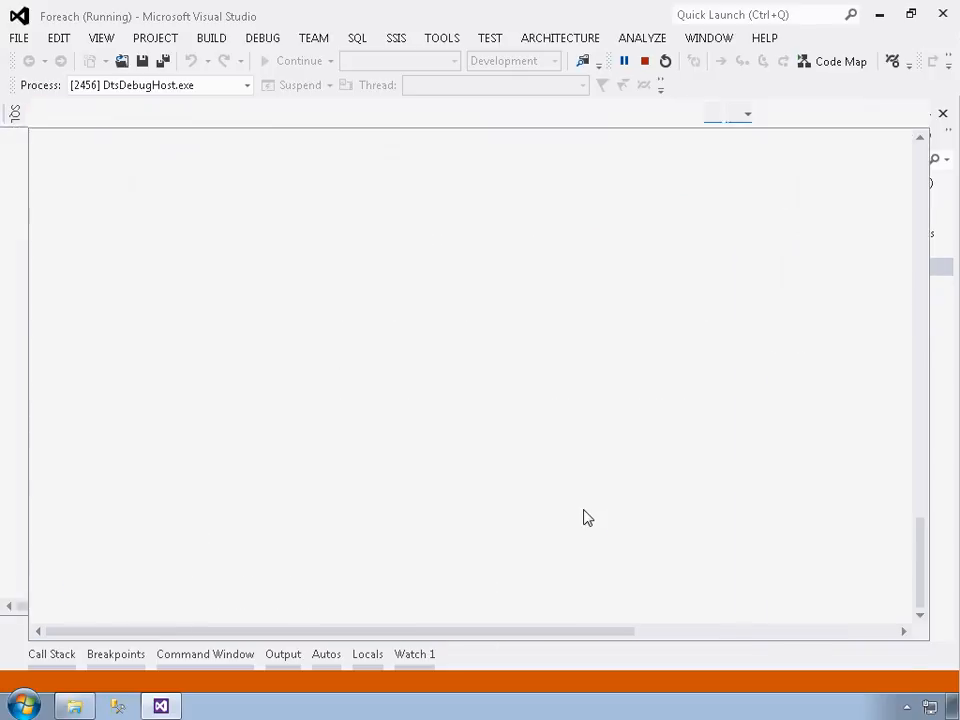